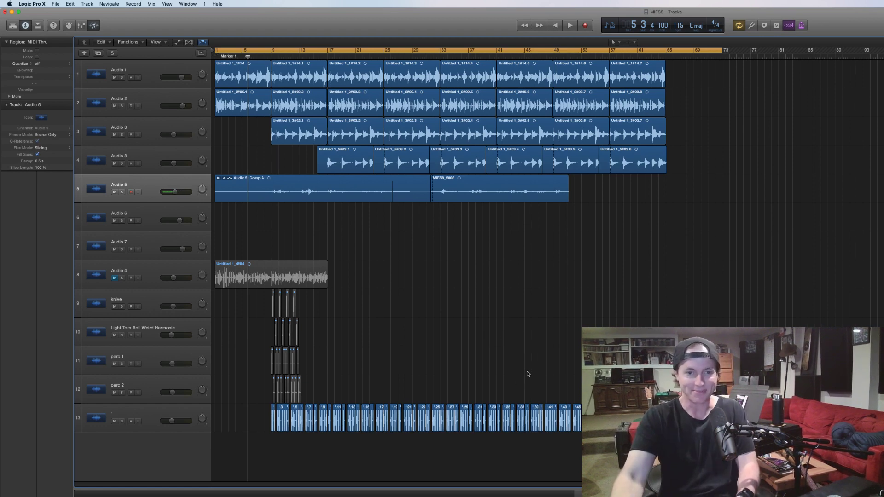
Play the project from the beginning and raise the Audio 5 track's volume
key(Return)
key(space)
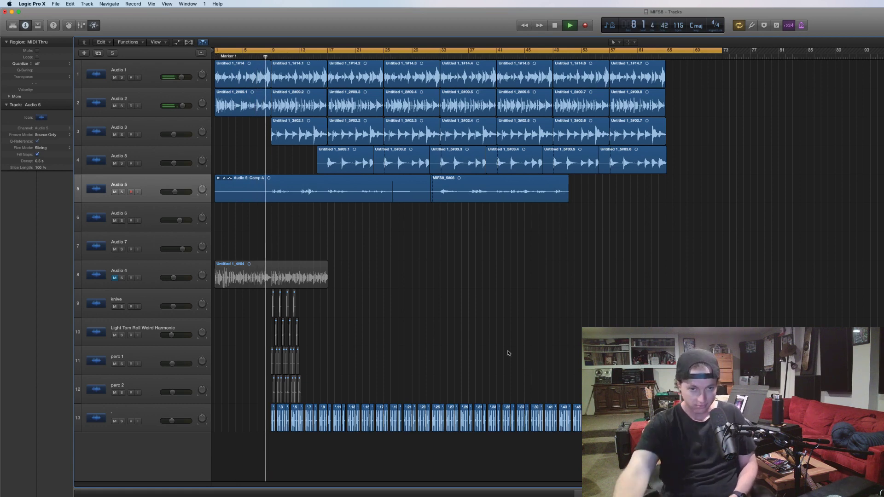
mouse_move(174, 192)
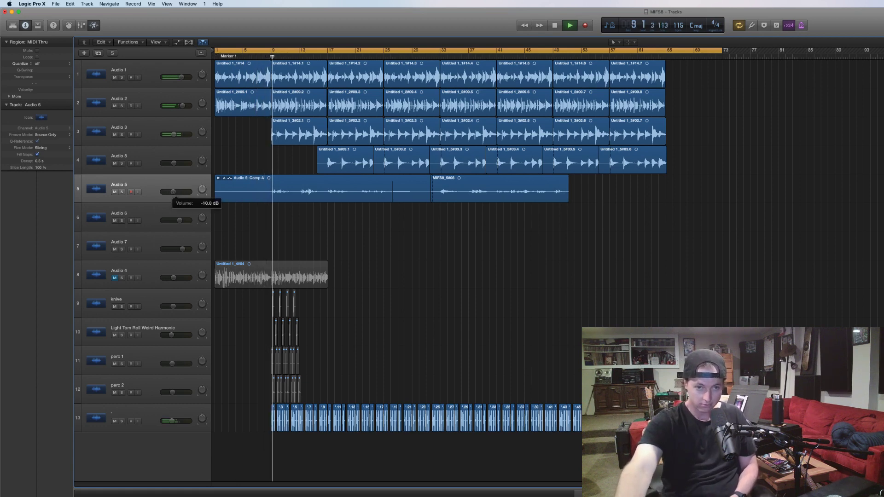
drag(174, 192, 179, 192)
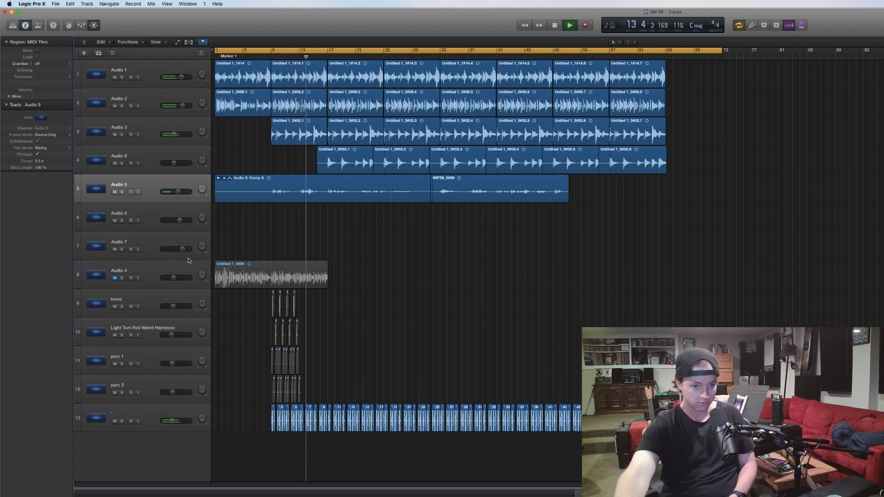
Enable the low cut in Audio 5's Channel EQ and set it to 200 Hz at 48 dB/Oct
key(v)
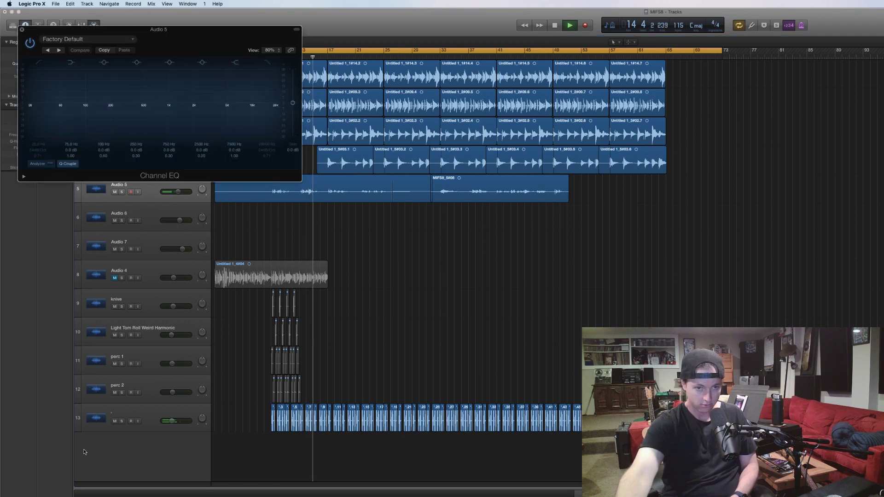
click(40, 146)
drag(40, 146, 38, 148)
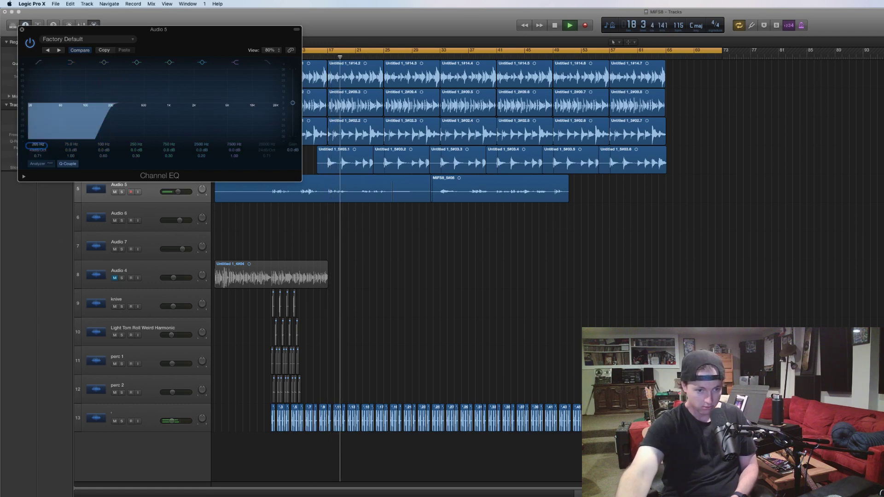
click(654, 369)
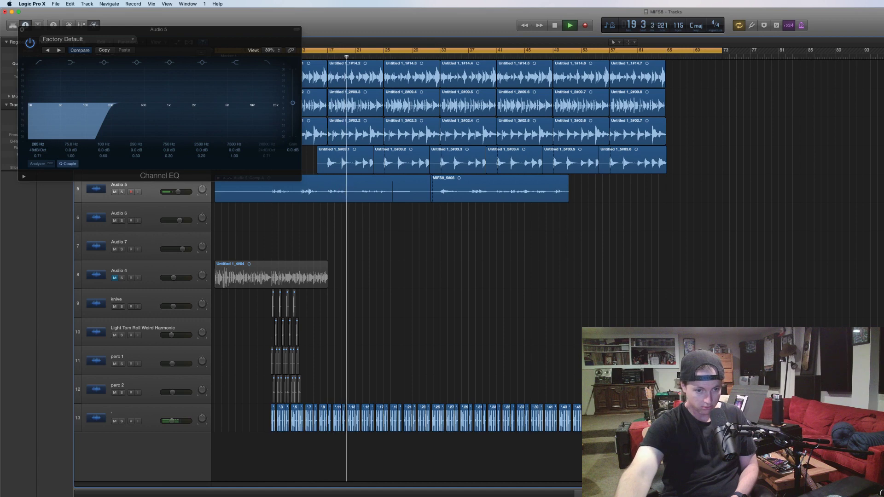
Insert the Mono->Stereo version of UAD Auto-Tune Realtime Advanced on Audio 5, and close both plug-in windows
mouse_move(121, 496)
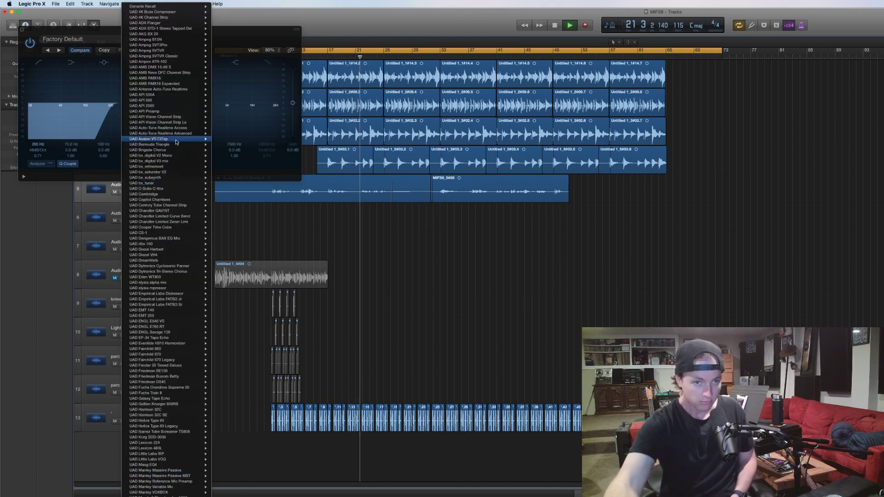
mouse_move(180, 133)
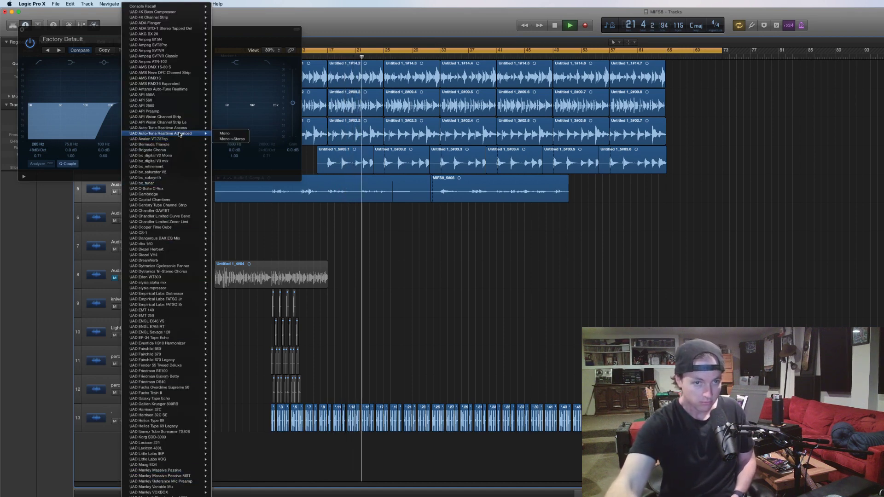
click(231, 139)
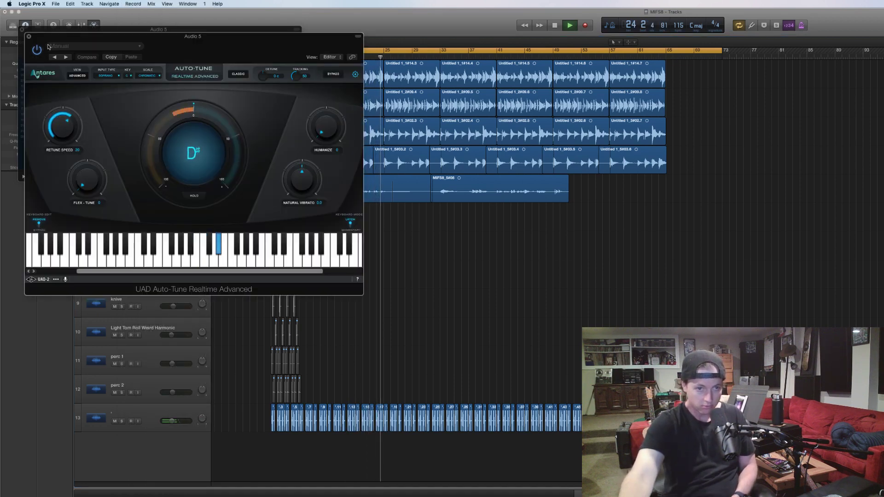
click(30, 36)
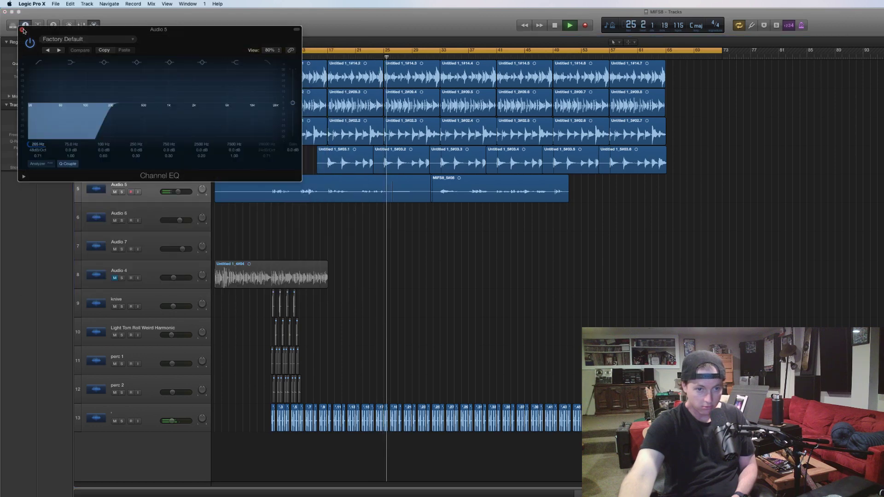
click(22, 29)
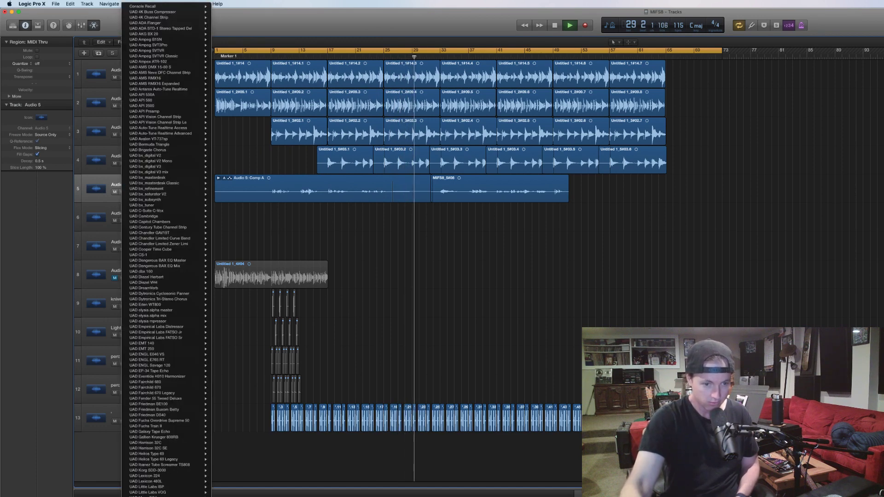
Add the UAD Teletronix LA-2A Legacy compressor to Audio 5 and adjust its peak reduction
scroll(166, 249, down, 5)
scroll(166, 249, down, 10)
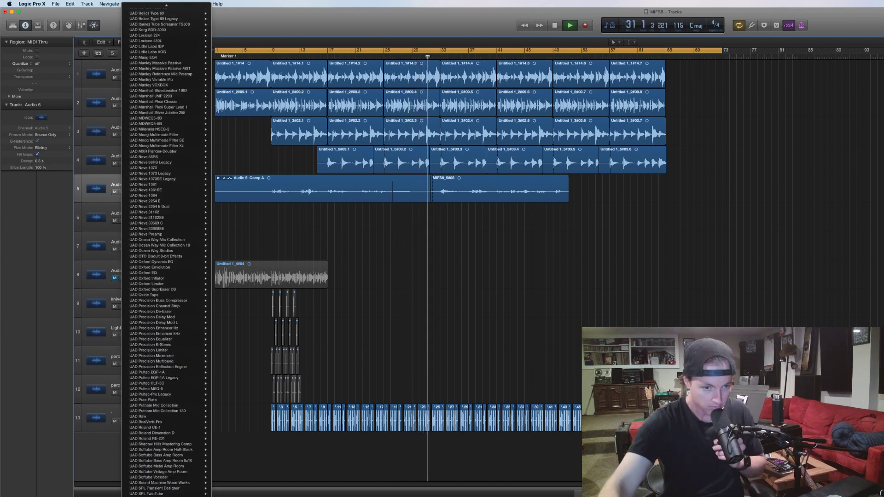
click(372, 303)
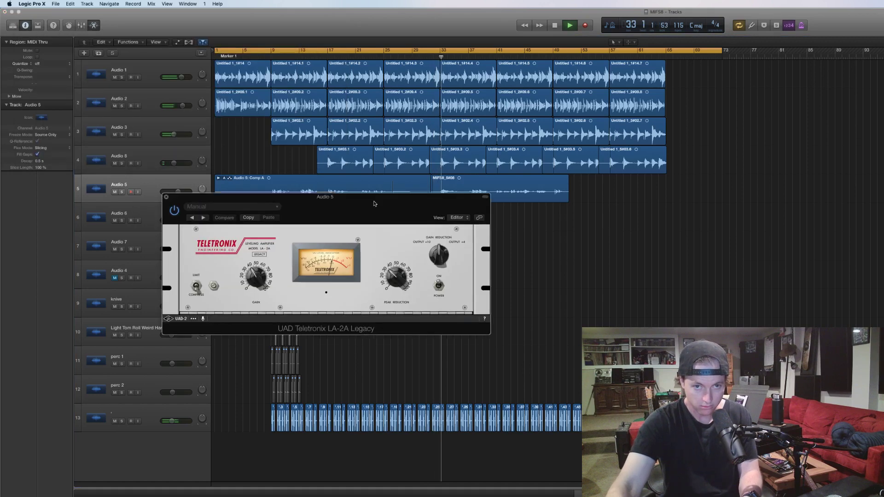
drag(433, 309, 432, 302)
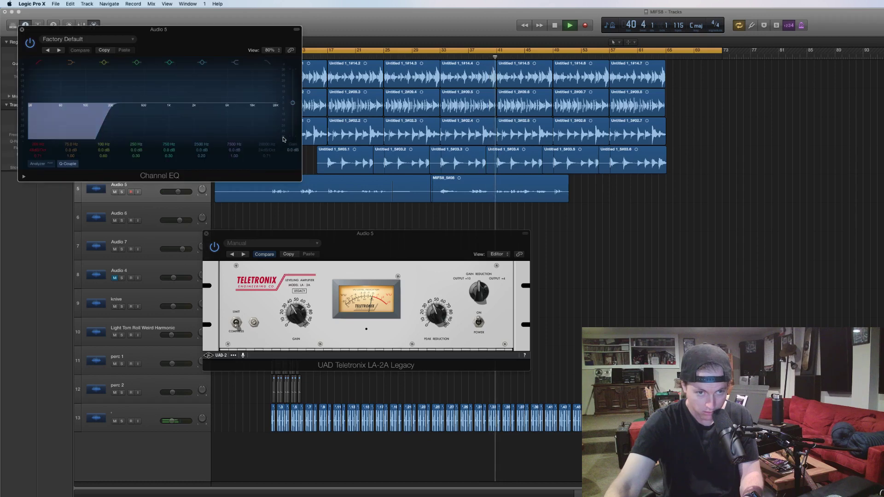
Raise Audio 5's Channel EQ output gain to +10.0 dB and close the LA-2A compressor window
drag(289, 101, 297, 87)
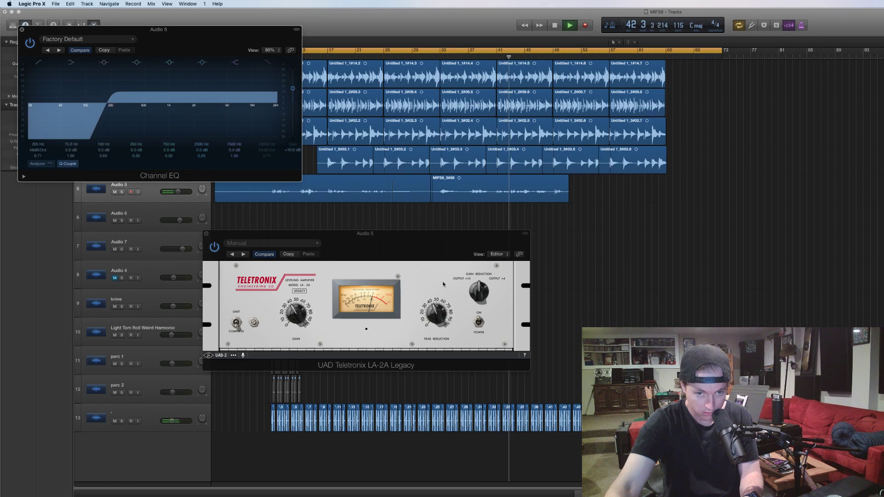
click(429, 318)
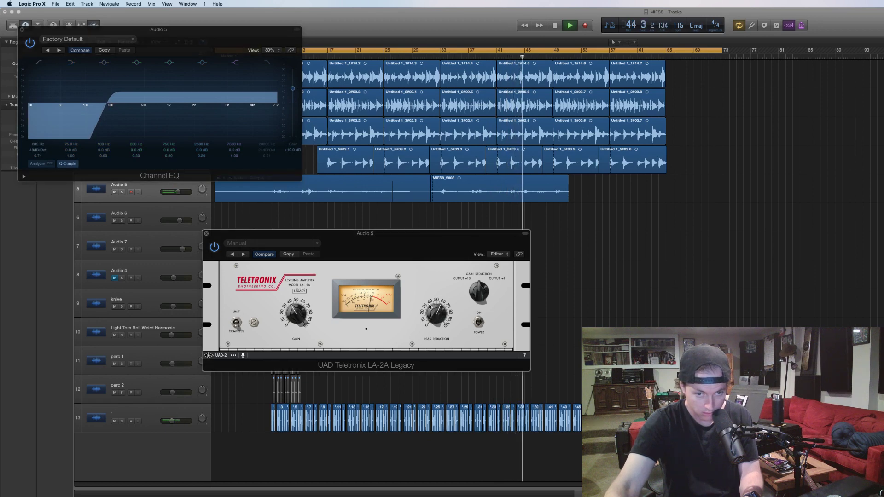
click(206, 234)
click(242, 224)
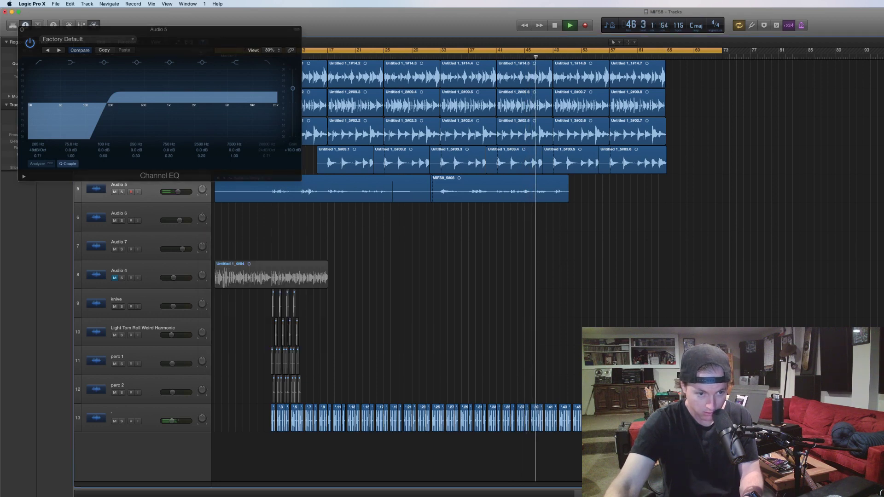
Reopen Logic Pro X after the crash and load the auto-saved version of the MIFS8 project
key(super+h)
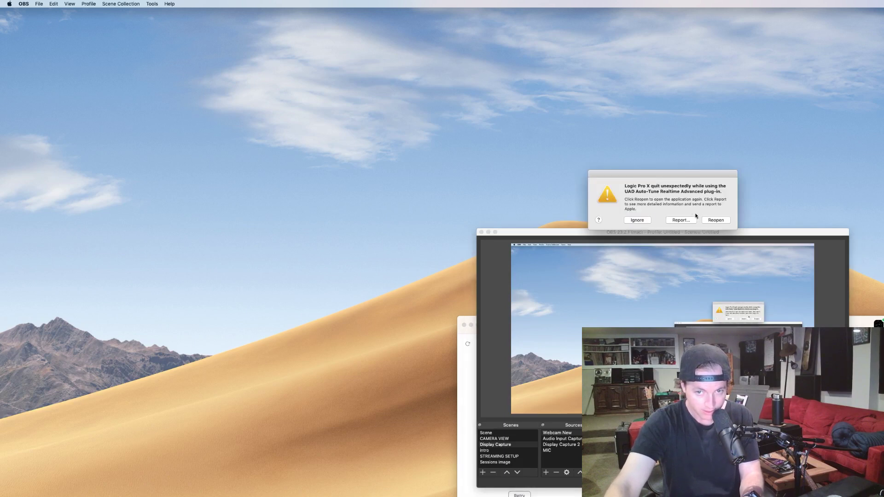
click(715, 220)
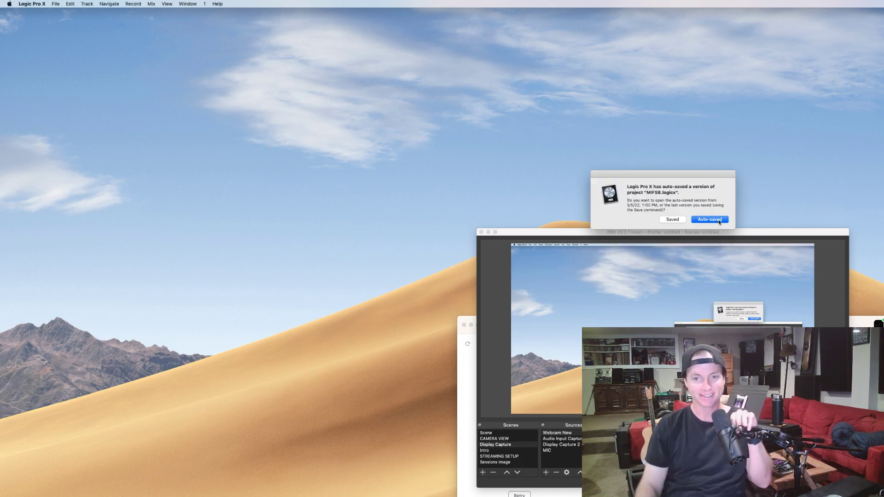
click(718, 221)
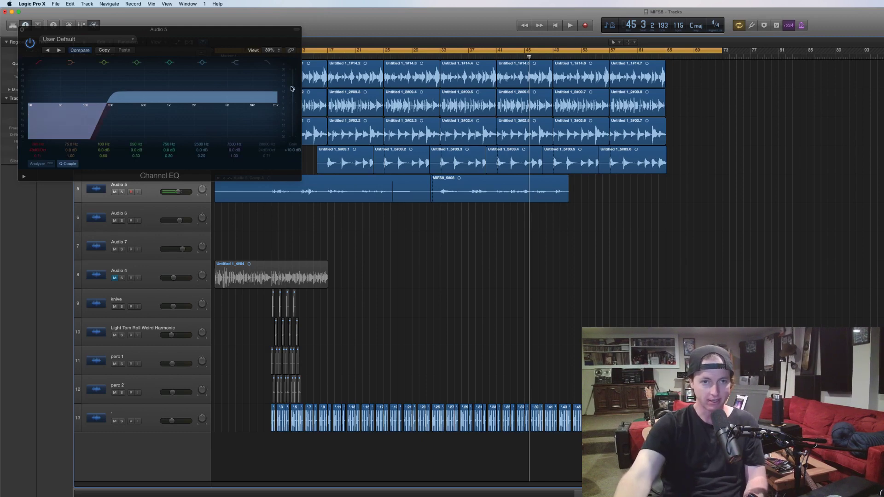
Check the restored Channel EQ and Auto-Tune plug-ins on Audio 5, and close both plug-in windows
click(109, 4)
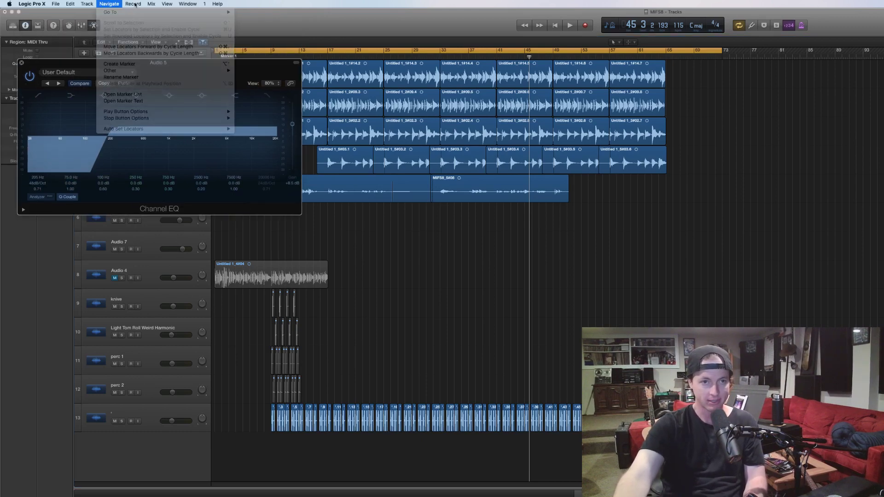
mouse_move(135, 4)
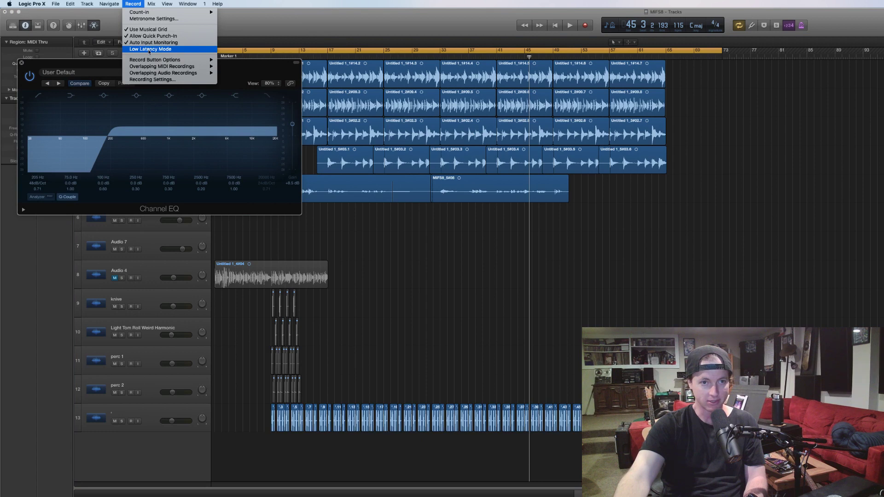
click(107, 61)
drag(107, 61, 310, 229)
click(284, 210)
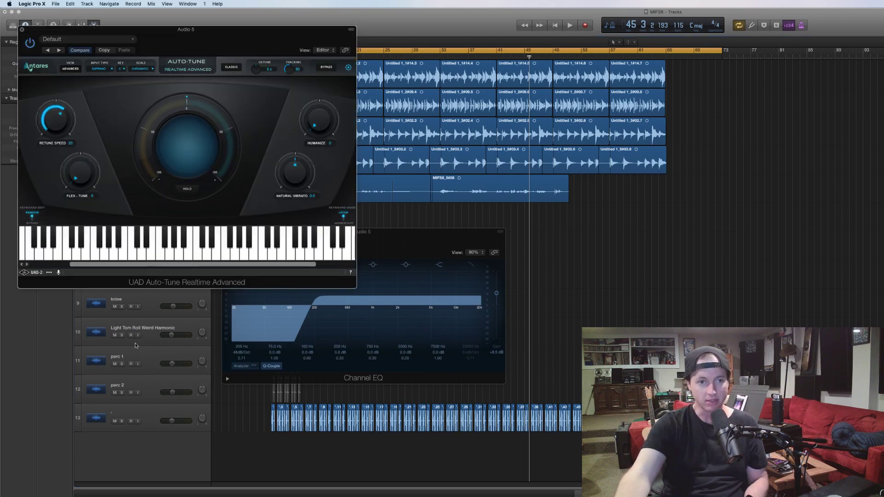
click(604, 304)
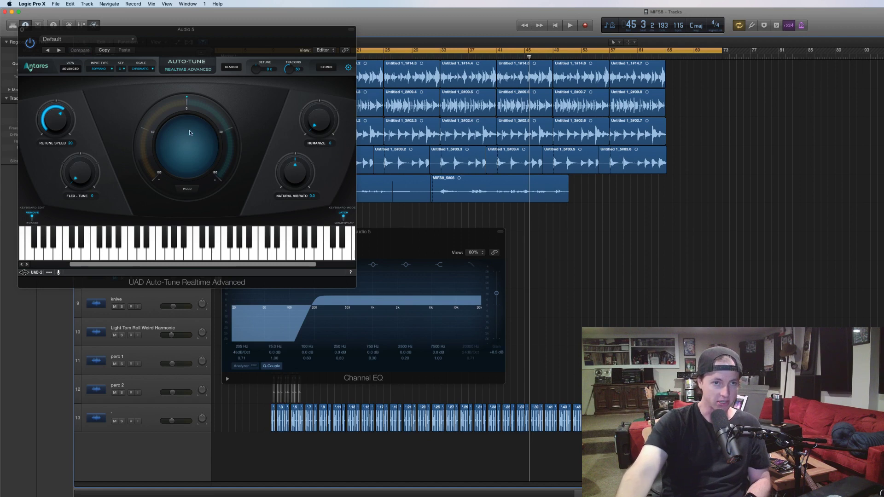
click(22, 30)
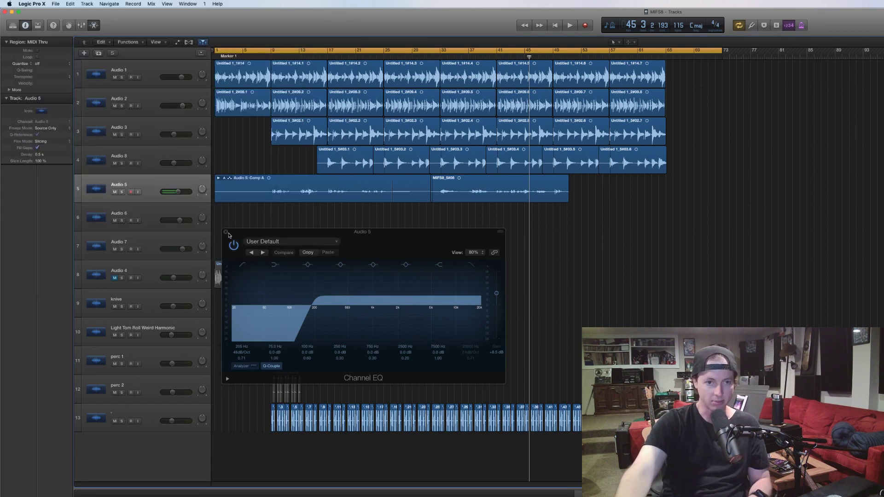
click(226, 232)
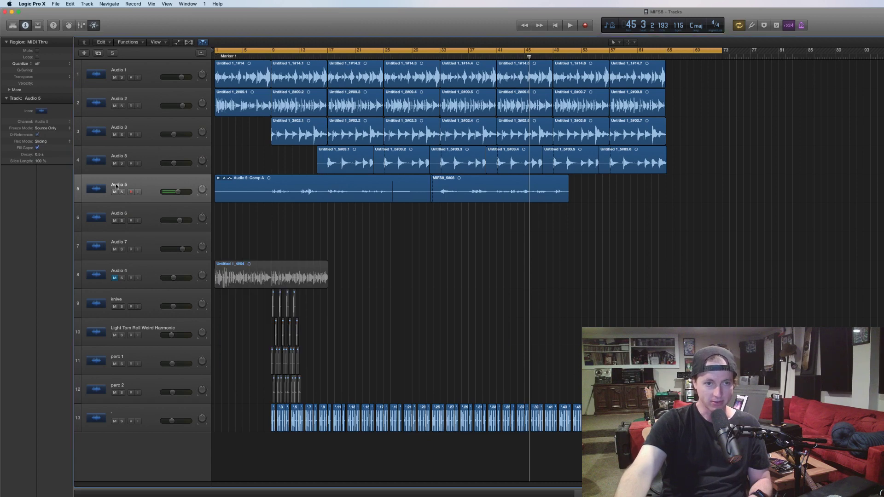
Rename the Audio 5 track as VOCAL and mute it
double_click(117, 185)
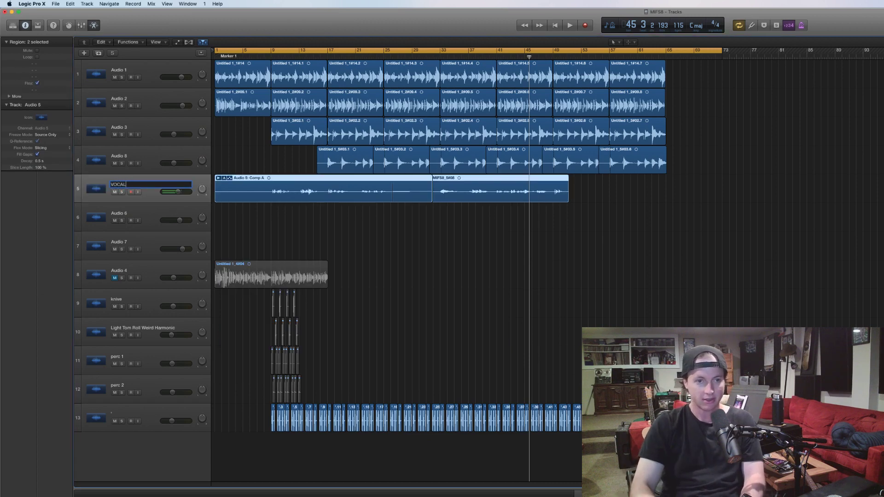
key(Return)
click(114, 192)
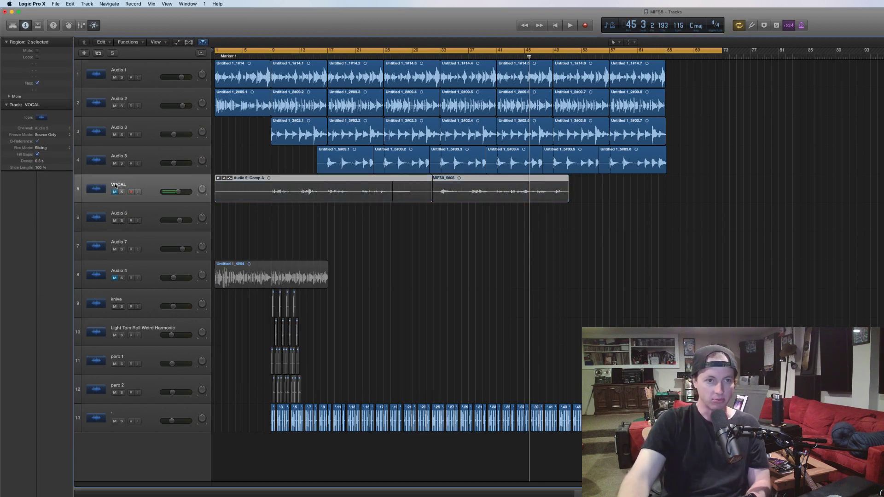
Create one software instrument track below Audio 1, using Default Patch as the instrument
click(143, 79)
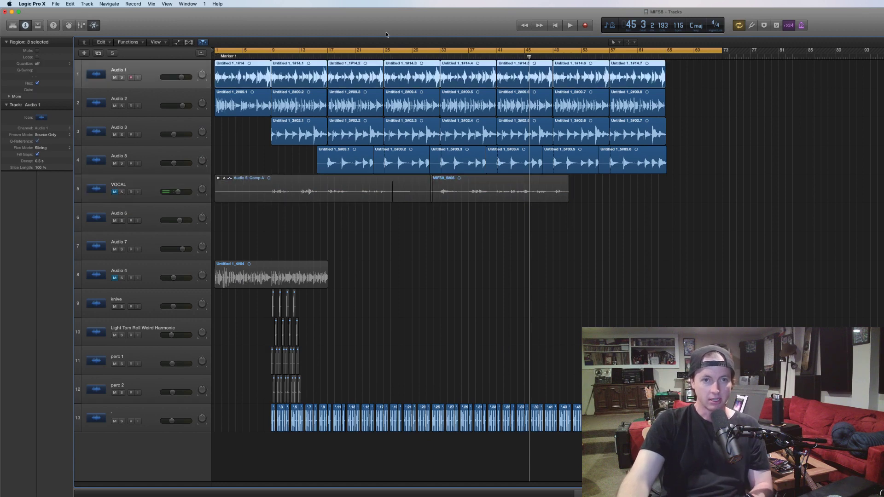
click(83, 53)
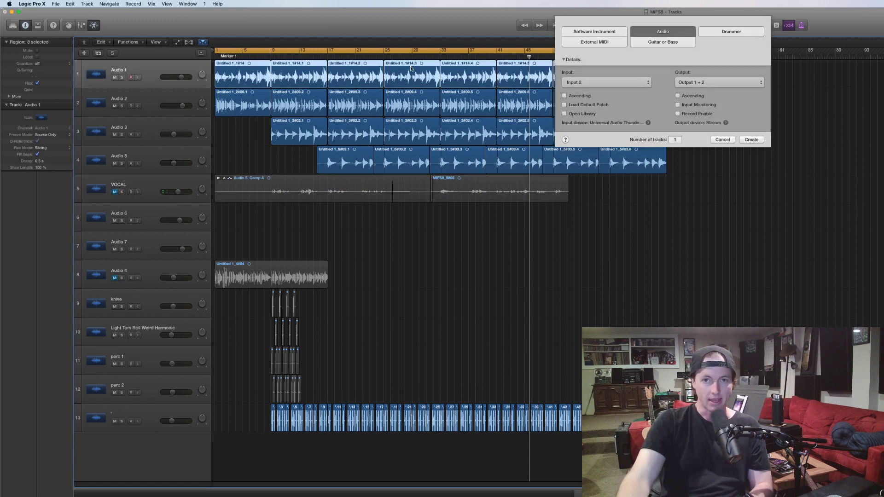
click(614, 33)
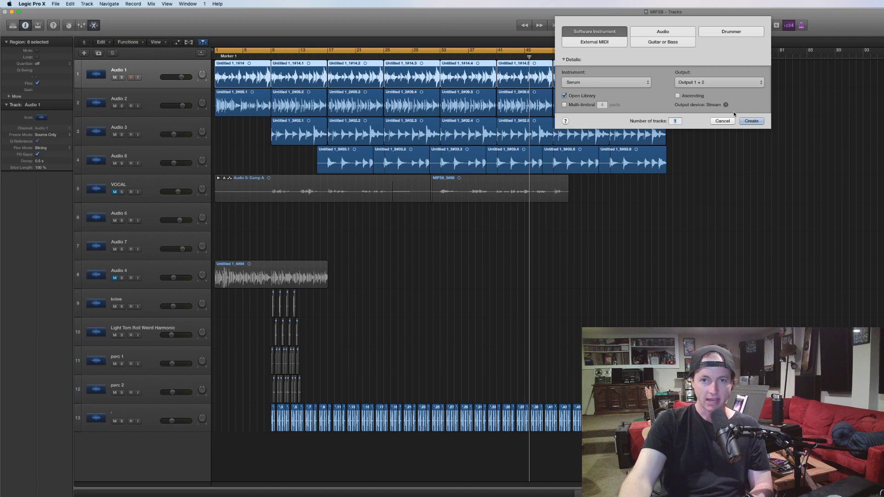
click(626, 83)
click(599, 95)
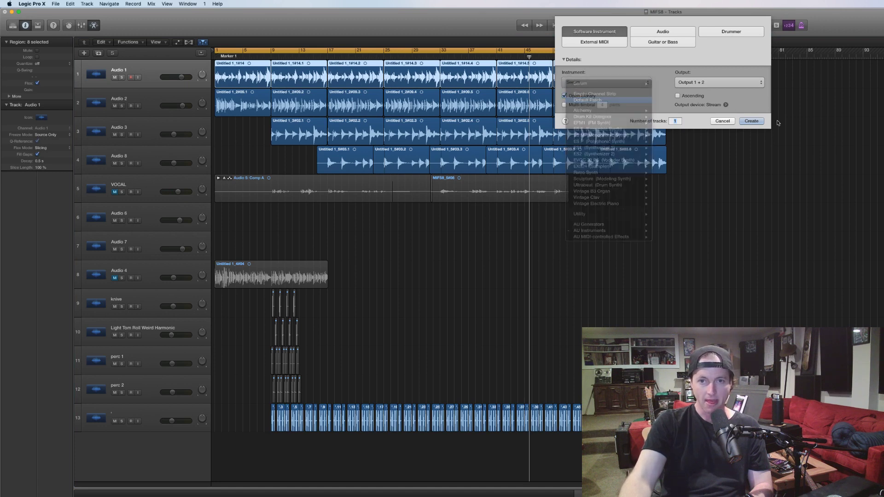
click(750, 121)
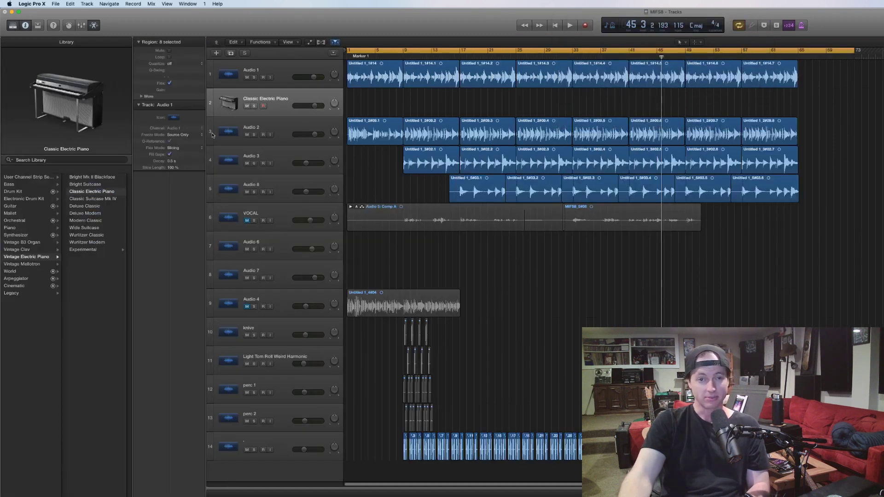
Create a MIDI region on the Classic Electric Piano track from bar 1 to bar 9, and play from the beginning
right_click(348, 105)
click(368, 115)
drag(355, 110, 400, 115)
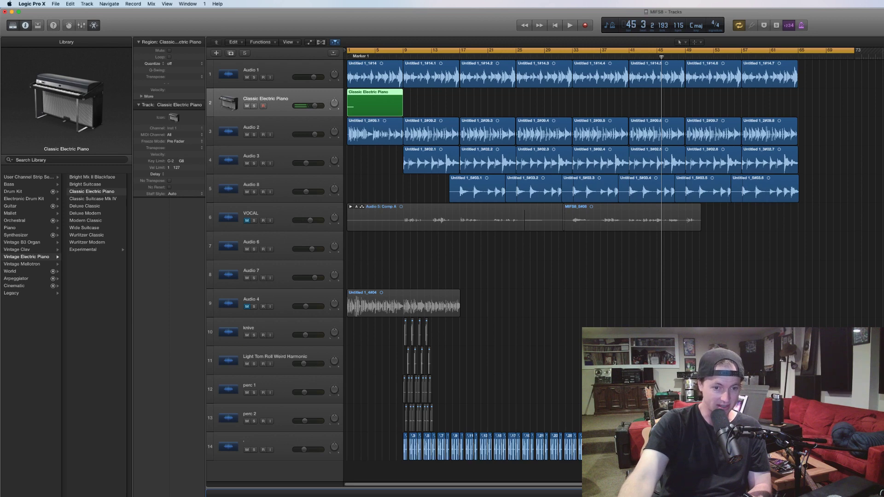
key(Return)
key(space)
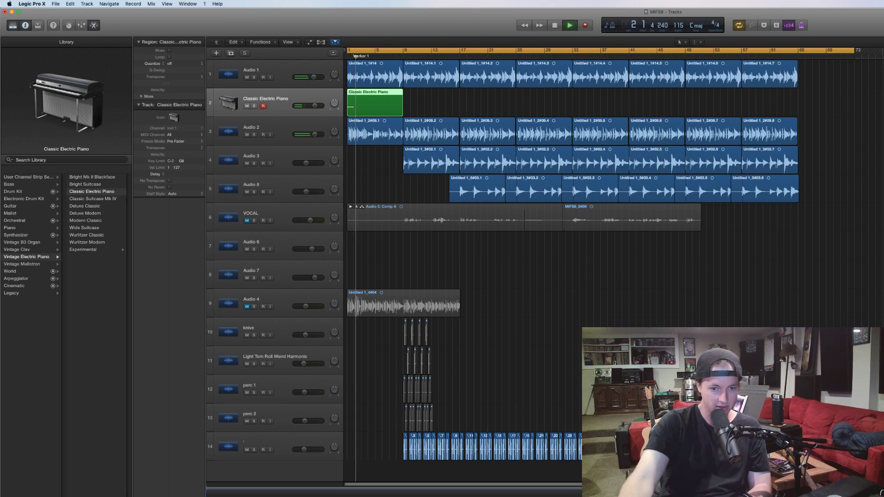
Enter the opening notes of the Classic Electric Piano region over about the first four bars, checking them by replaying from the beginning
key(Return)
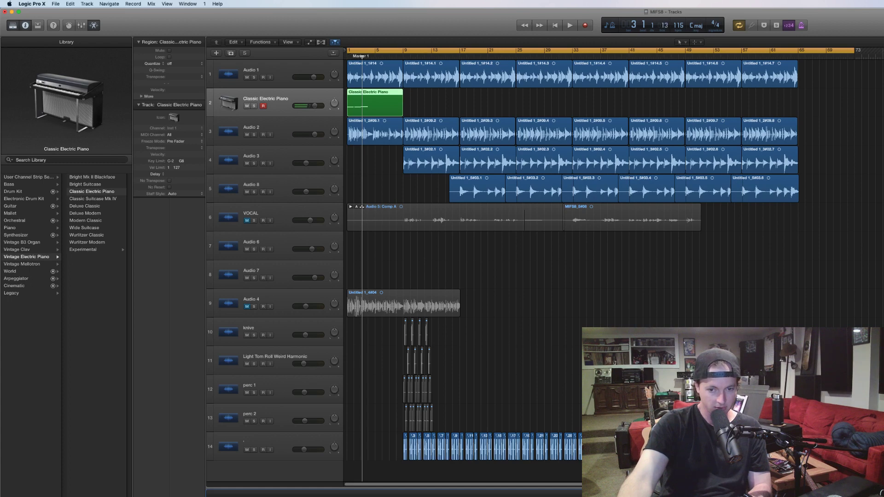
key(Return)
key(space)
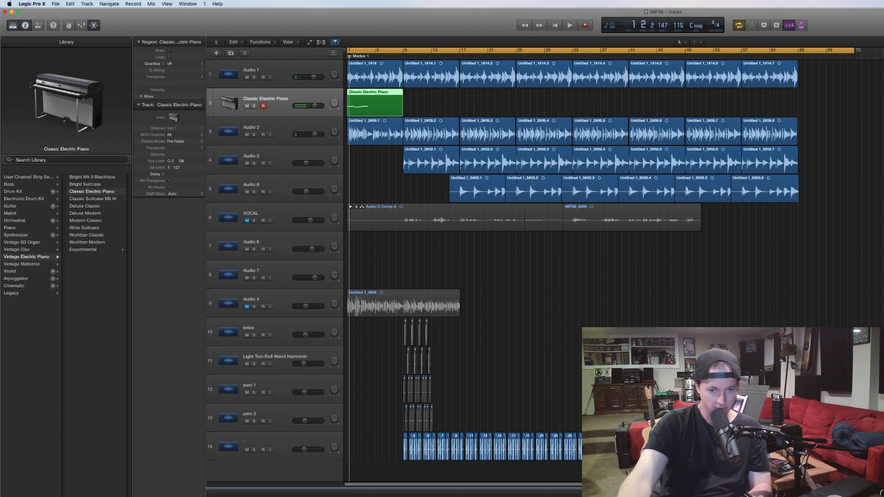
key(space)
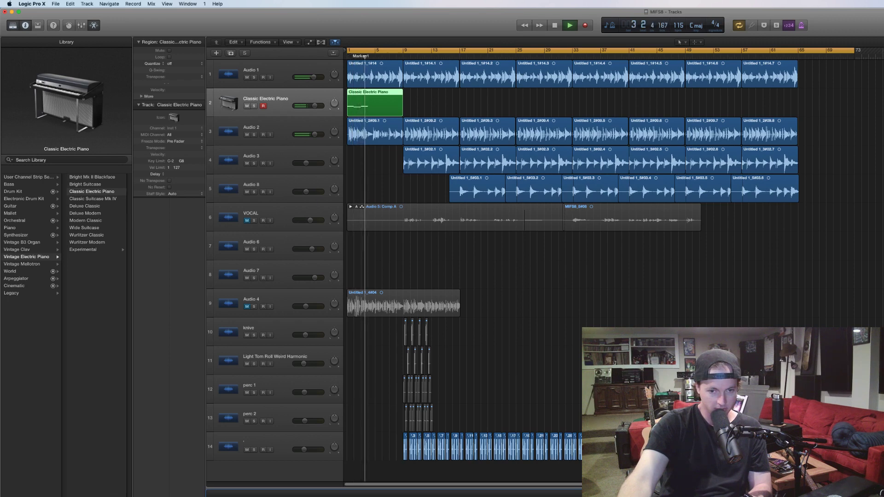
key(space)
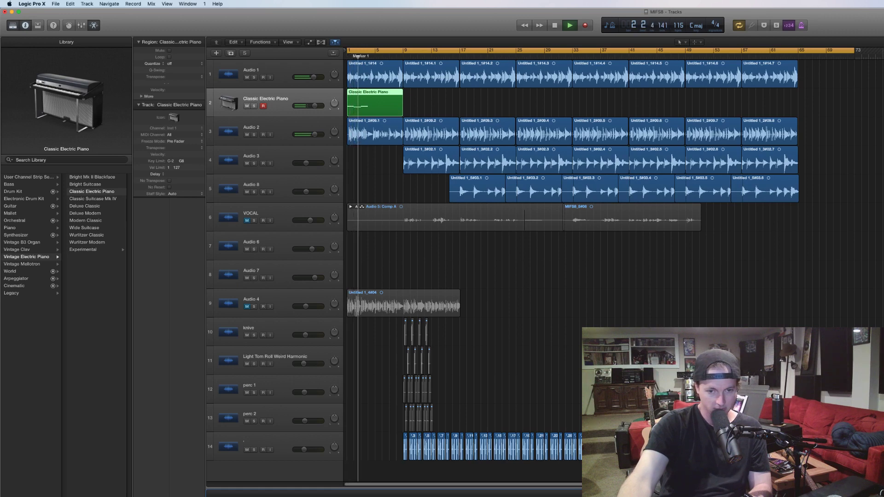
key(Return)
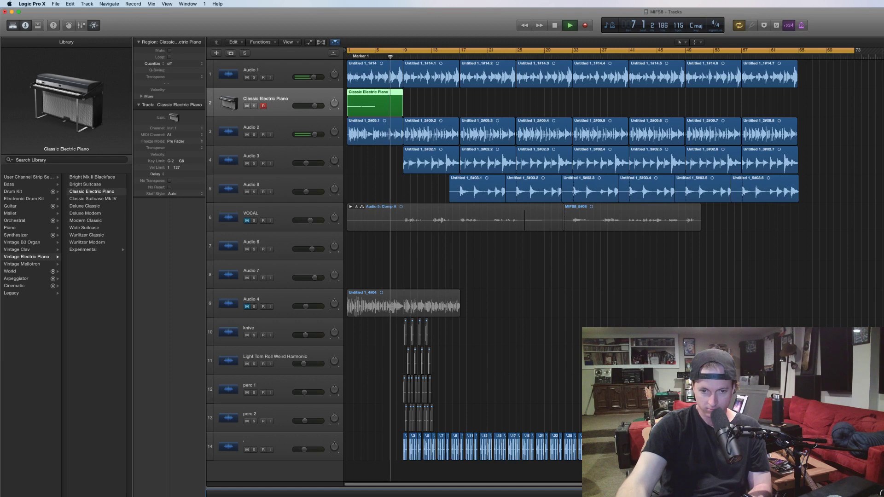
key(Return)
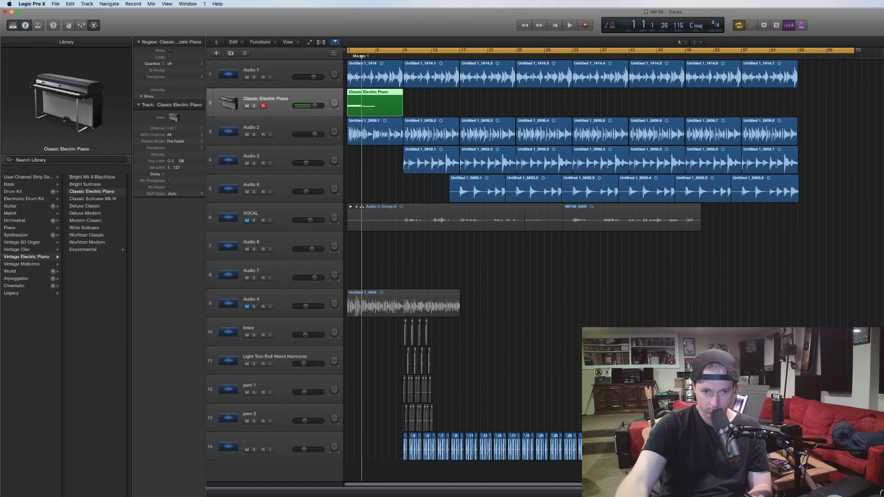
Build the Classic Electric Piano part into chords through to bar 9, auditioning it against the other tracks
key(space)
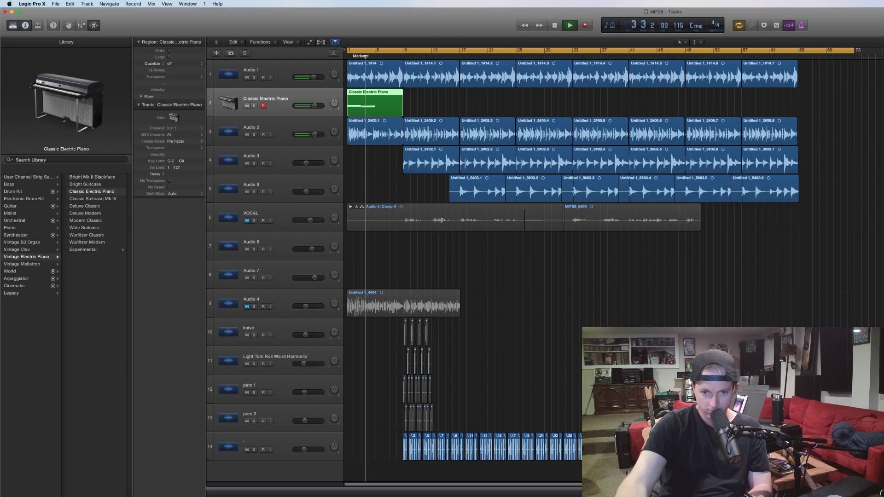
key(space)
key(space)
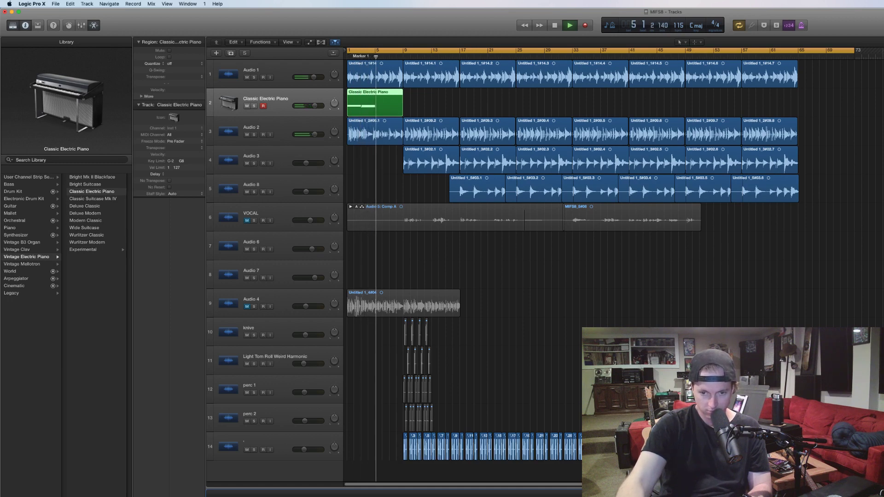
key(space)
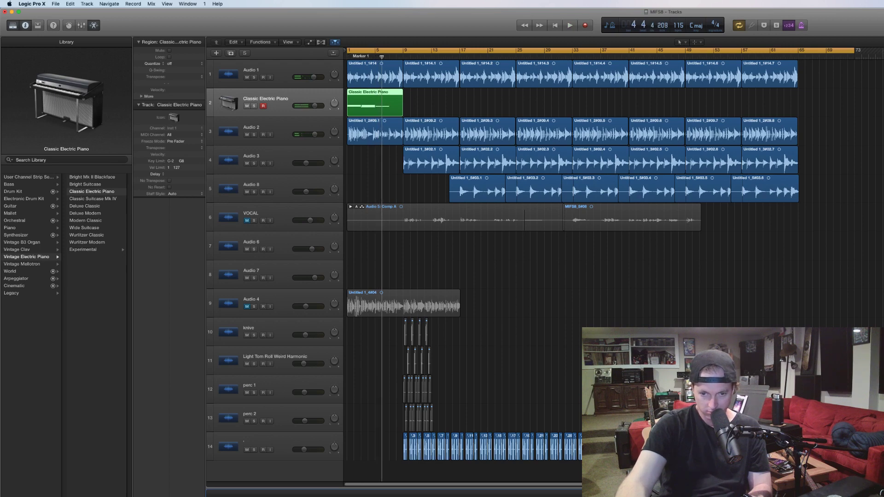
key(Return)
key(space)
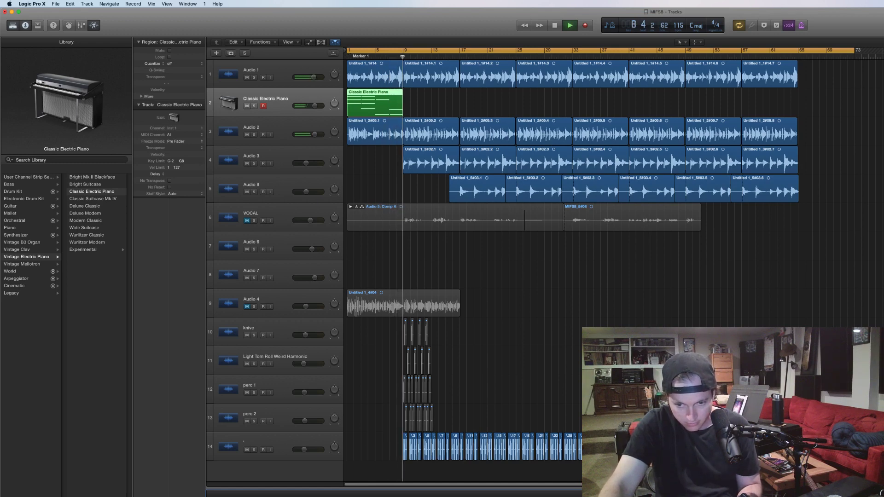
Open the Classic Electric Piano region in the Piano Roll and play the chords back from the beginning
key(comma)
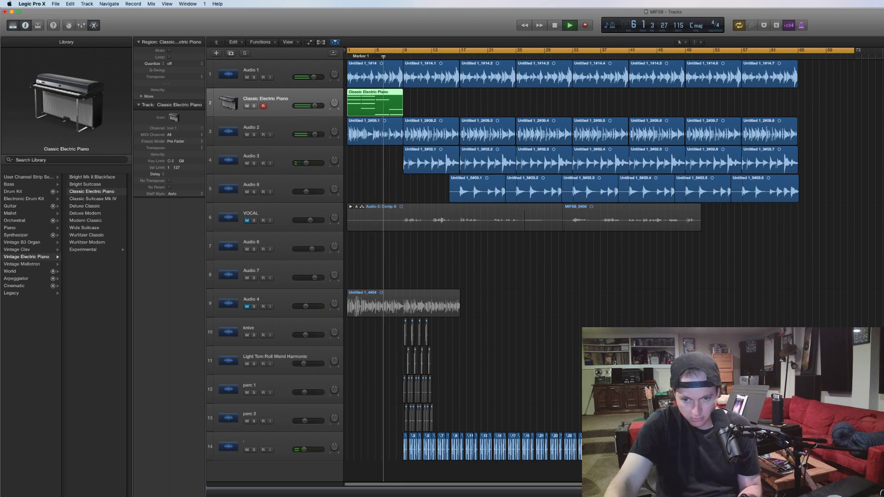
key(Return)
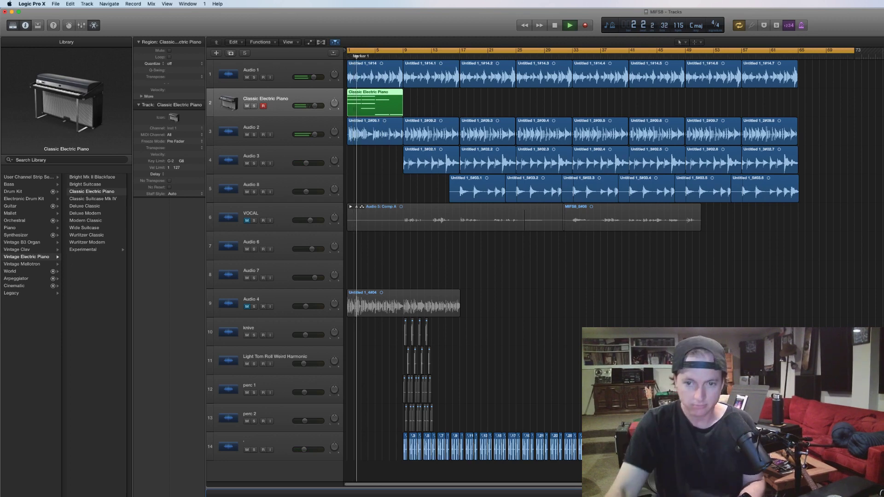
key(p)
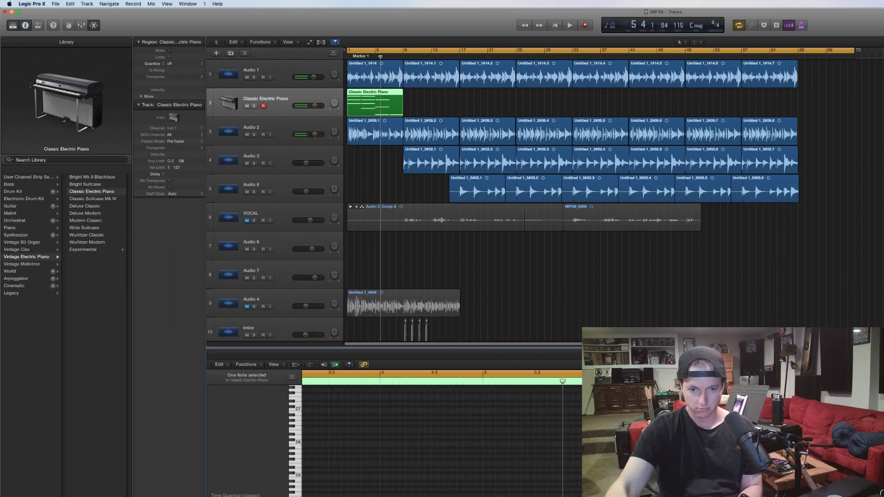
key(Return)
key(space)
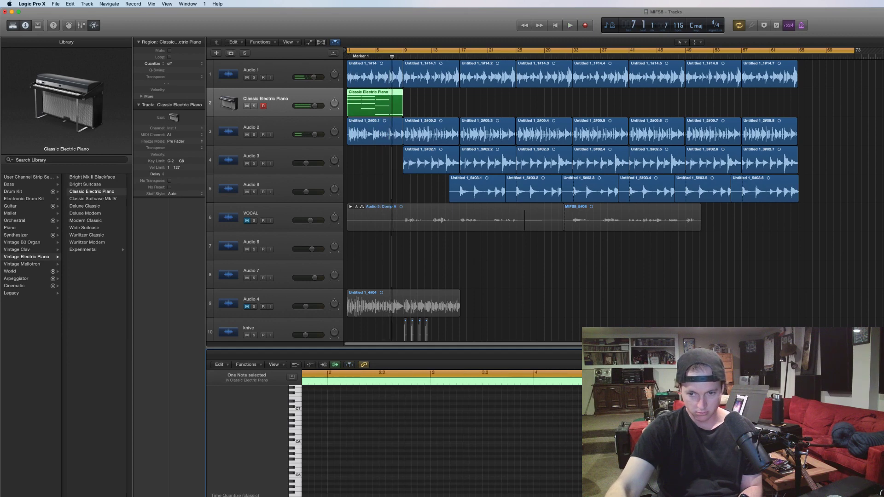
key(Return)
key(space)
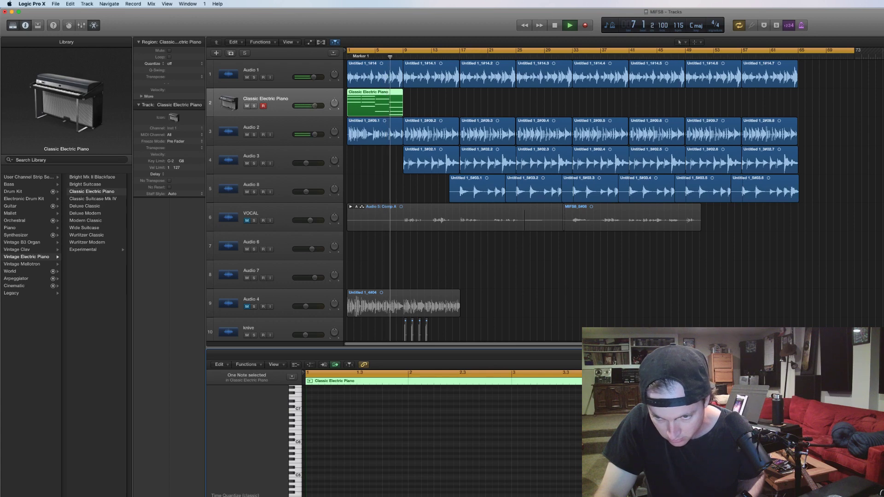
Rework the chord between bars 5 and 7 of the Classic Electric Piano region and play it back
key(super+Left)
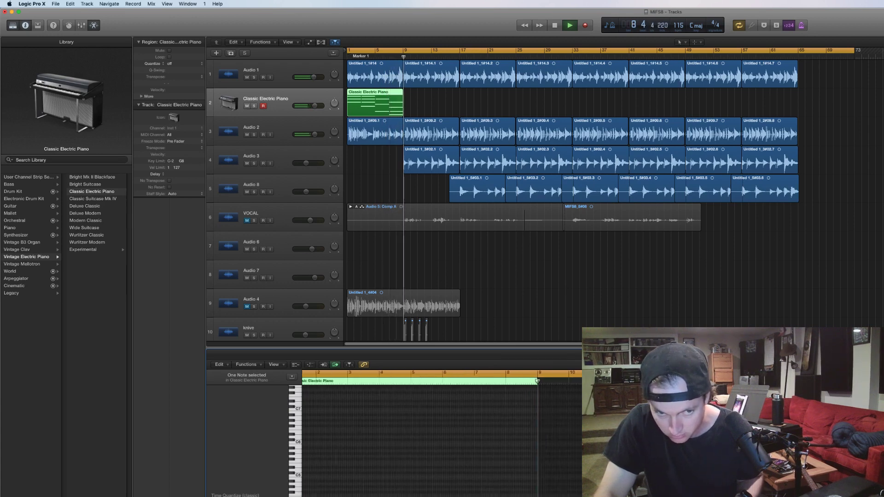
key(super+Right)
key(super+Right)
key(super+Right)
key(Return)
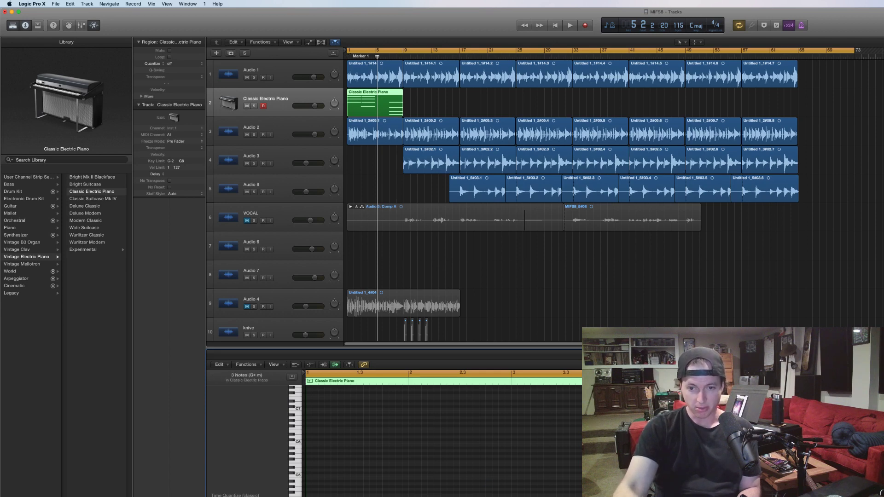
scroll(442, 432, right, 2)
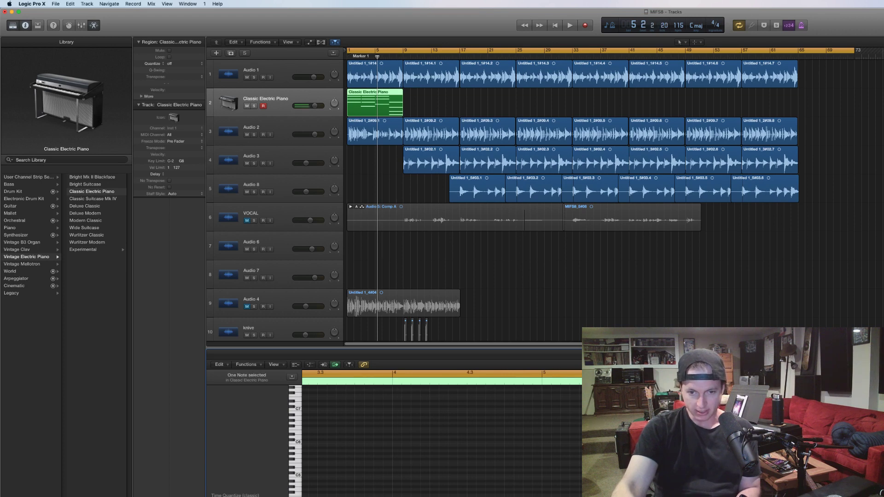
key(space)
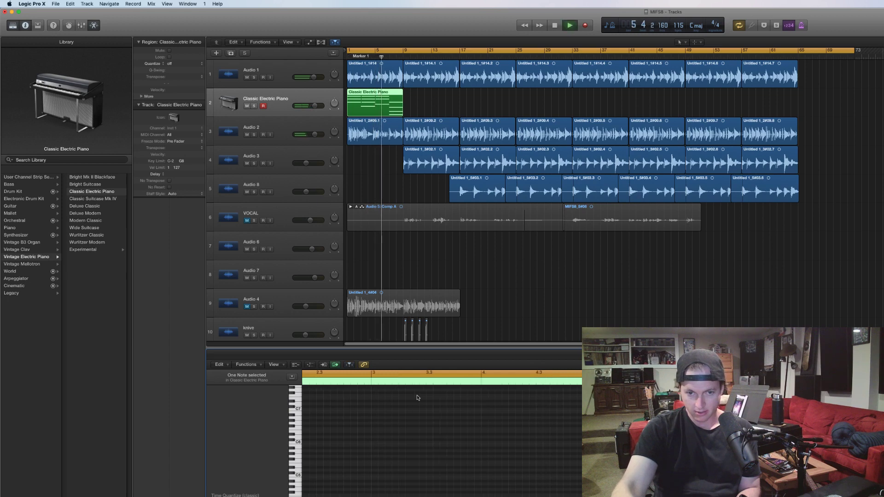
Refine the notes in the later bars of the Classic Electric Piano region, replaying the part with the full track
key(Return)
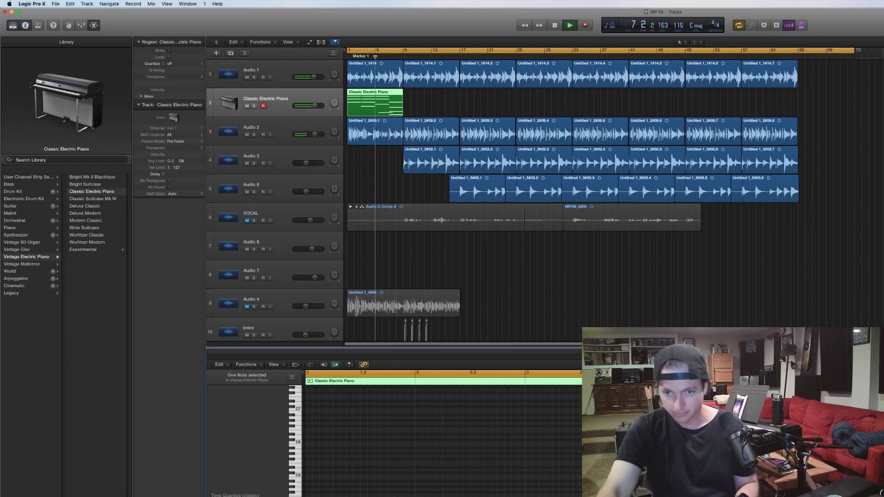
key(comma)
key(comma)
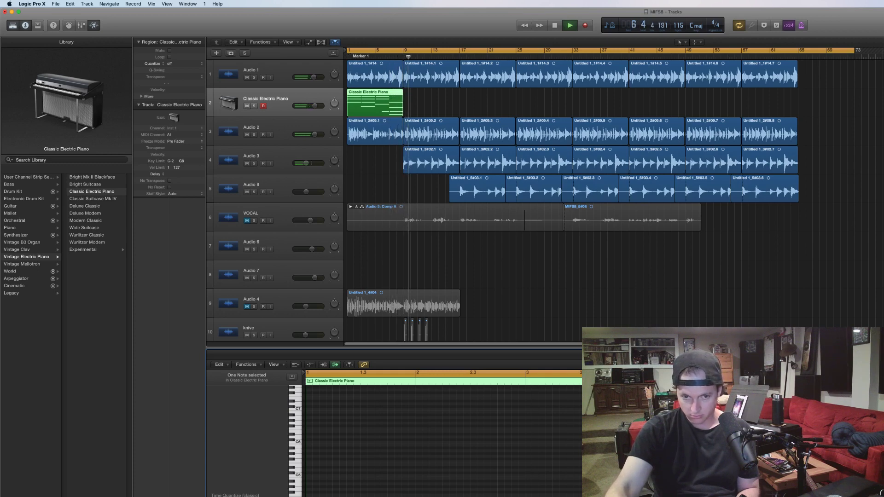
key(Return)
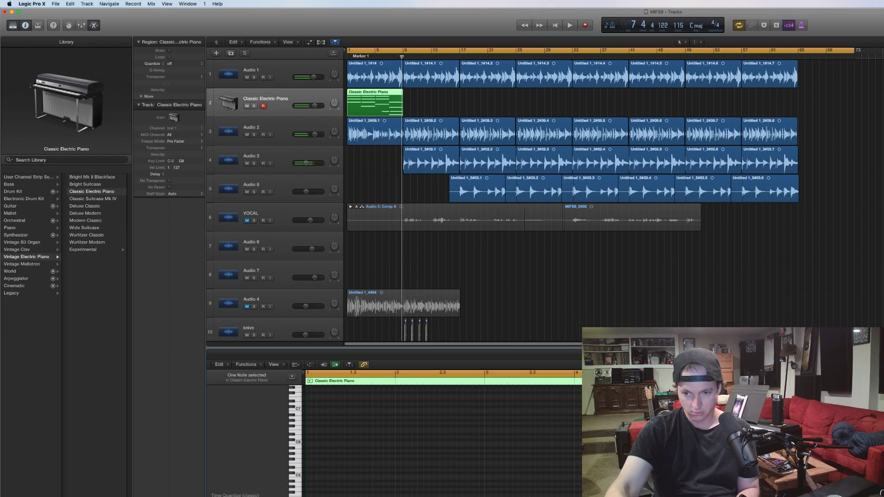
key(space)
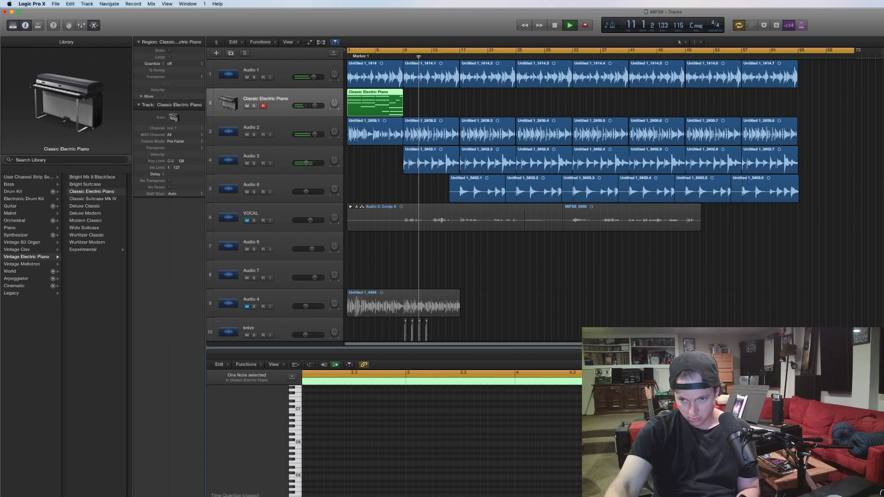
key(space)
key(space)
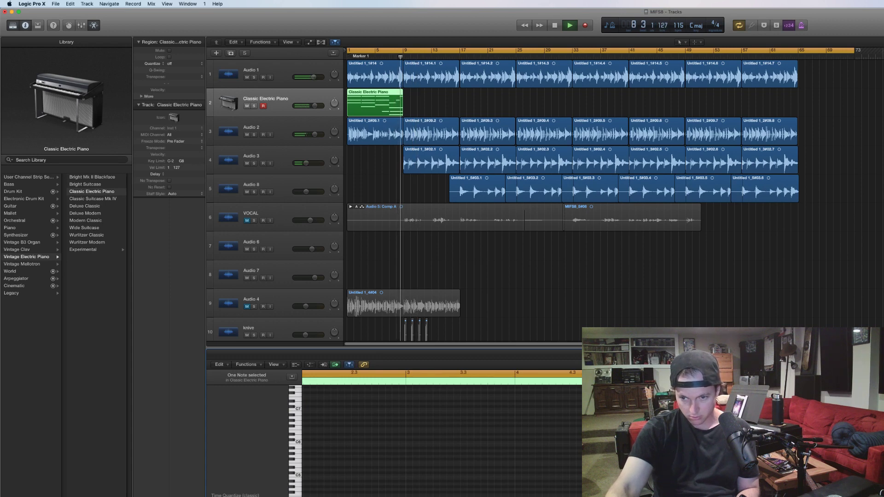
key(space)
key(Return)
key(space)
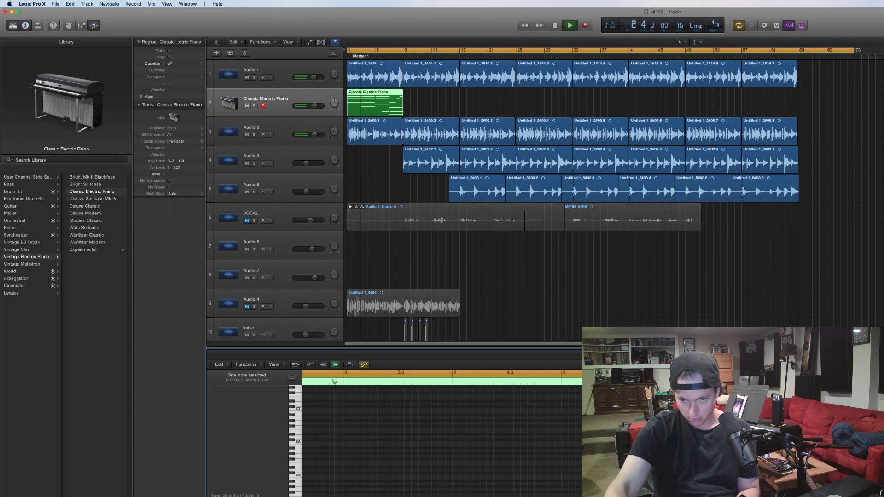
Copy the Classic Electric Piano region along its track until four back-to-back copies fill bars 1 to 33
click(389, 55)
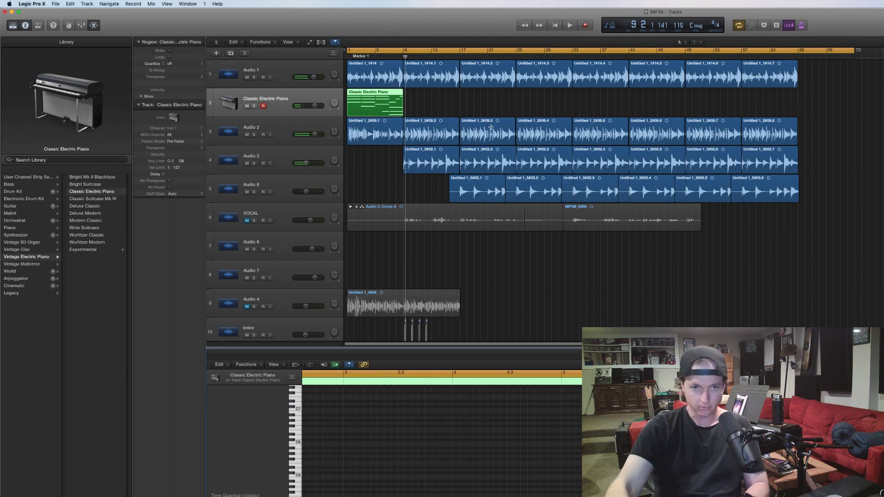
drag(382, 103, 438, 104)
shift+click(374, 107)
drag(373, 107, 482, 110)
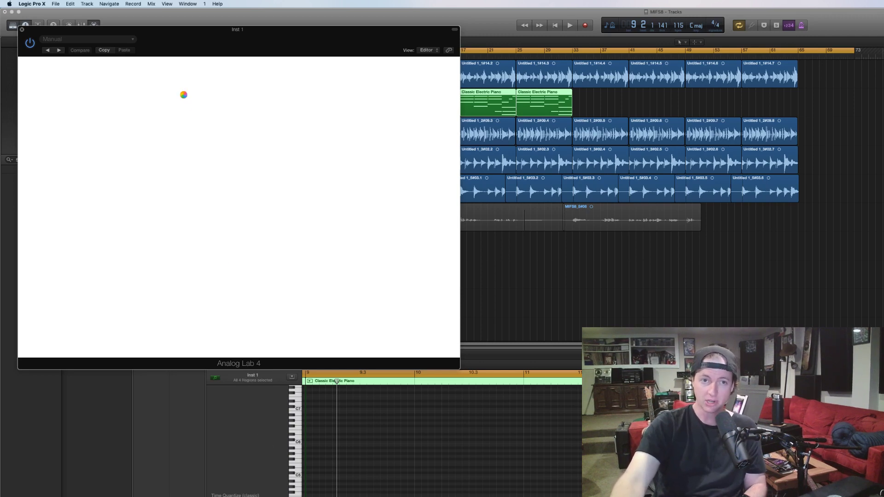
Move the Analog Lab 4 instrument window clear of the track list and look through its instrument filters
drag(197, 55, 212, 82)
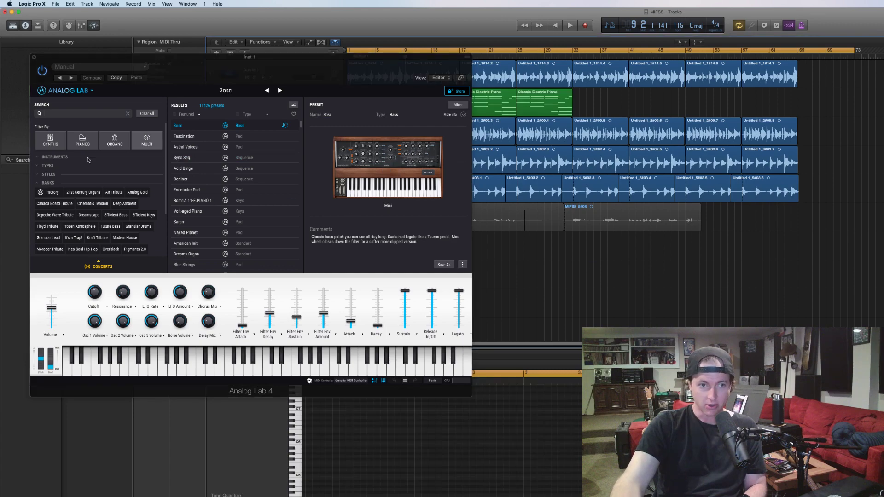
drag(187, 79, 586, 199)
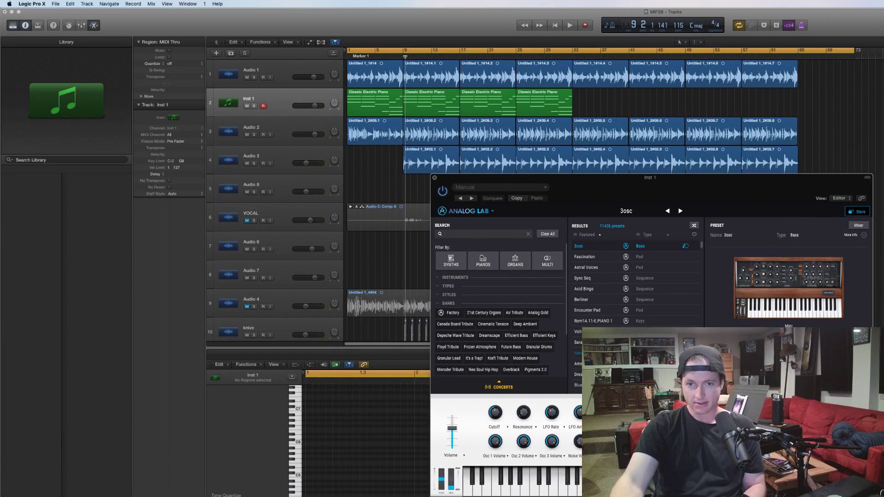
click(449, 287)
click(451, 278)
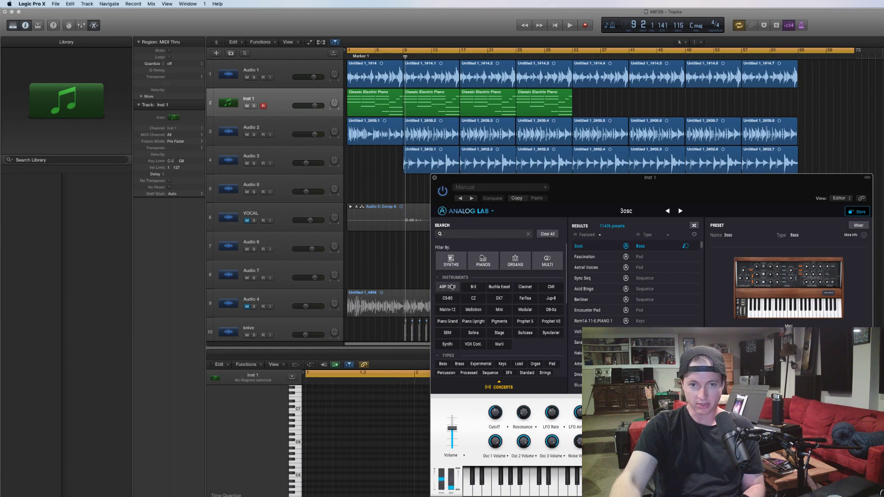
click(450, 278)
Filter the Analog Lab 4 presets to the Pad type with the Soft and Ensemble styles
click(452, 287)
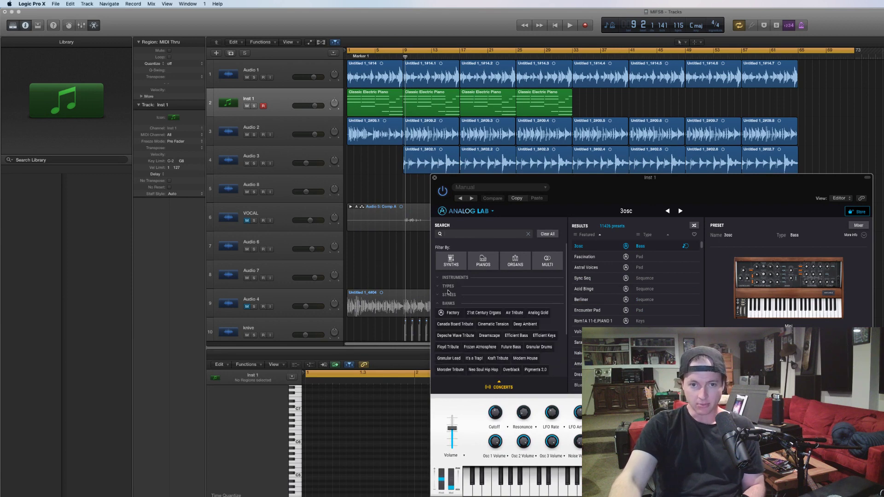
click(449, 294)
click(448, 286)
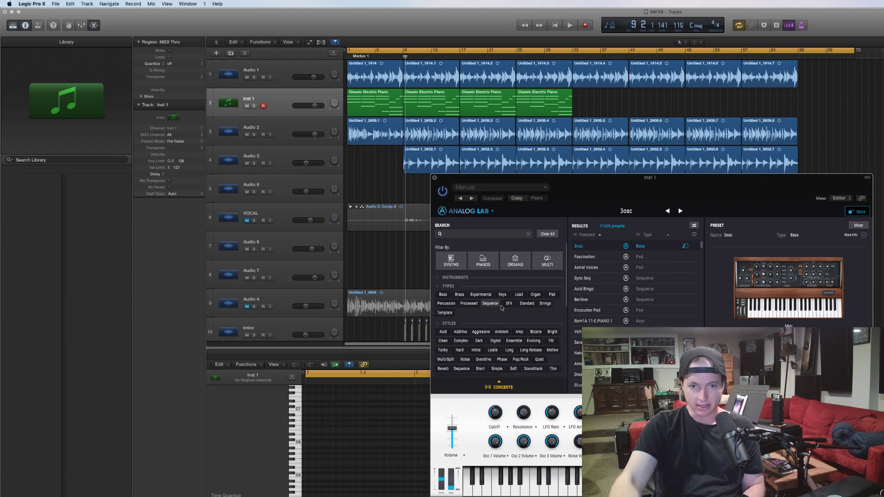
click(552, 295)
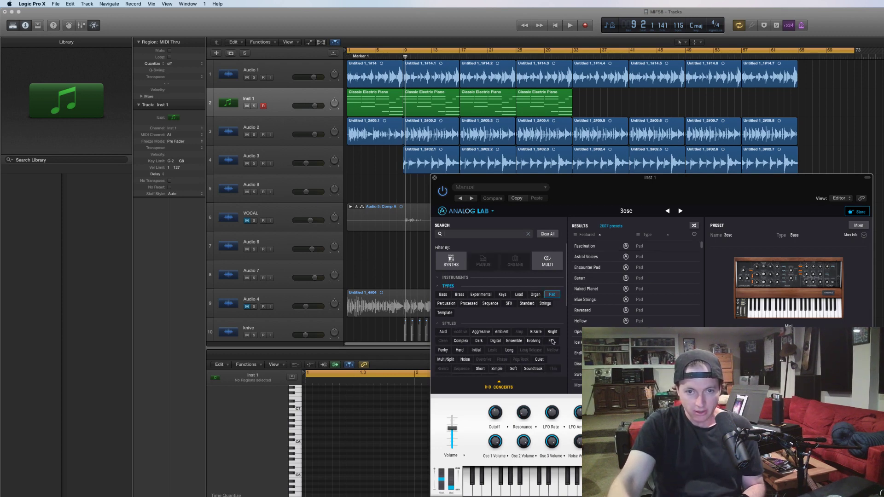
click(552, 294)
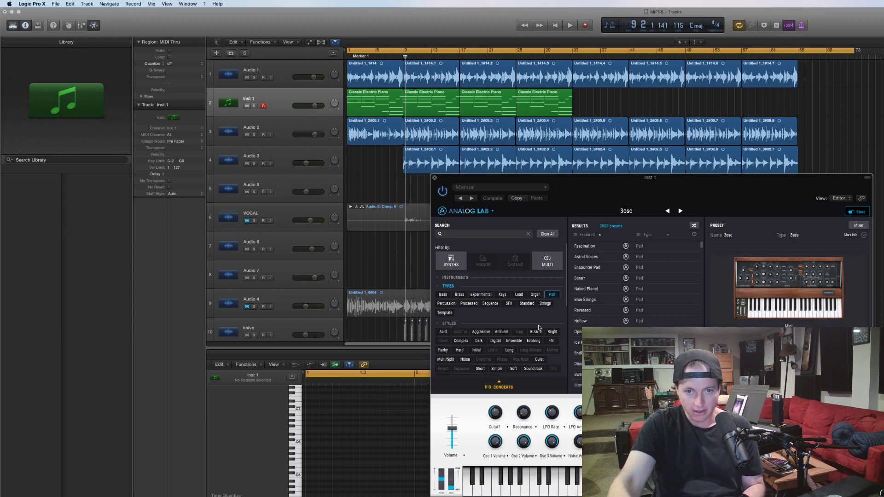
click(513, 369)
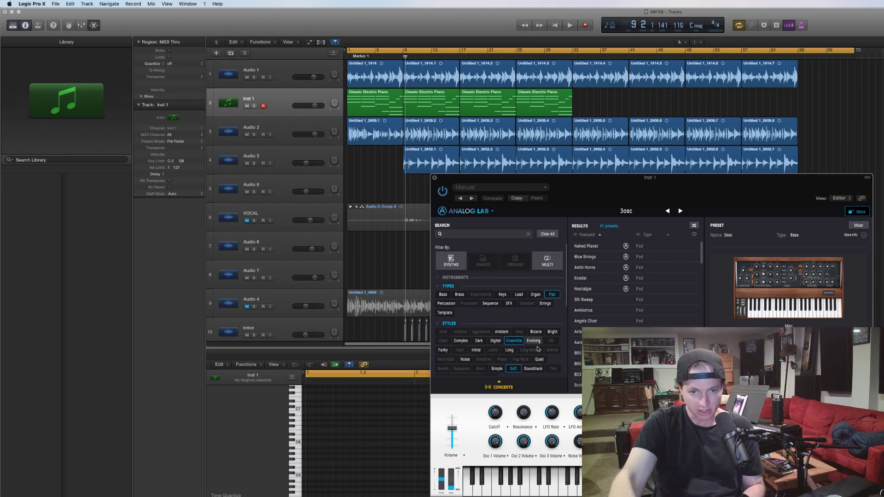
Add the Evolving style to the pad filters, load the Aurealis preset and lower the Inst 1 track's volume during playback
click(535, 343)
click(677, 278)
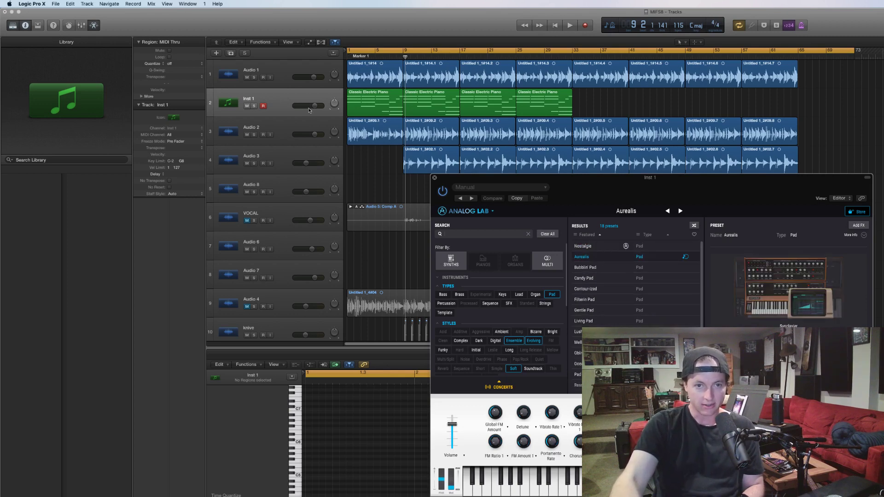
key(space)
mouse_move(302, 107)
mouse_down()
mouse_move(284, 108)
mouse_move(305, 111)
mouse_up()
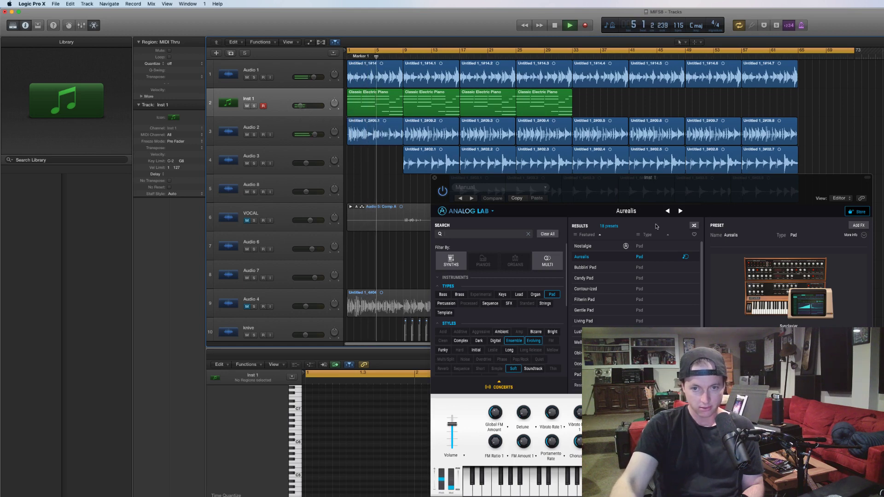
Audition the Bubblin' Pad and Candy Pad presets during playback, raising the Inst 1 track's volume for Candy Pad
click(679, 211)
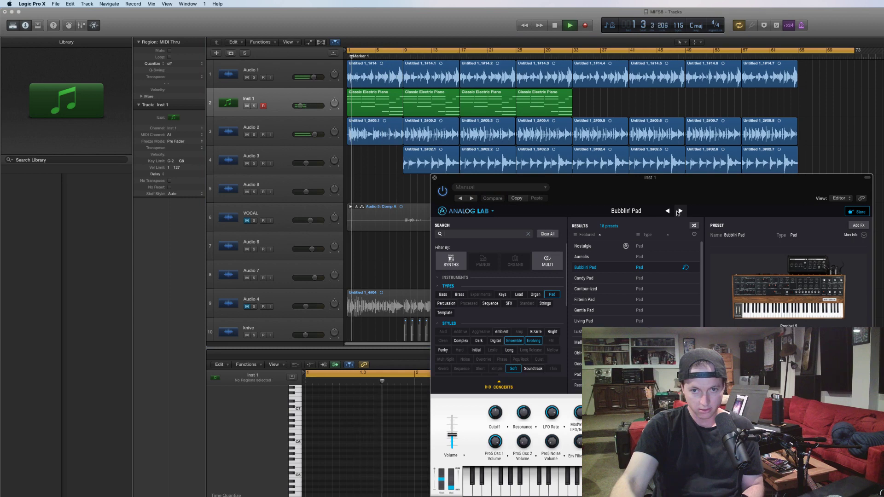
click(679, 211)
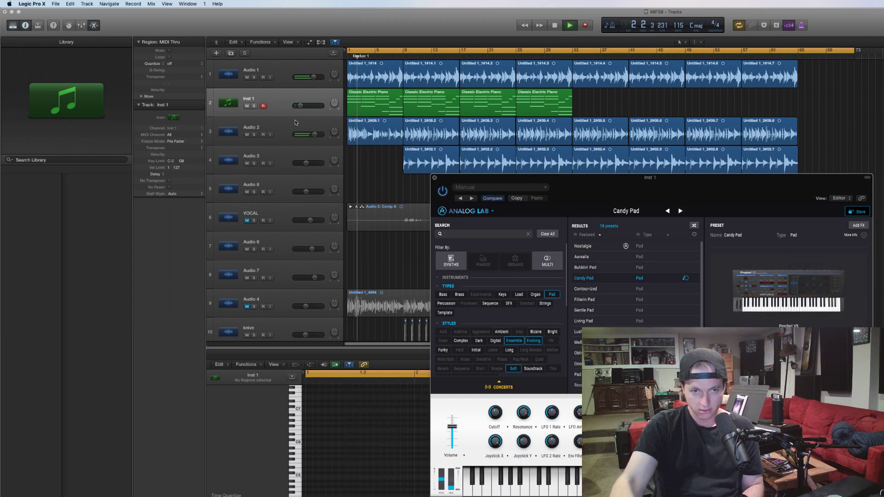
drag(300, 105, 321, 108)
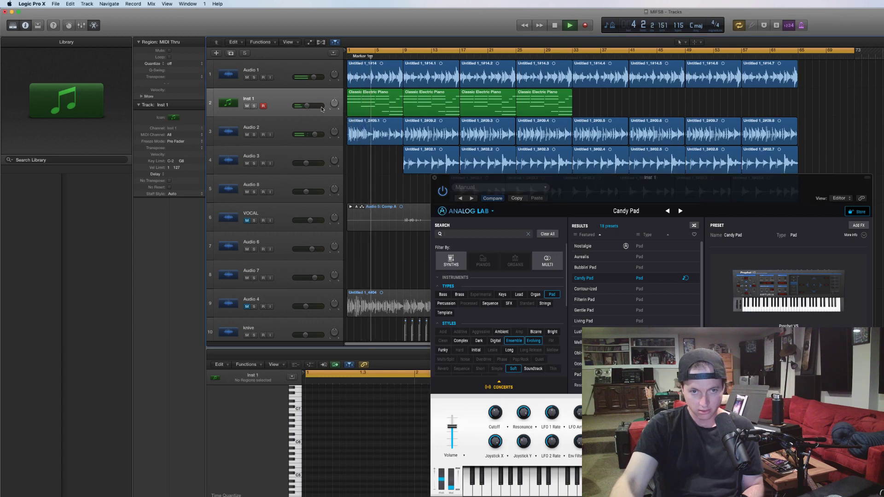
Check Candy Pad with the Inst 1 track soloed, and replay it from the start in the full mix
click(247, 106)
click(254, 106)
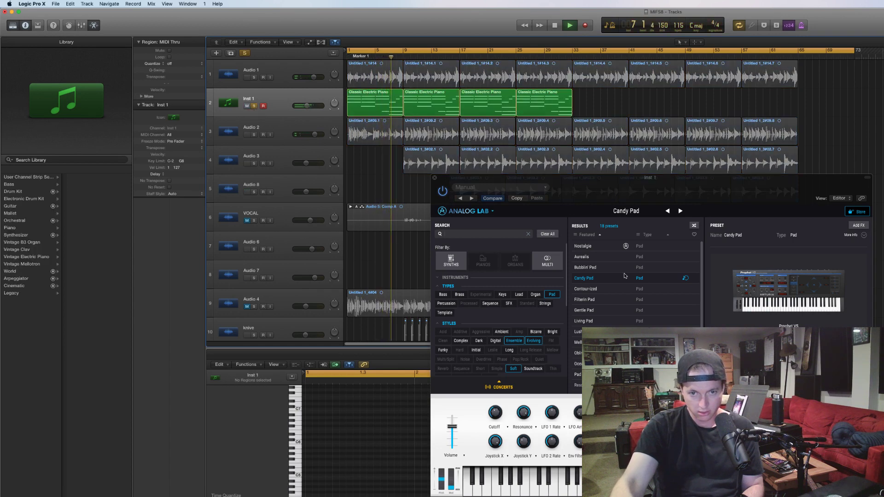
key(s)
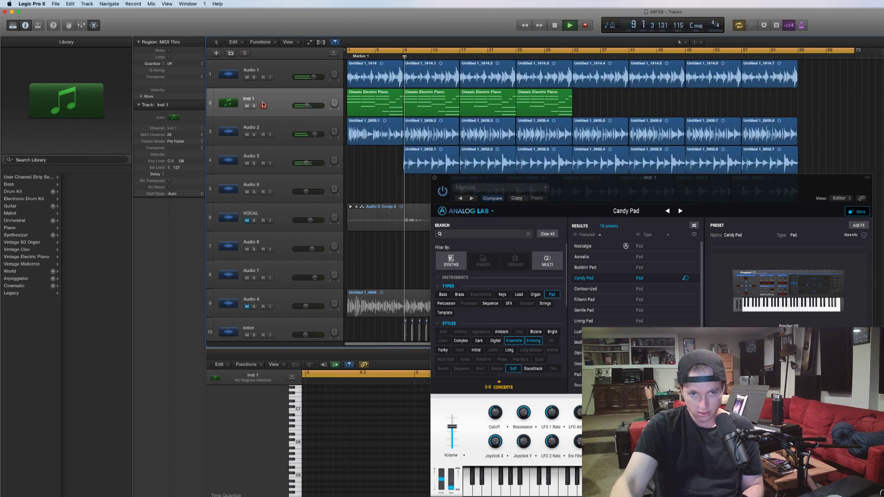
key(space)
click(263, 106)
key(Return)
key(space)
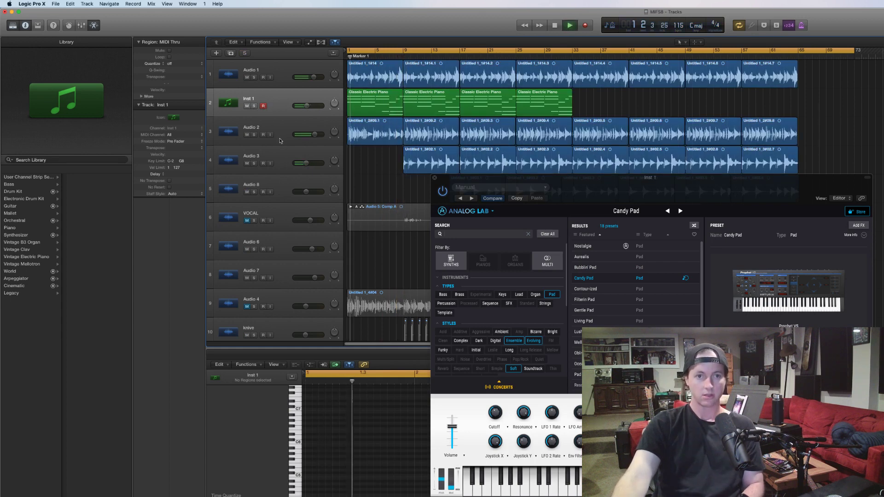
key(space)
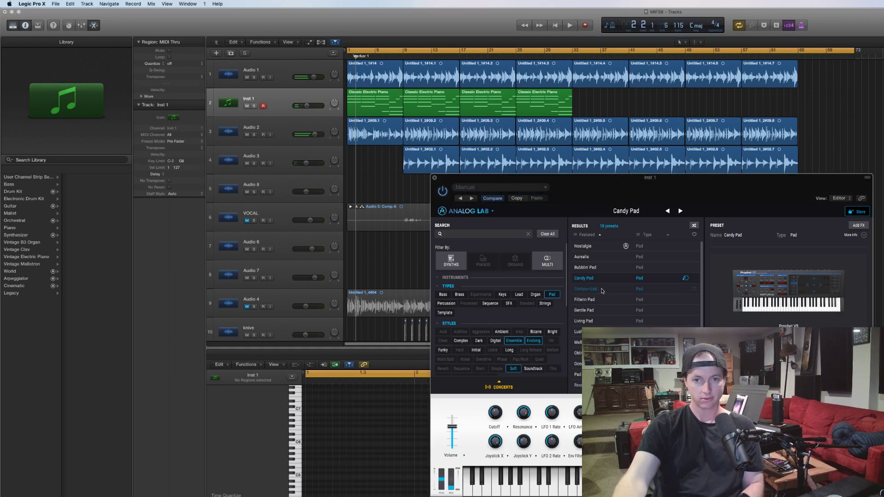
Audition the Contour-ized and Filterin Pad presets during playback and reduce the Inst 1 track's volume to -22.0 dB
click(601, 290)
key(space)
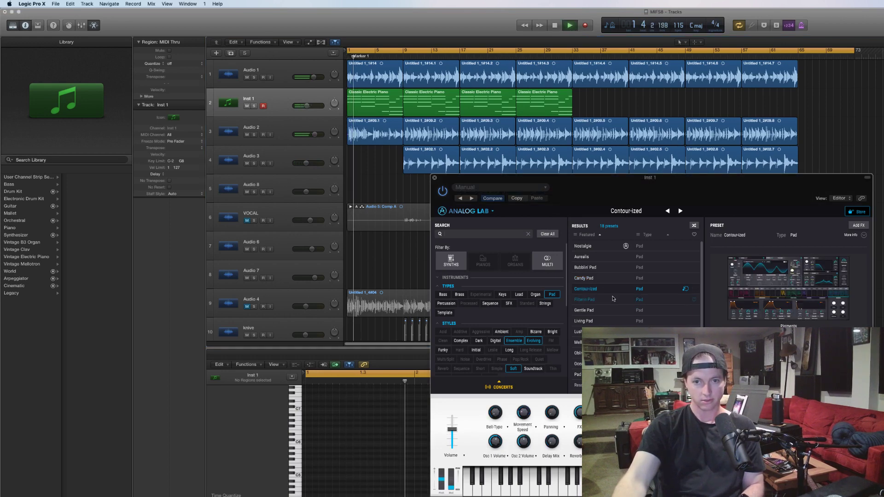
click(613, 298)
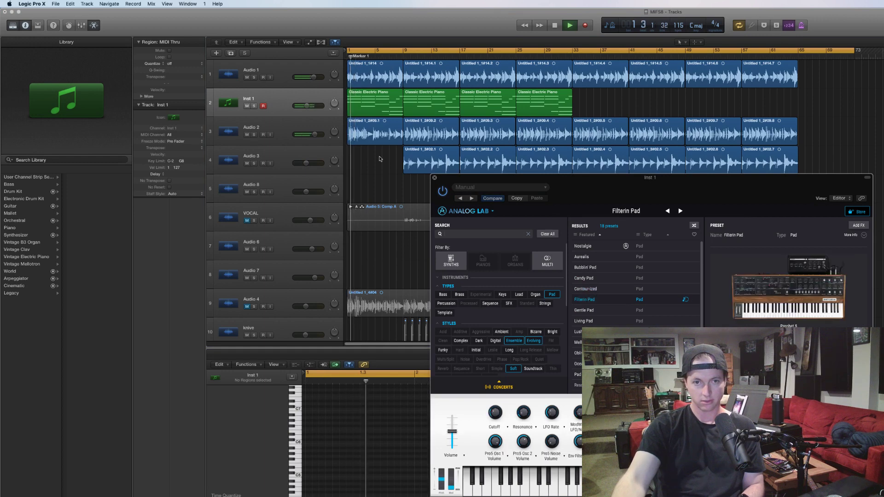
drag(306, 105, 300, 106)
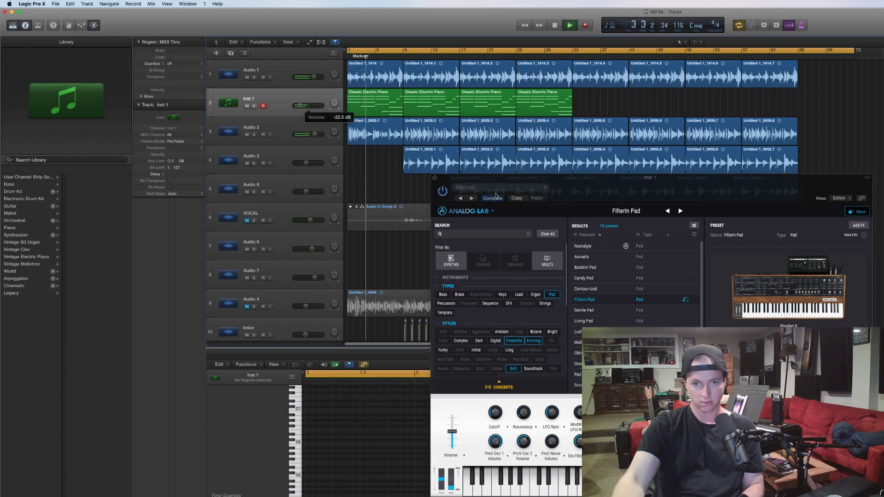
Load the Living Pad preset, play it with the track, and close the Analog Lab window and the note editor
click(598, 319)
key(space)
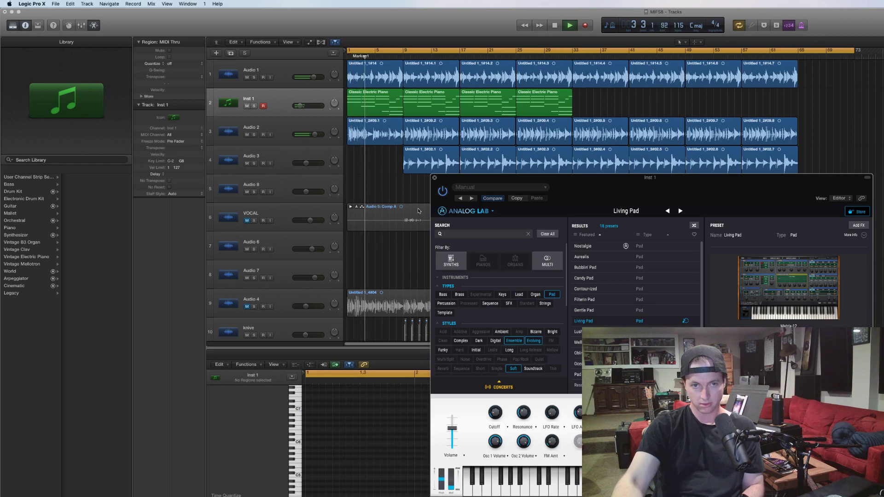
mouse_move(299, 106)
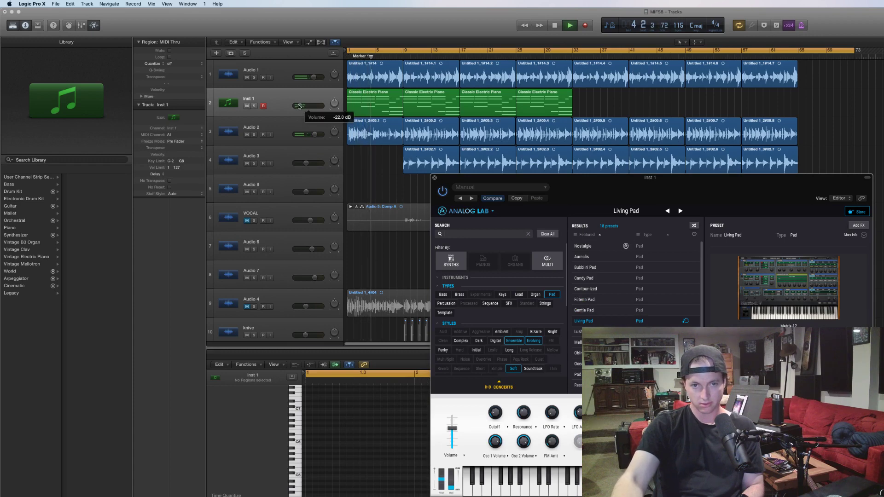
click(434, 178)
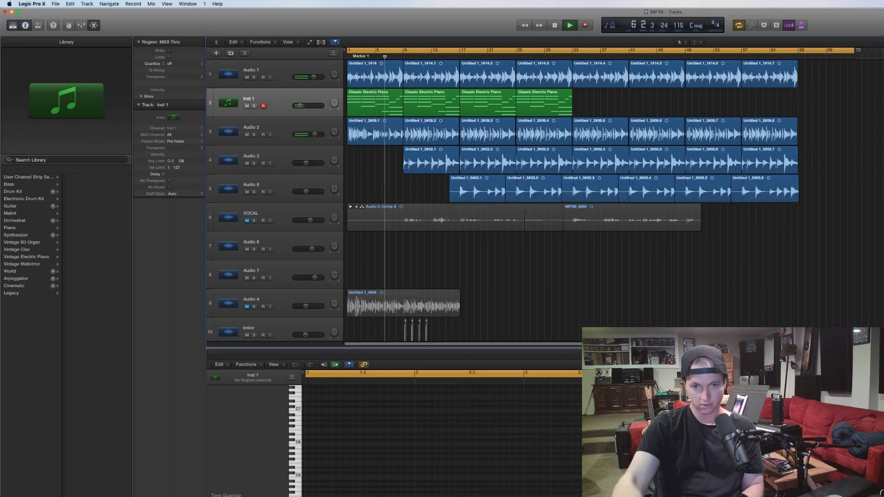
key(e)
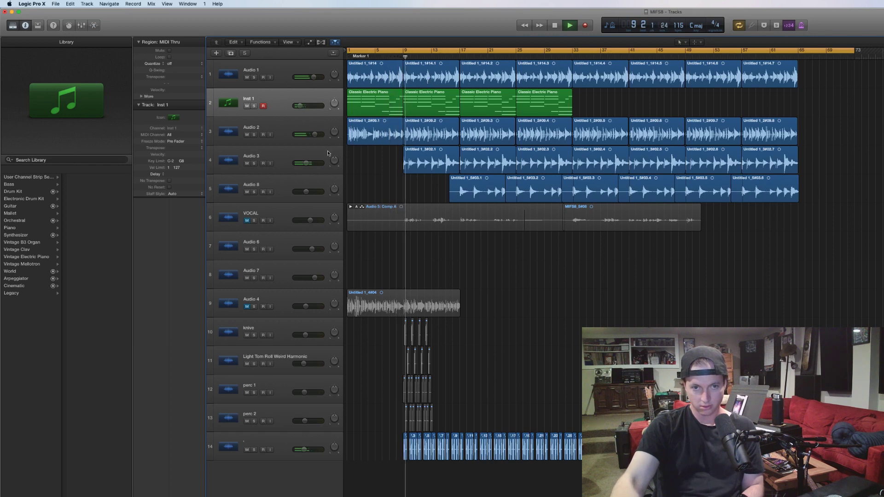
Solo the Audio 3 track during playback to check its part, and return to the full mix
click(254, 163)
click(258, 156)
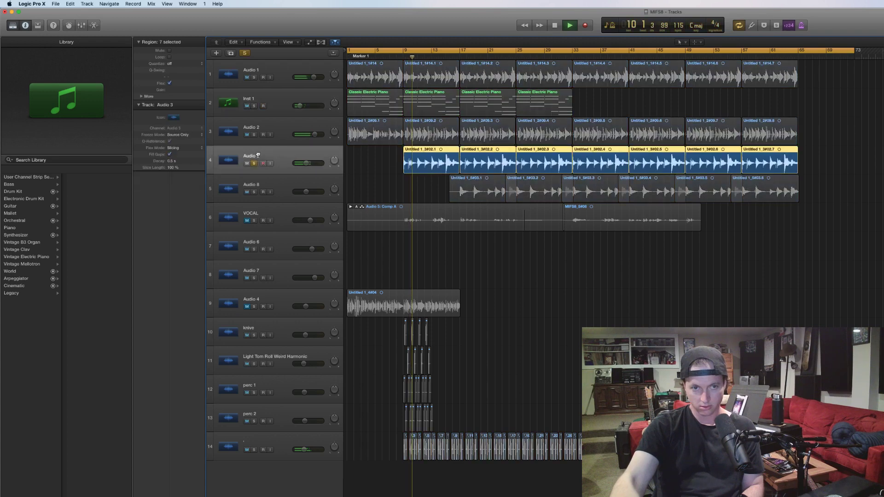
click(264, 163)
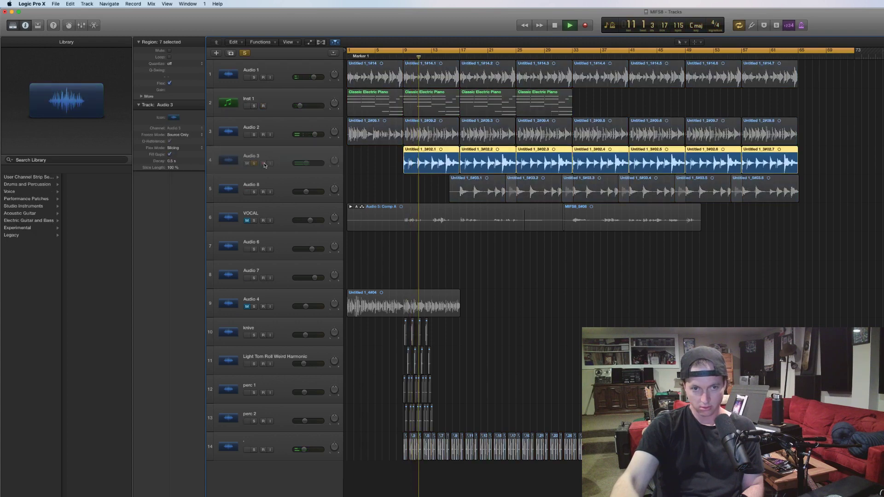
key(s)
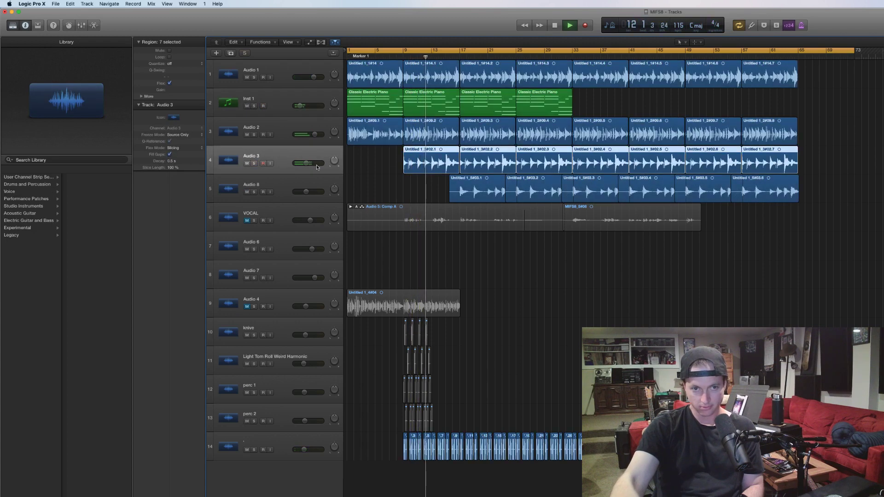
Show track automation and assign the chopped-region track below perc 2 to Channel EQ High Cut Frequency
key(super+Right)
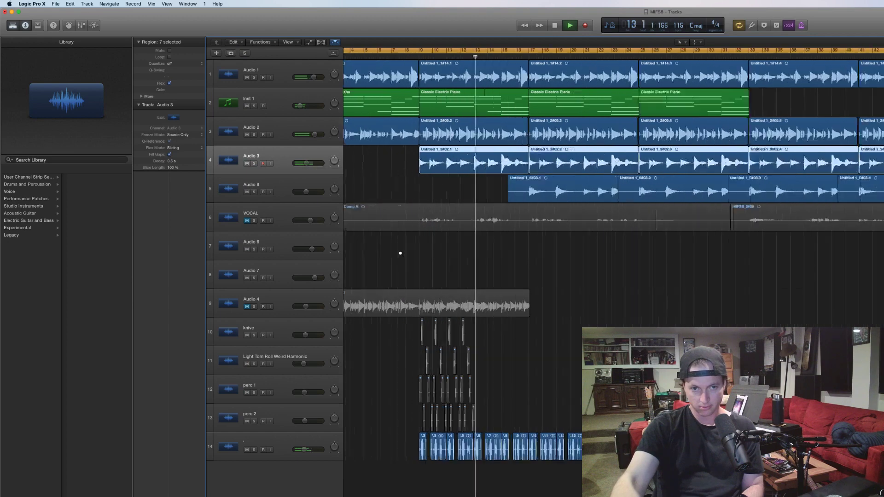
key(super+Right)
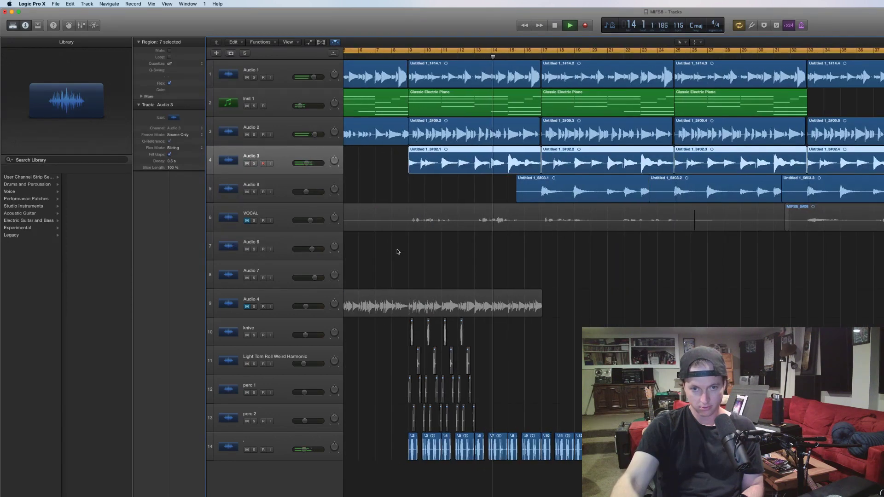
key(super+Left)
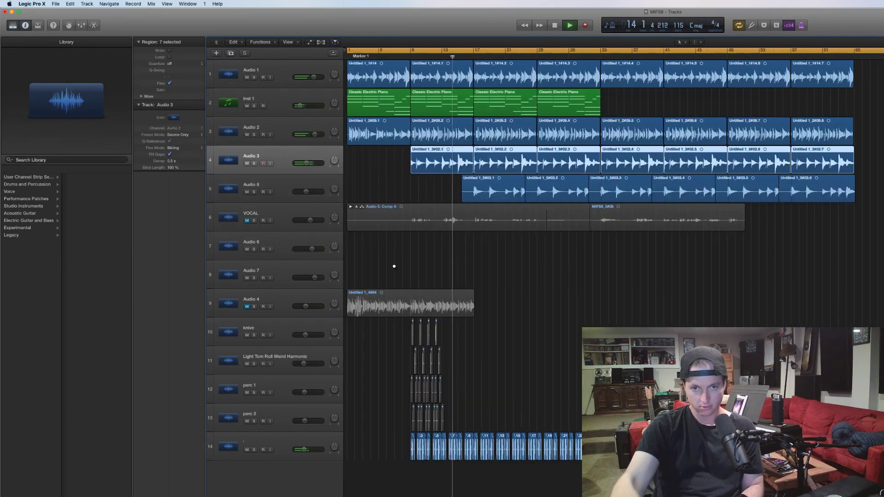
click(271, 448)
key(a)
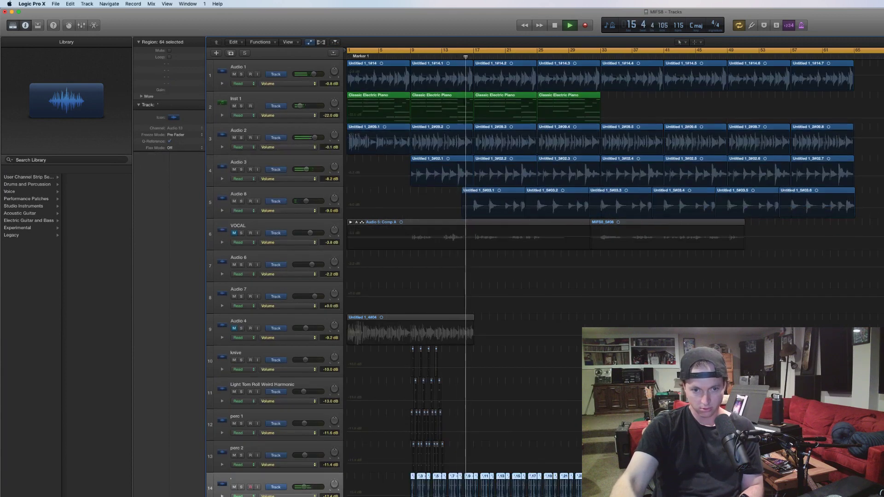
click(306, 495)
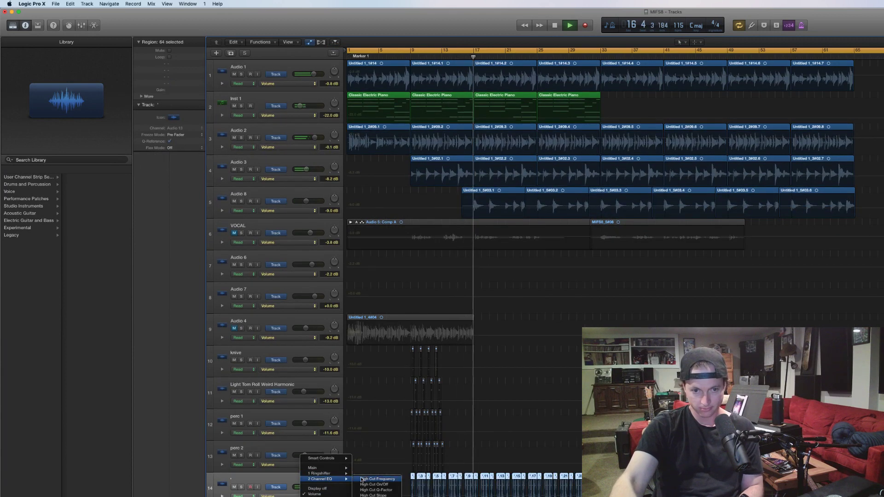
click(361, 479)
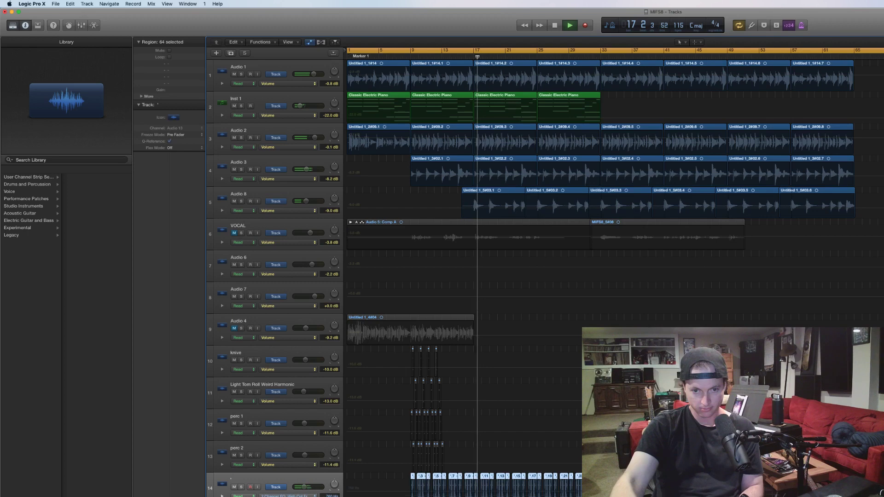
Draw a rising High Cut Frequency automation curve from bar 17 to about bar 25, hide automation and stop playback
click(479, 492)
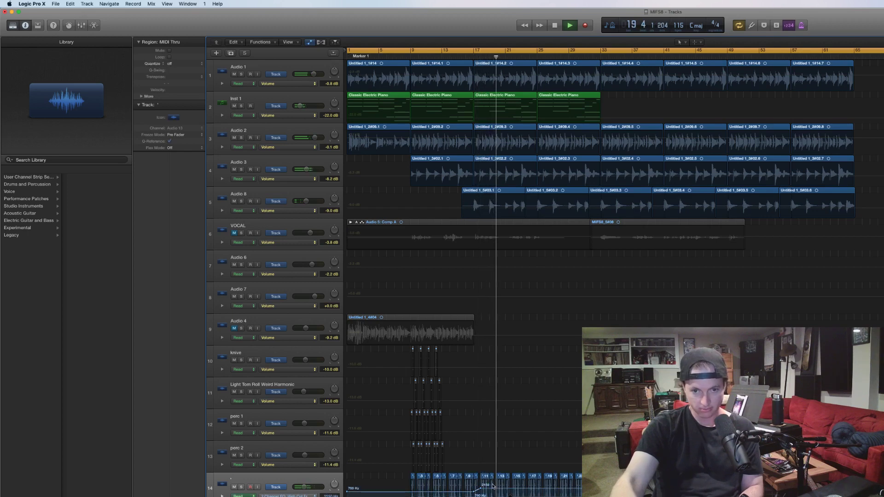
click(510, 489)
drag(516, 489, 541, 485)
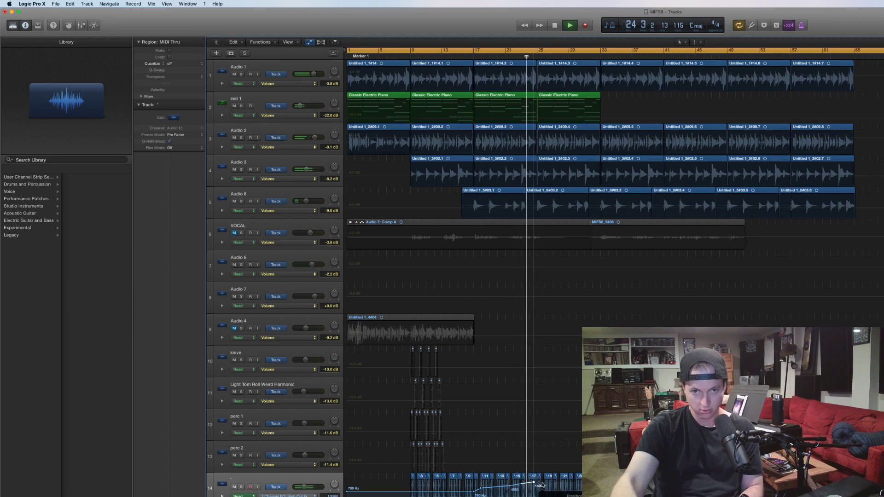
key(a)
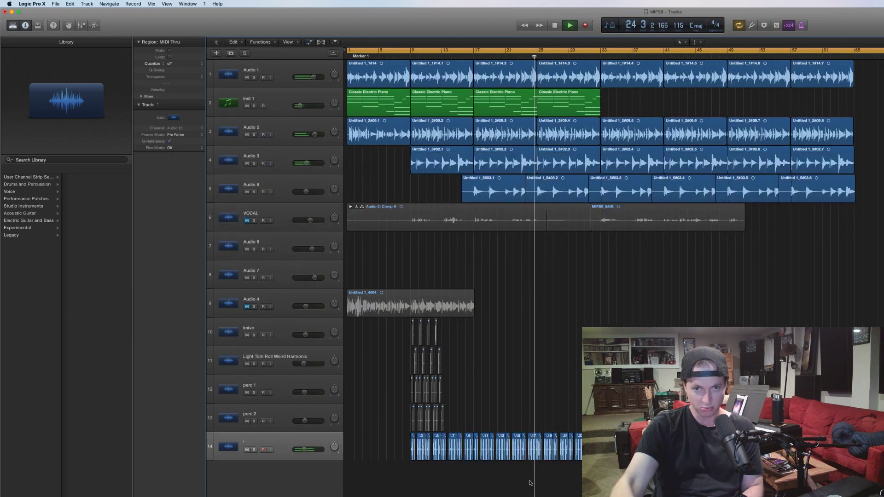
key(space)
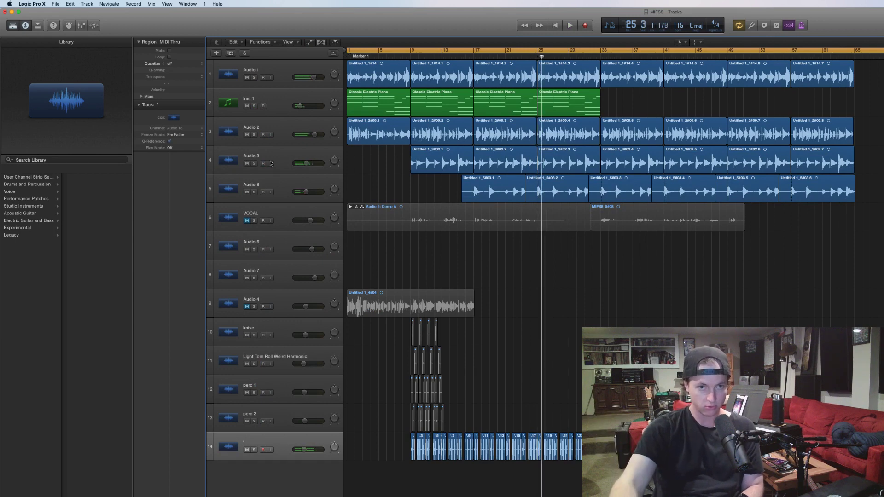
Duplicate the Inst 1 track as an empty instrument track directly below it, with Serum as its instrument
click(273, 98)
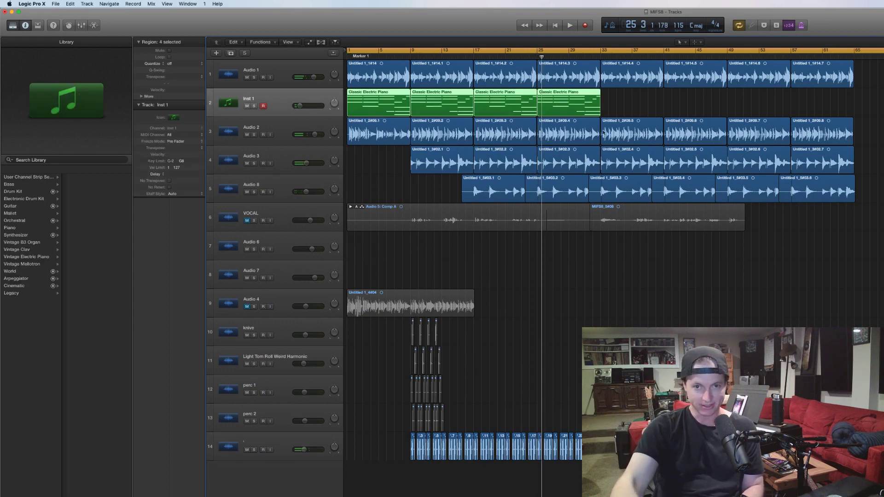
click(626, 113)
click(285, 102)
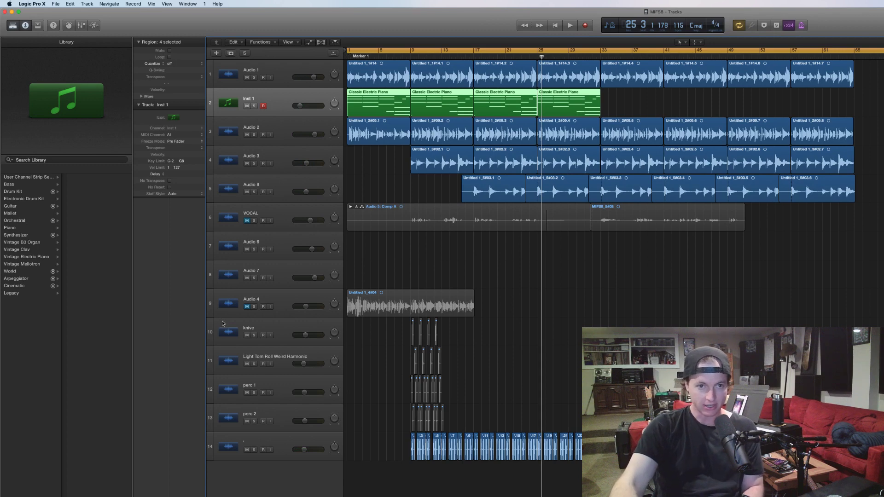
key(super+d)
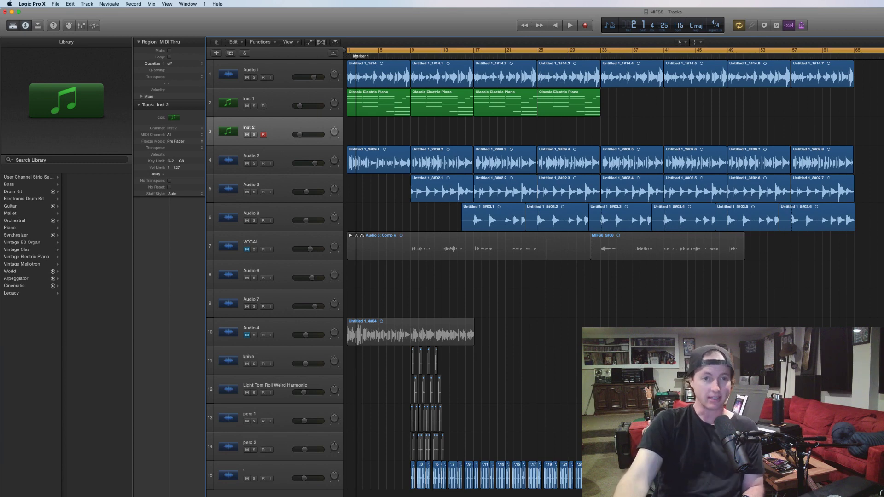
key(v)
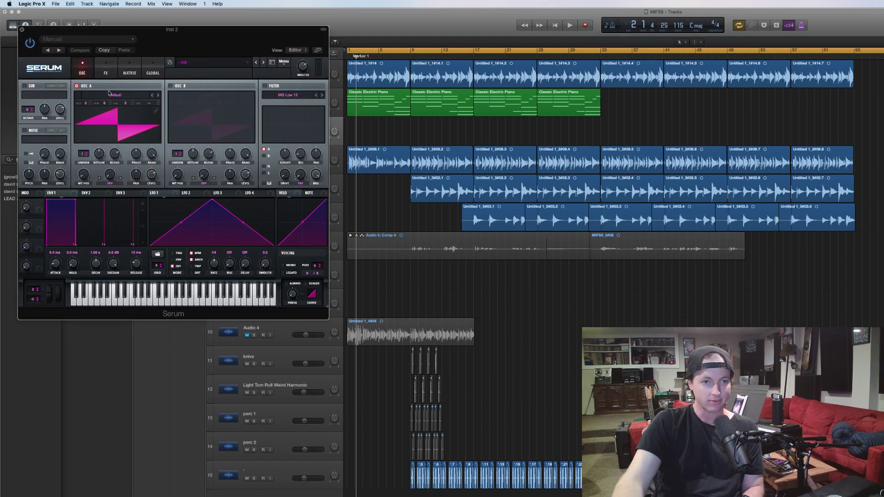
Set Serum's OSC A wavetable to Analog_BD_Sin and its octave to -1
click(111, 94)
mouse_move(121, 104)
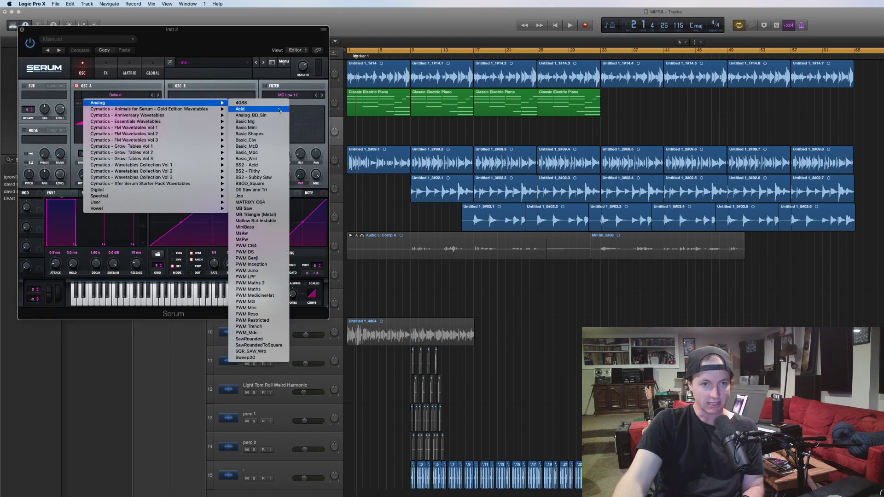
click(251, 115)
drag(87, 104, 87, 114)
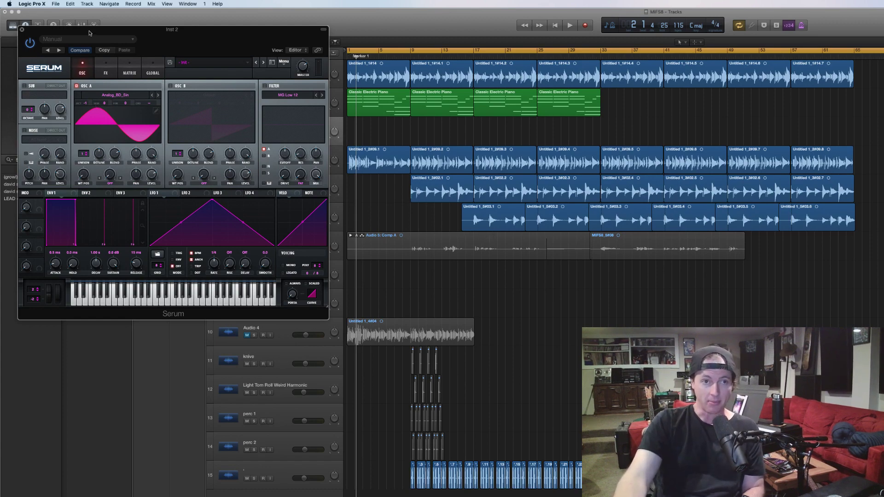
Move the Serum window aside and copy the four Classic Electric Piano regions from Inst 1 to the same bars on Inst 2
drag(87, 33, 721, 96)
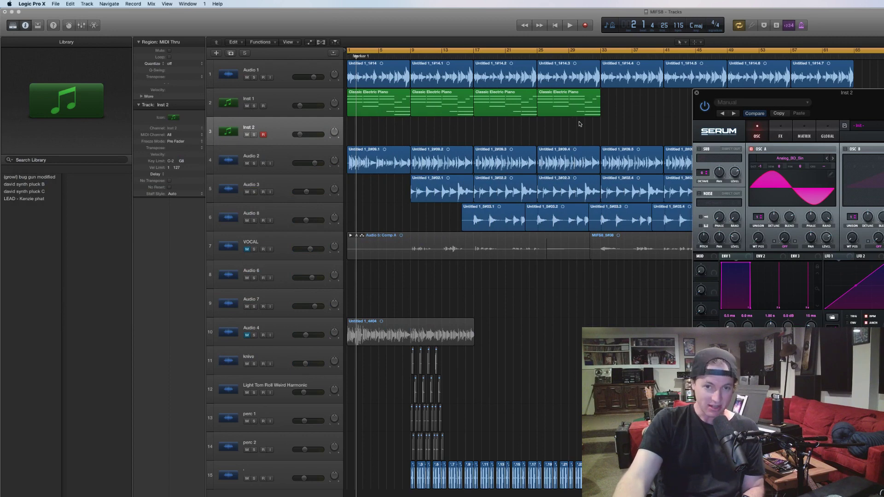
click(591, 133)
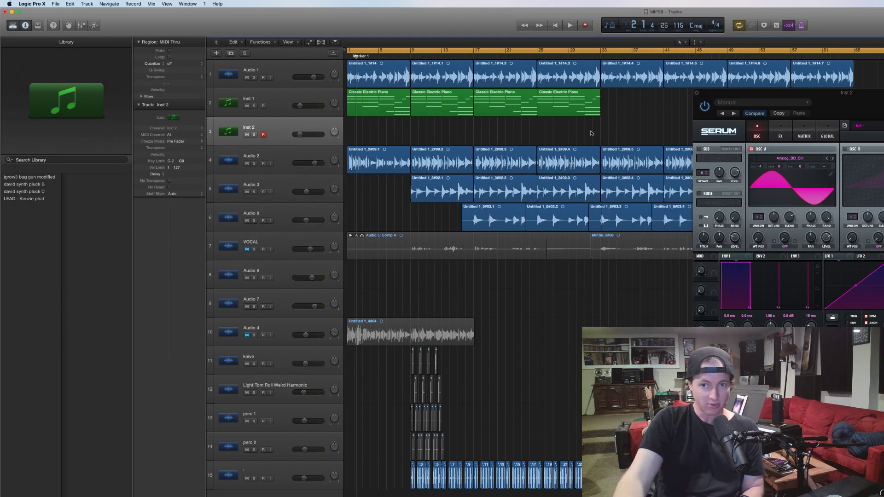
key(space)
drag(598, 124, 384, 130)
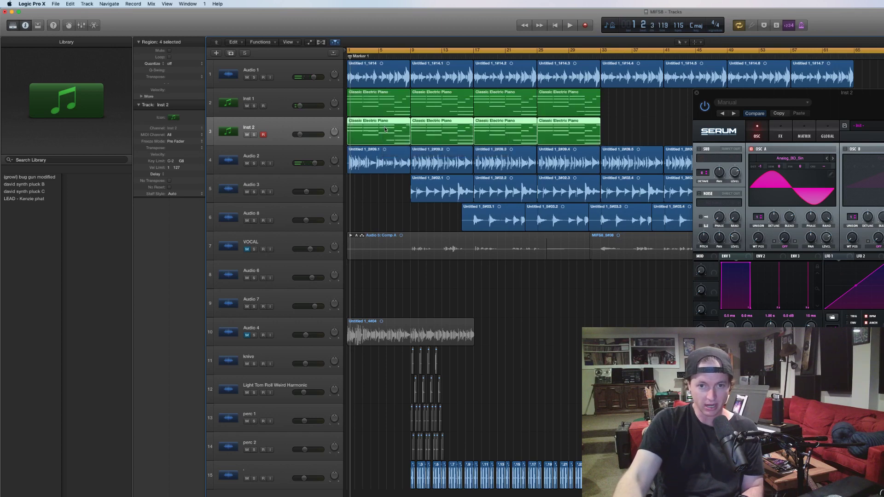
Open the copied regions in the Piano Roll and thin out the chords in the first one by deleting the extra notes
double_click(385, 129)
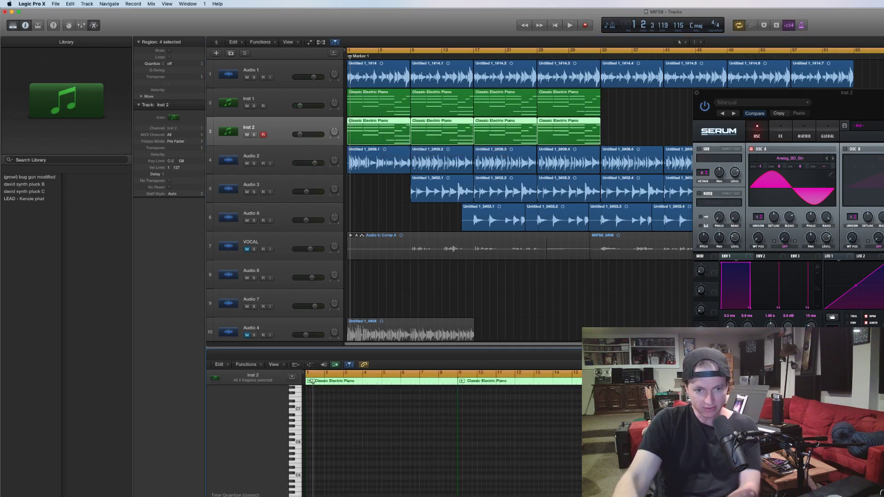
drag(318, 493, 391, 496)
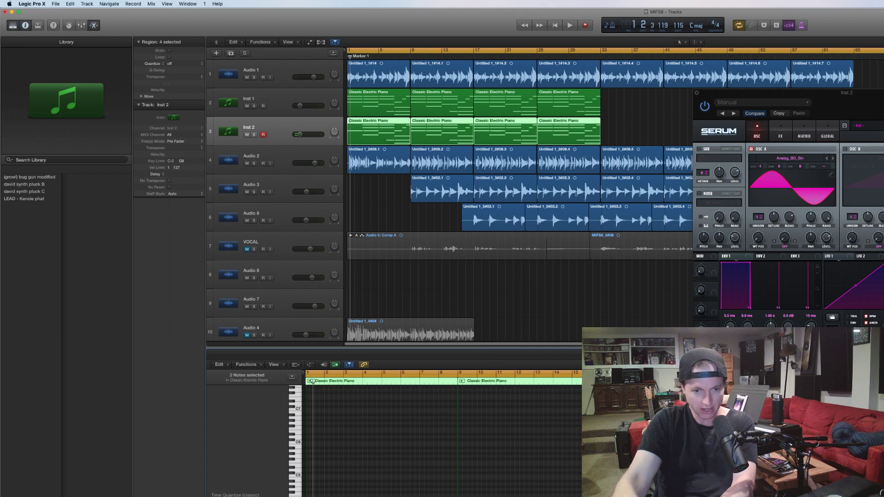
key(Delete)
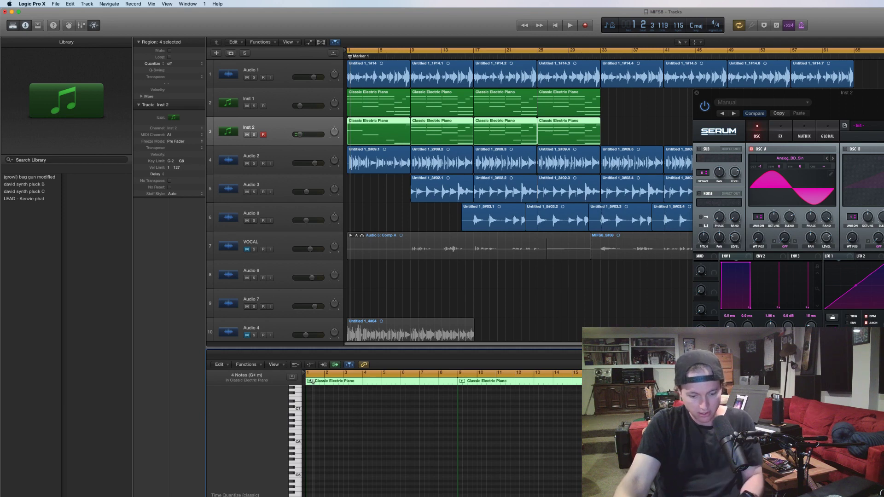
key(Delete)
click(382, 493)
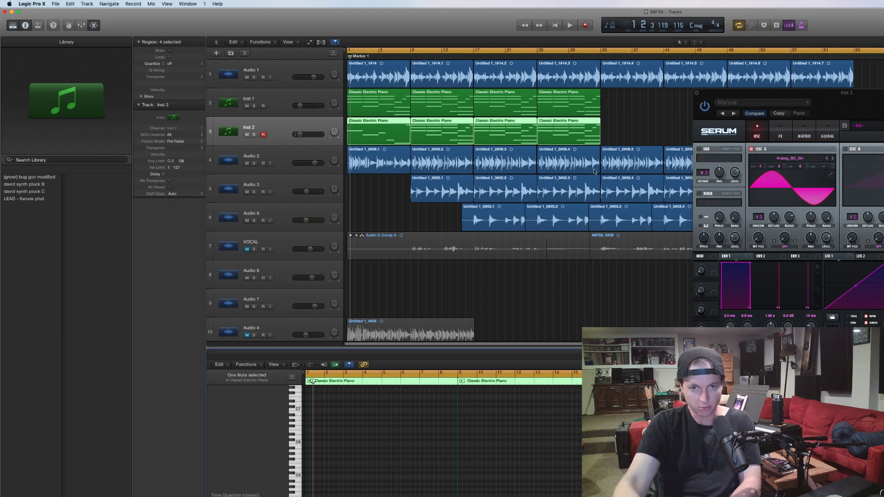
Delete the other three Inst 2 regions and move the thinned first region to bar 25
shift+click(380, 144)
key(Delete)
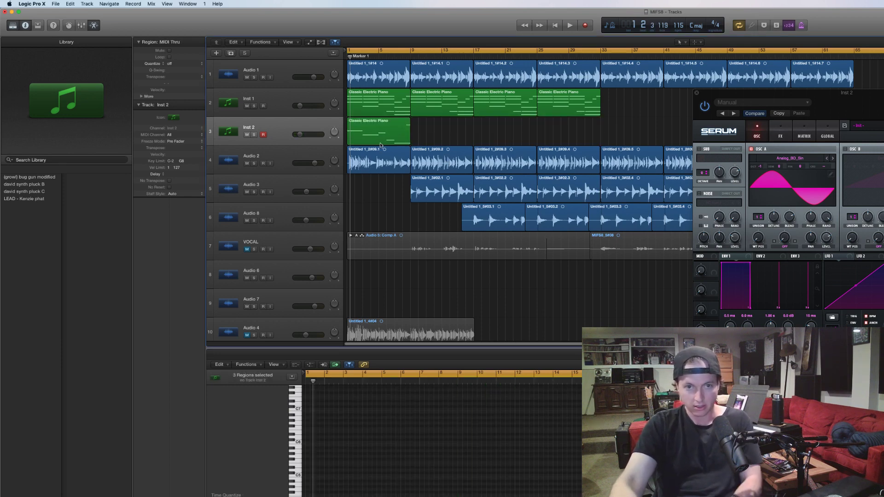
drag(380, 145, 570, 138)
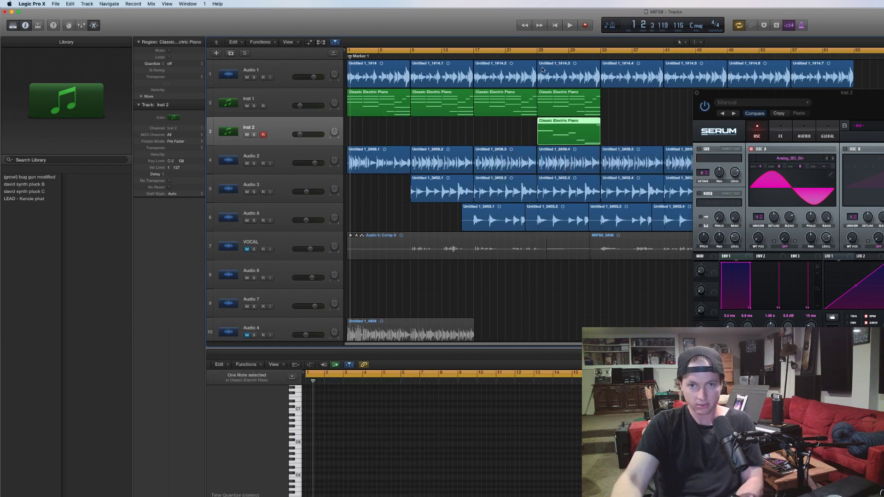
Play from about bar 24 and raise the Inst 2 track volume to about -2.8 dB
click(528, 56)
key(space)
key(super+Right)
key(super+Right)
key(super+Right)
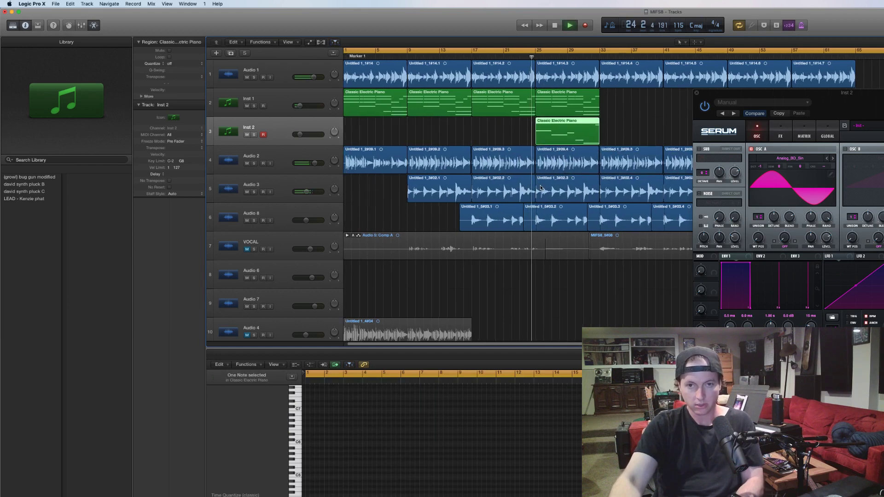
drag(587, 140, 588, 142)
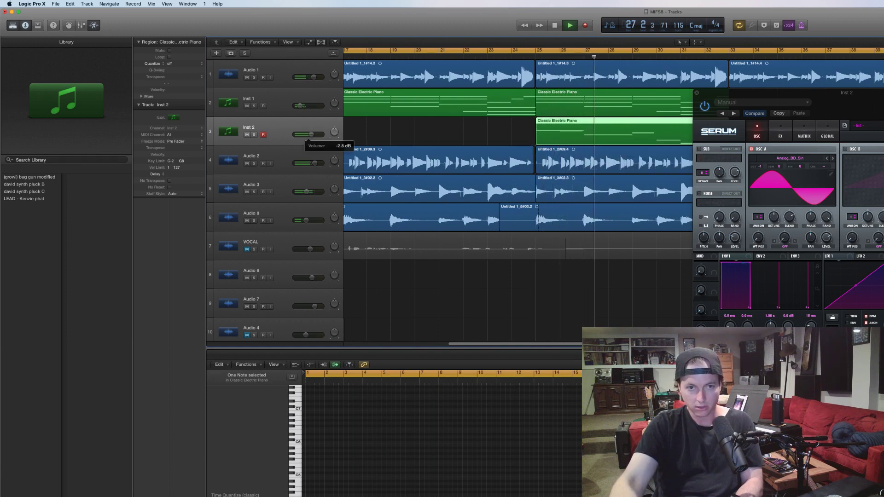
drag(302, 134, 311, 133)
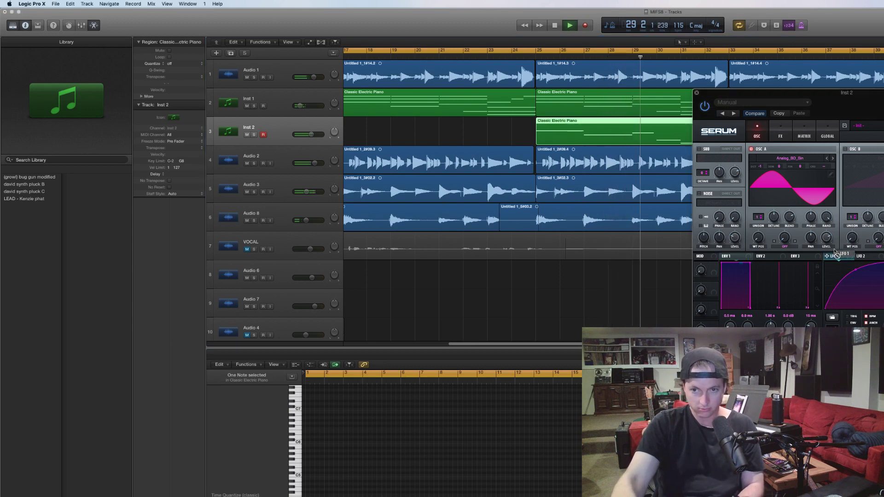
Assign LFO 1 to OSC A's WT POS and cycle playback over the Inst 2 region starting at bar 25
drag(826, 256, 753, 246)
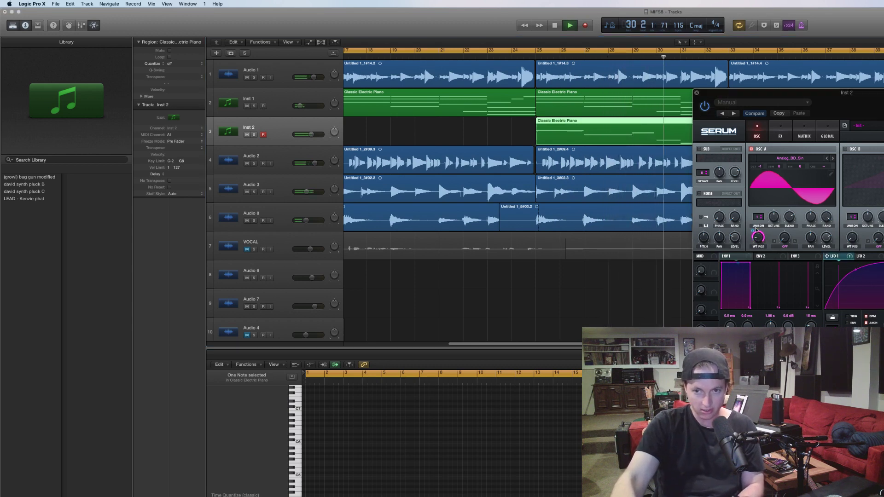
mouse_move(753, 244)
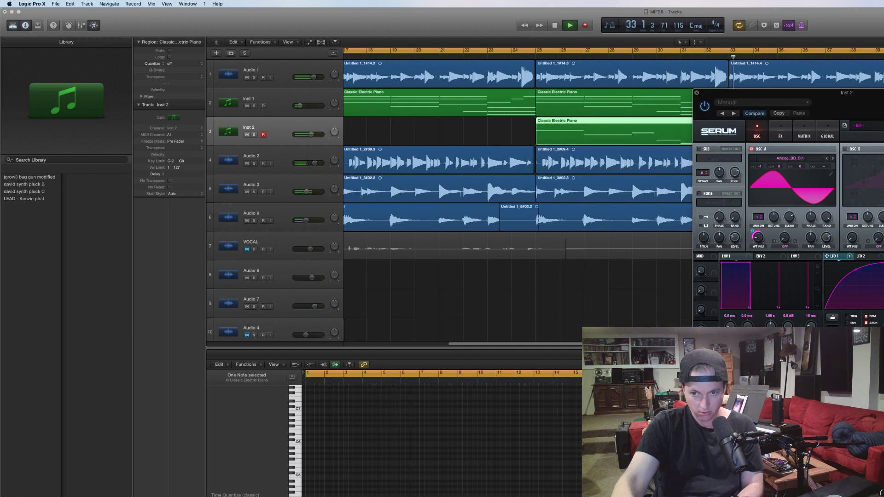
key(space)
key(Return)
key(space)
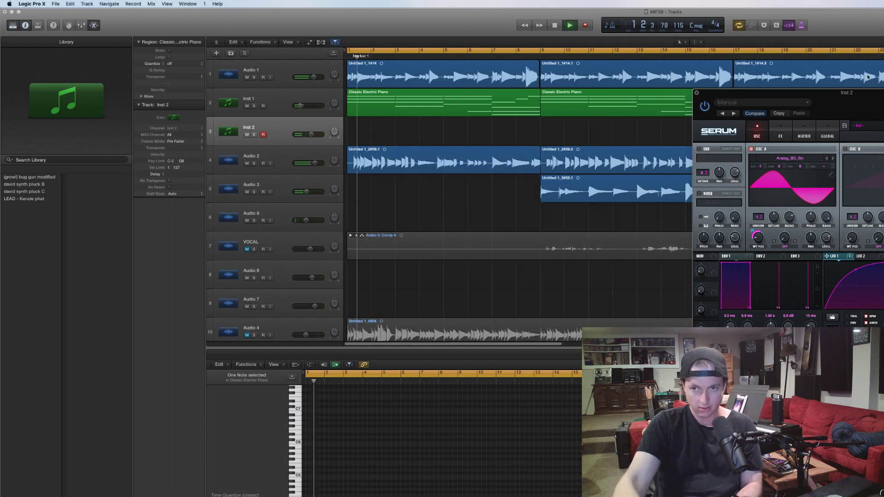
click(878, 56)
scroll(878, 57, right, 2)
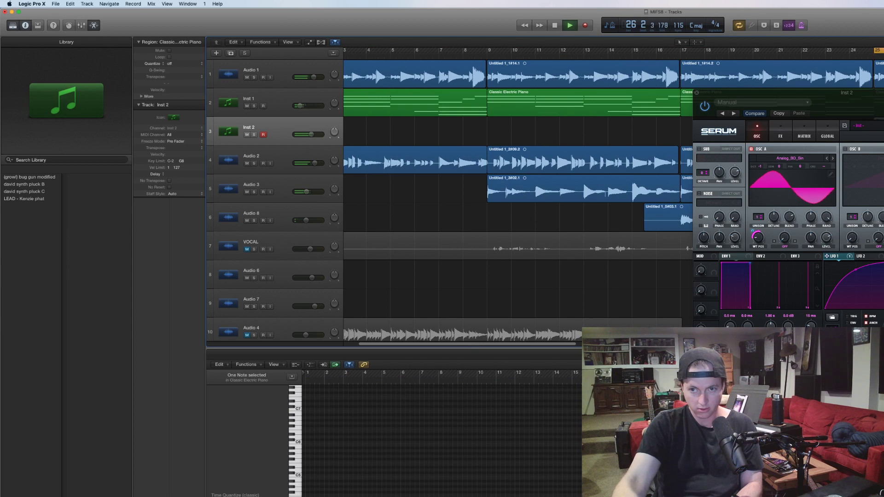
key(space)
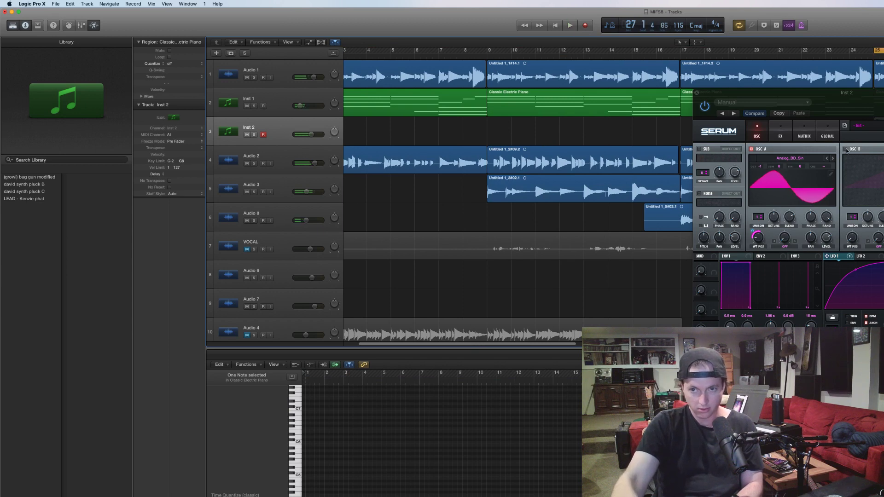
Enable OSC B, set OSC A's warp mode to AM (from B) and adjust the warp amount during playback
click(846, 149)
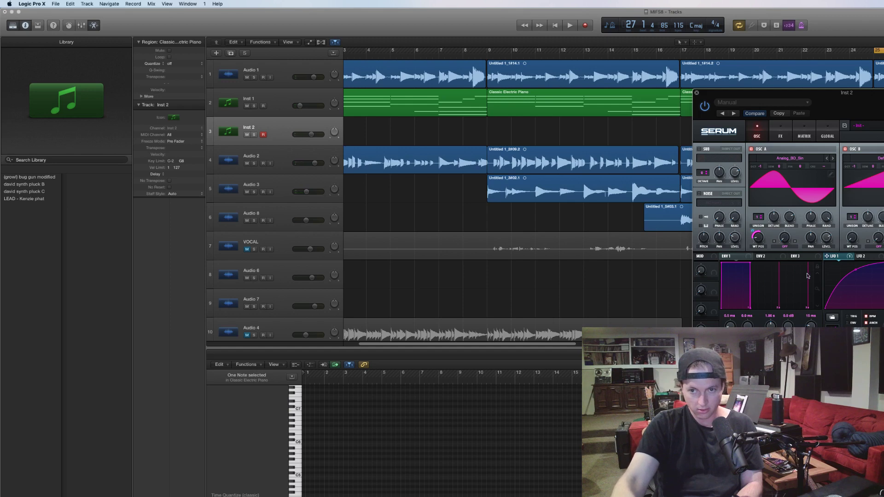
click(778, 249)
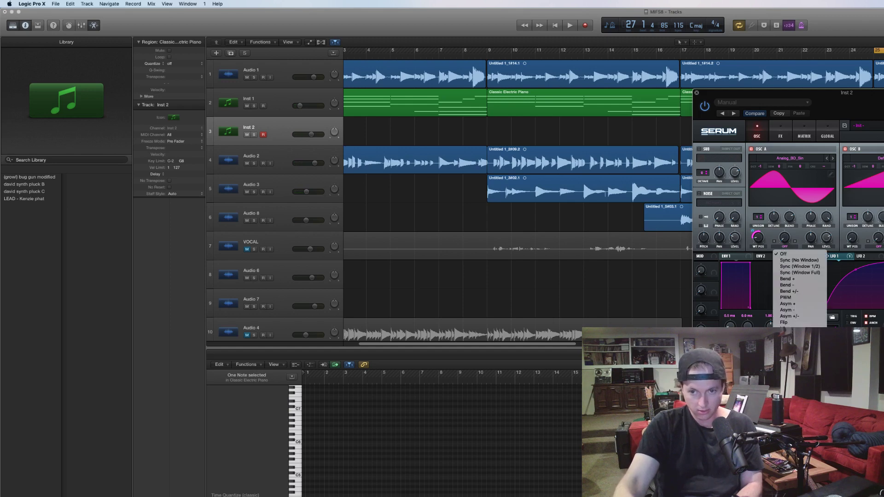
click(792, 372)
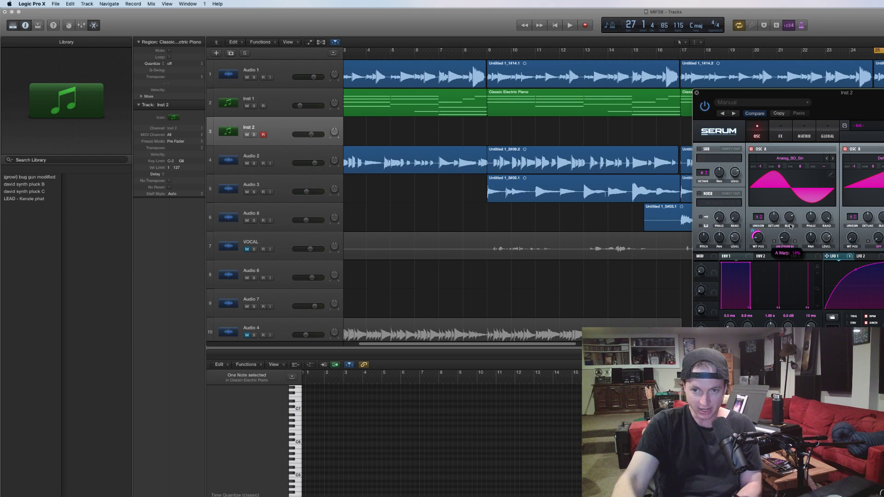
key(space)
drag(783, 242, 785, 238)
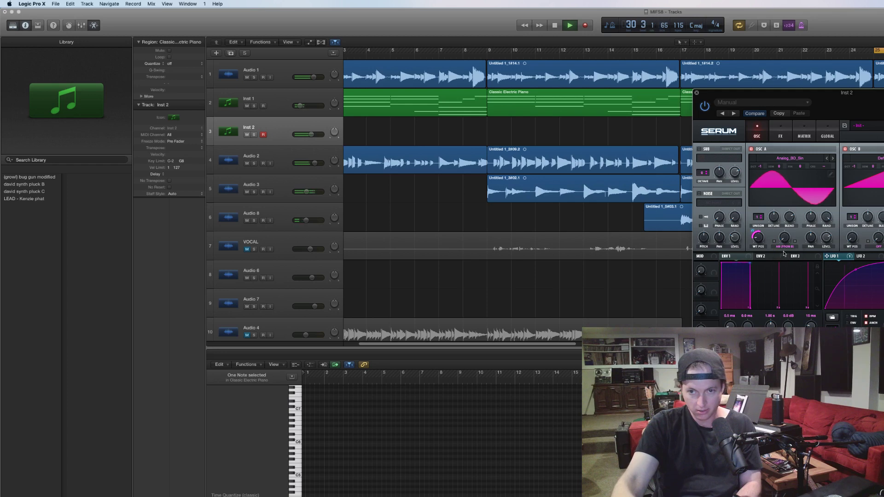
Change OSC A's warp mode to Bend - and modulate its warp amount with LFO 1
click(784, 250)
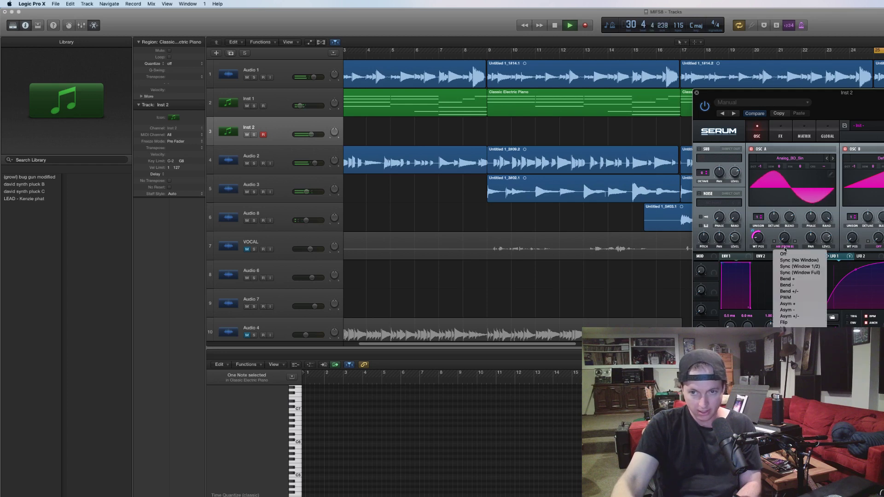
click(791, 283)
drag(831, 256, 777, 258)
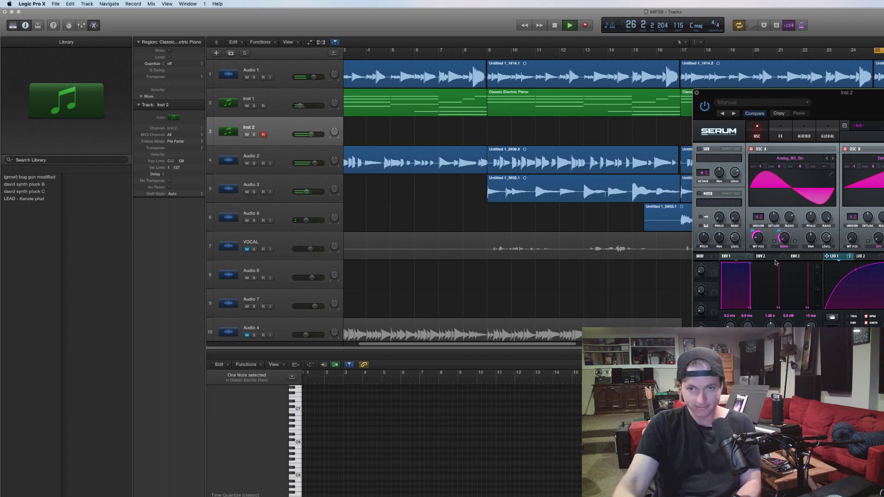
Select LFO 2, audition the sound and inspect the LFO's modulation assignments
click(866, 256)
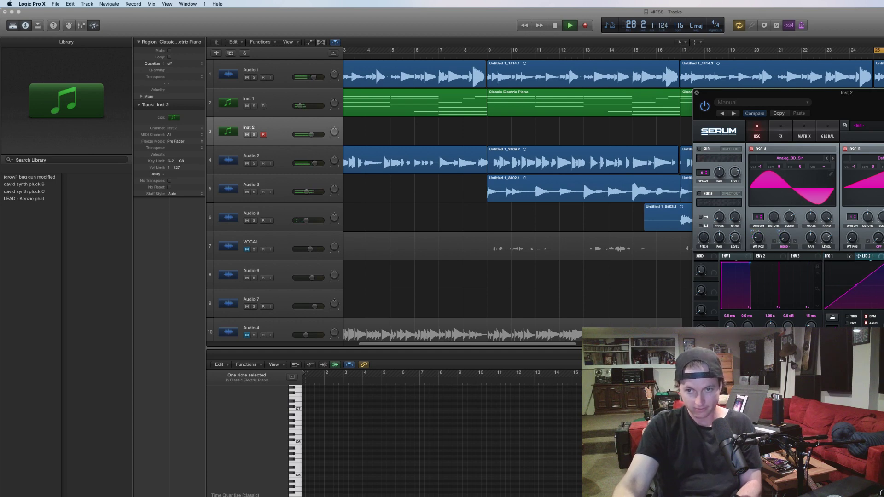
key(space)
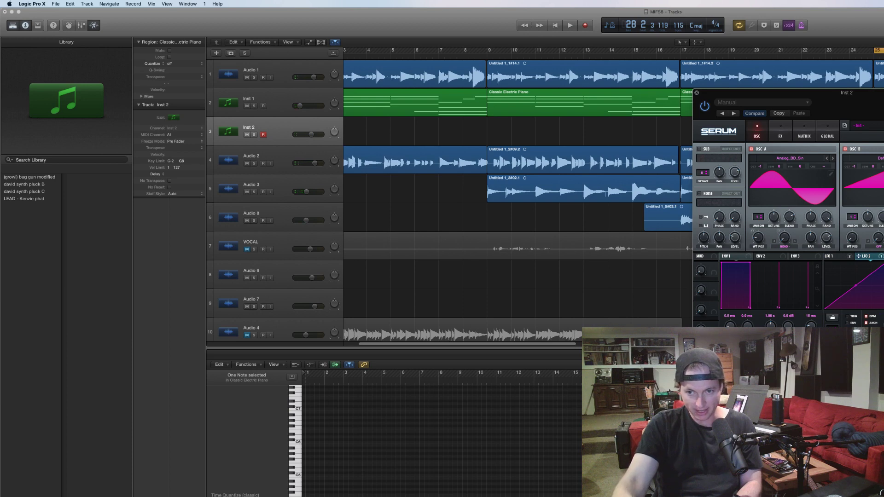
key(space)
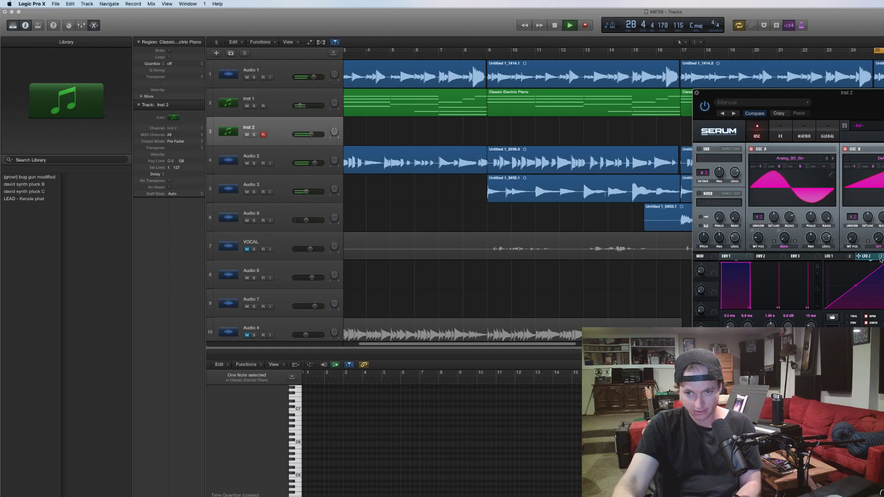
key(space)
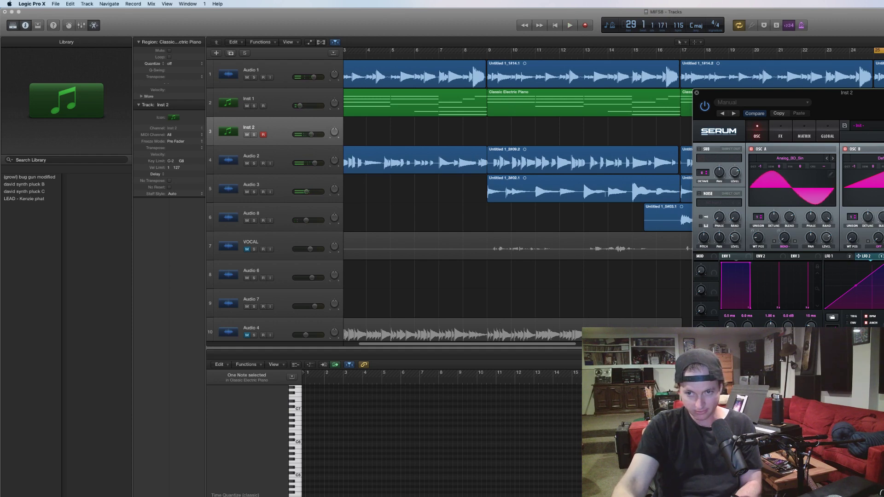
right_click(877, 256)
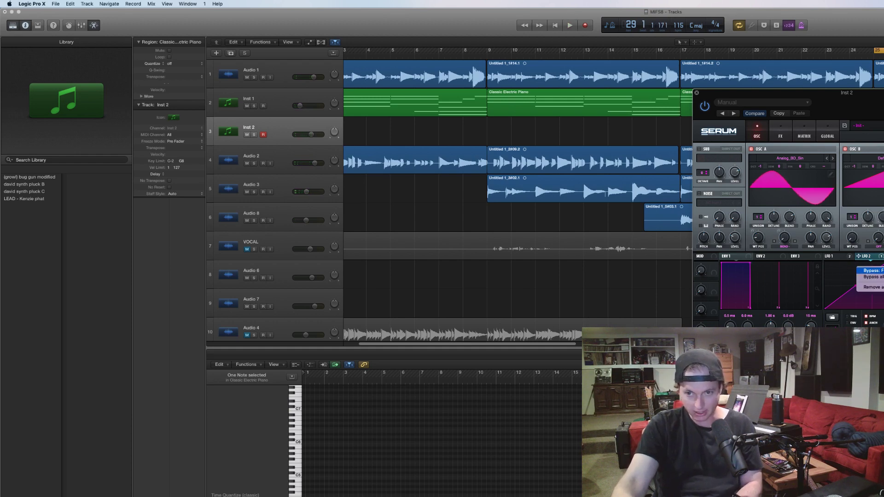
key(Escape)
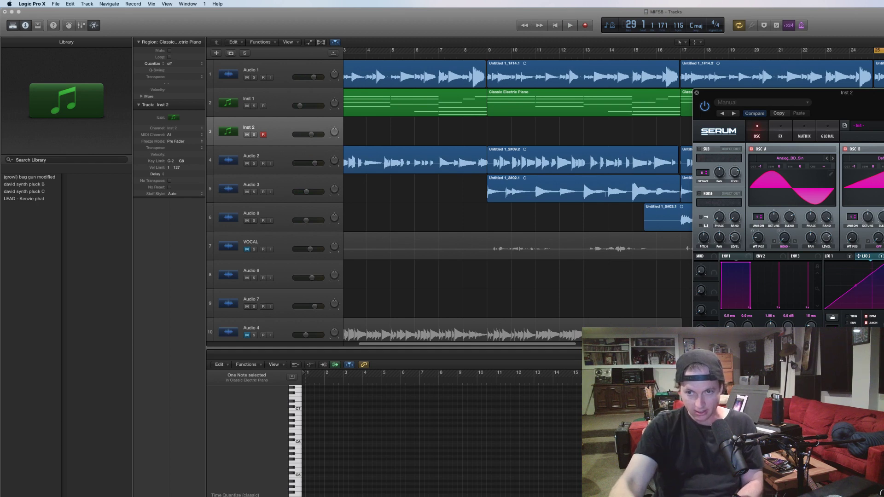
Enable Serum's Compressor effect, adjust its threshold during playback and modulate the threshold with LFO 1
click(780, 133)
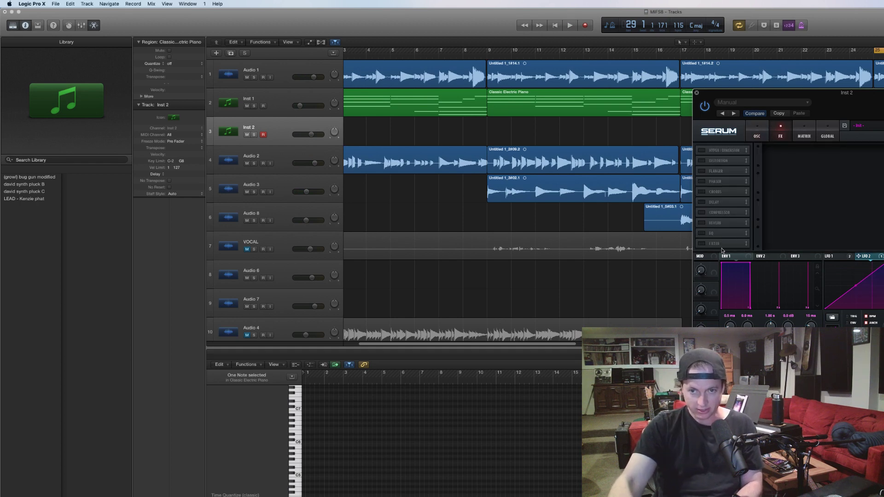
click(702, 213)
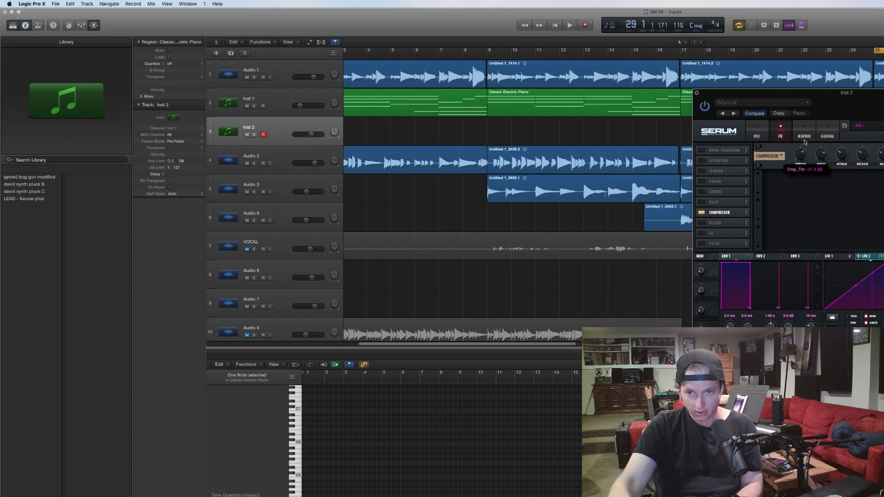
key(space)
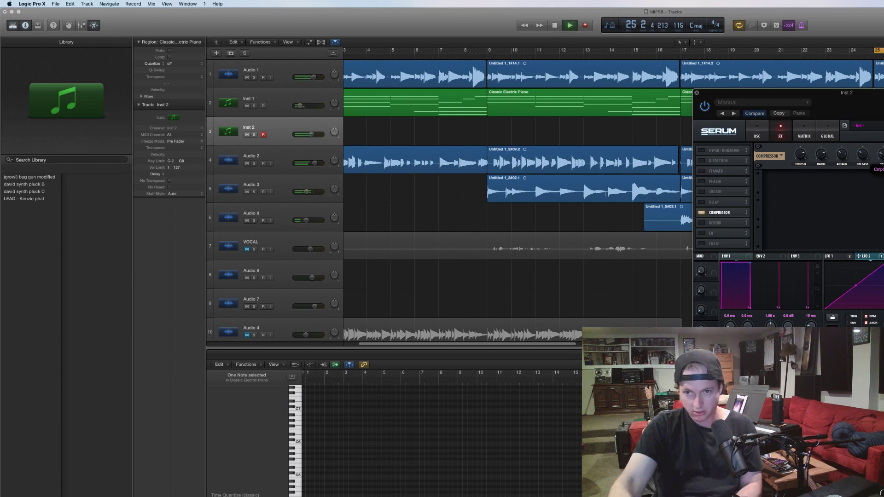
mouse_move(798, 169)
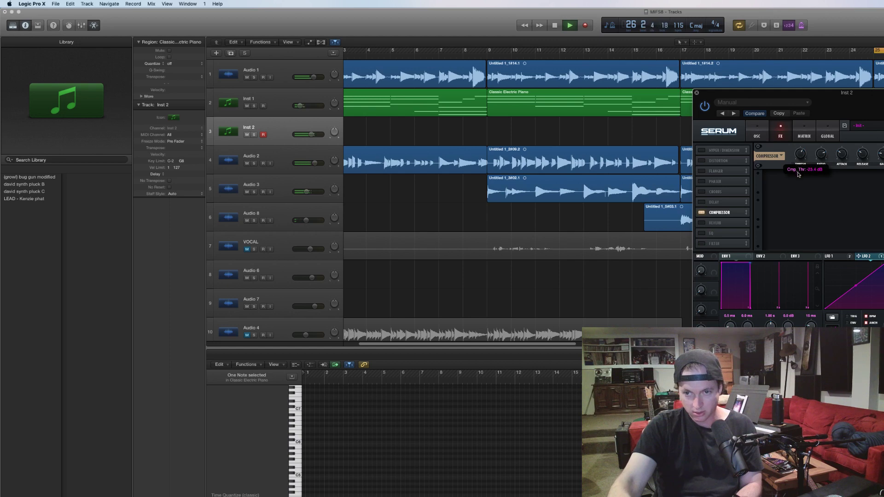
click(847, 257)
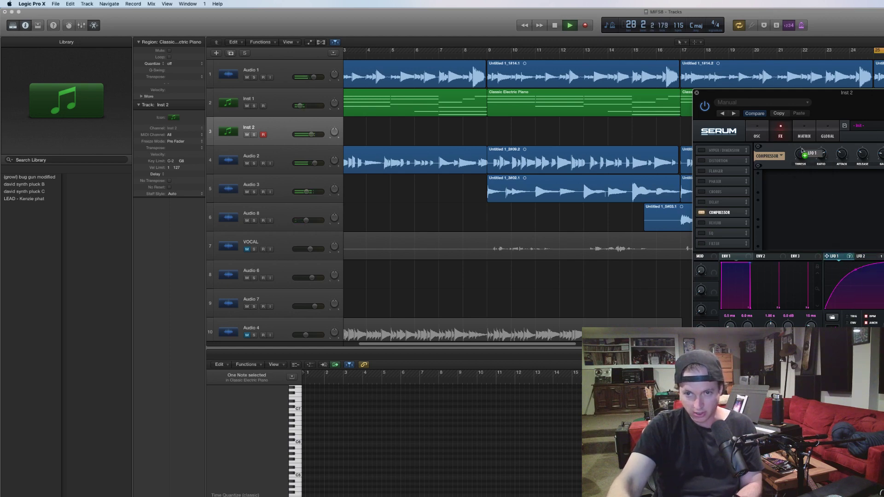
drag(800, 154, 798, 193)
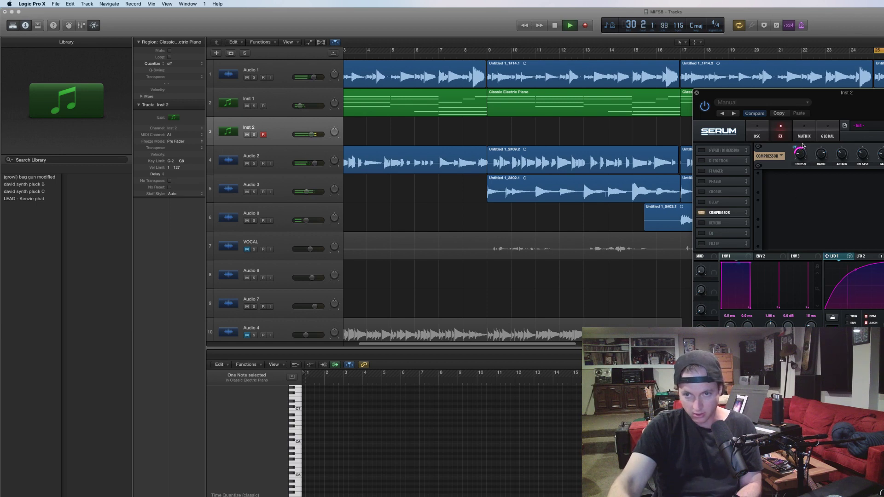
Fine-tune the Serum compressor's threshold during playback, stop the song and close the Serum window
drag(805, 159, 805, 158)
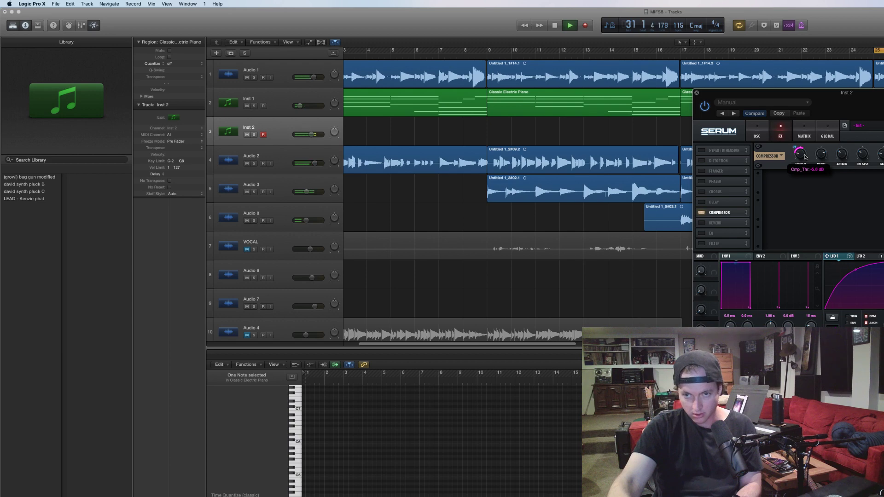
mouse_move(803, 160)
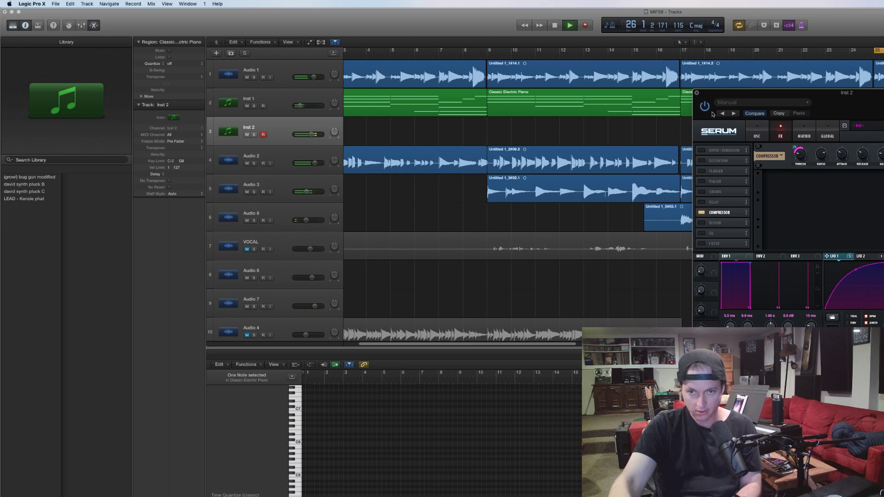
key(space)
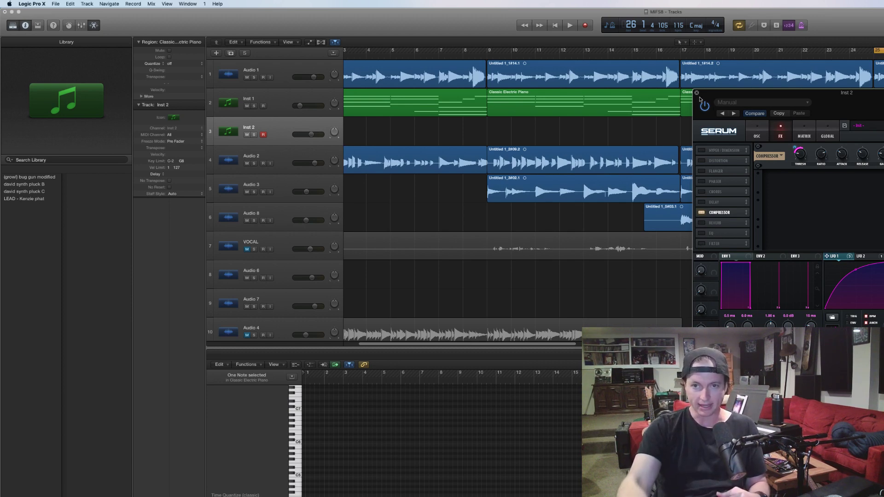
click(697, 93)
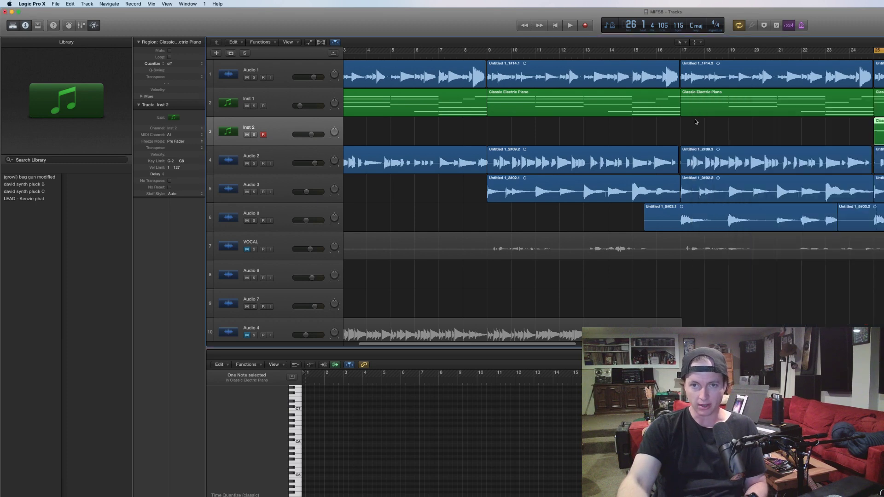
Rename the Inst 2 track as SUB and hide the piano roll editor
double_click(263, 122)
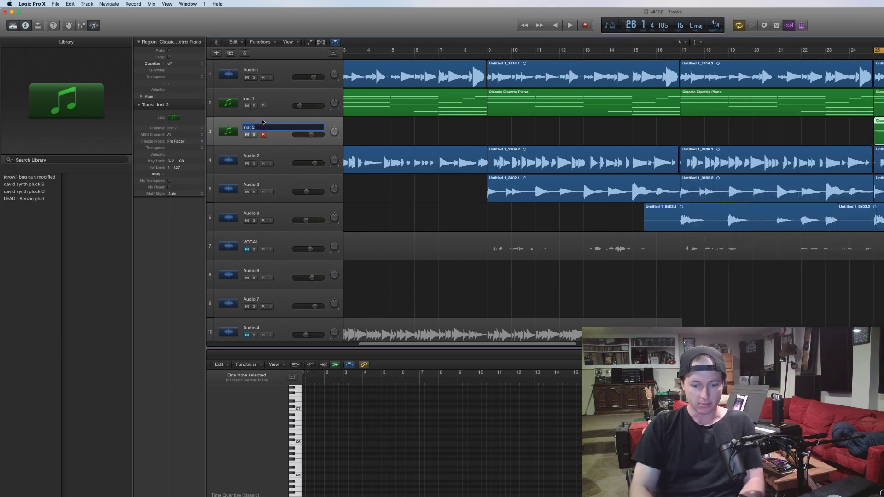
text(SUB)
key(Return)
scroll(331, 171, down, 1)
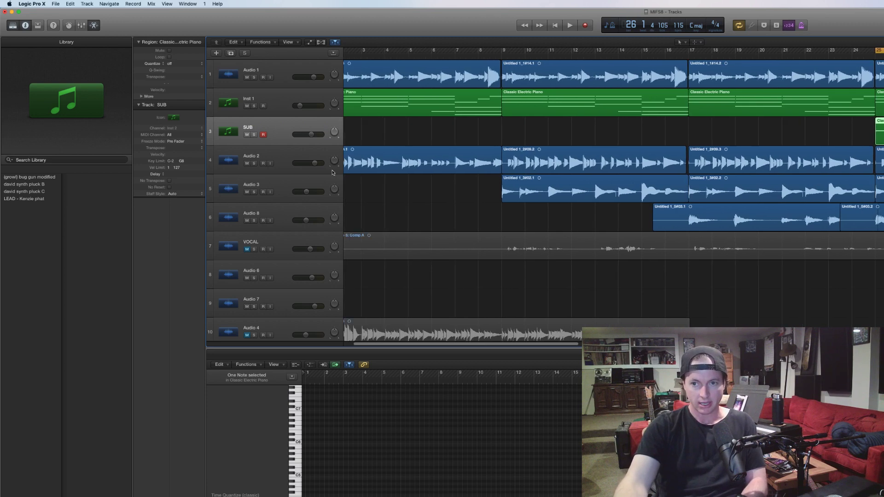
scroll(436, 175, down, 6)
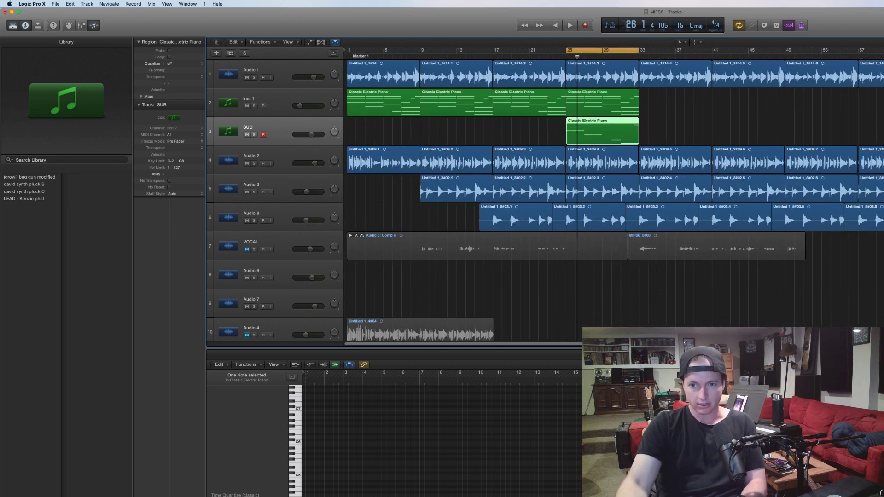
key(e)
click(803, 321)
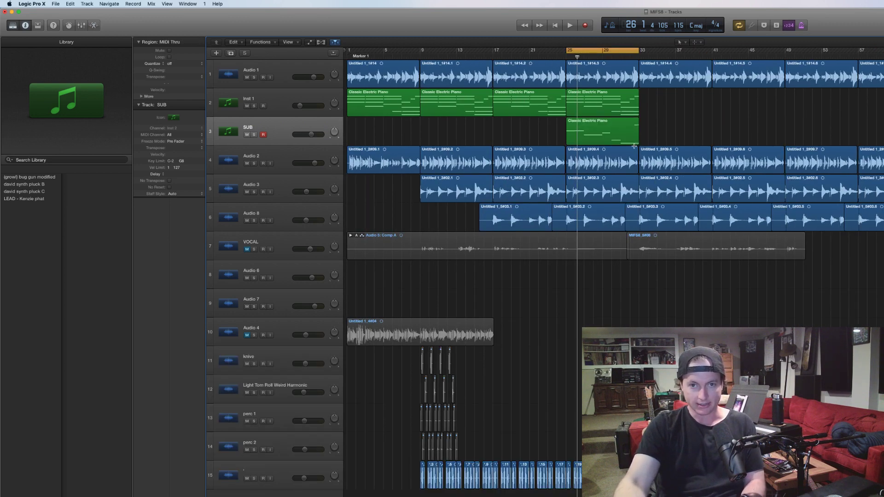
Try to play the song with the cycle range extended back to bar 1 and the VOCAL track unmuted
drag(568, 50, 349, 50)
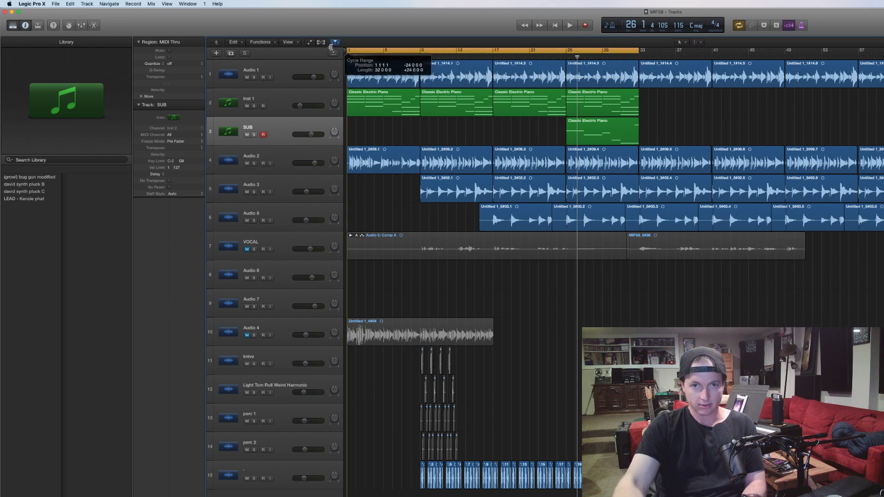
key(space)
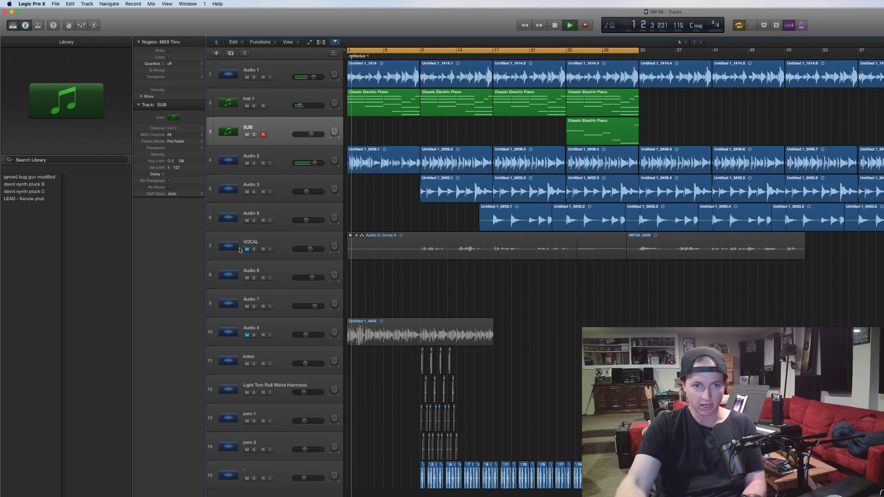
click(265, 244)
key(space)
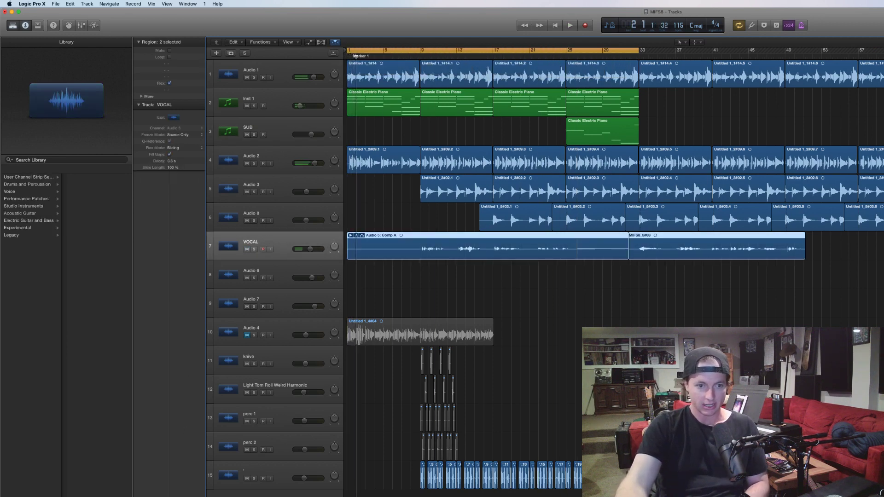
Reopen Logic Pro X with the song project after its unexpected quit
key(super+h)
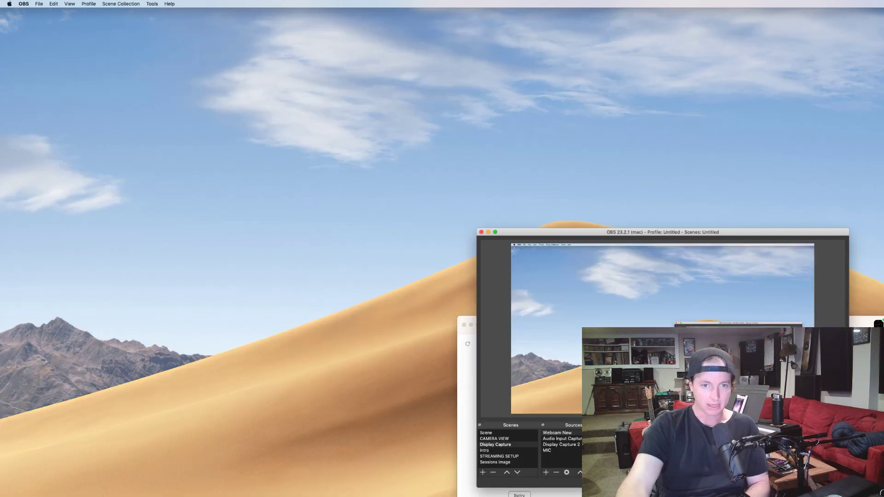
key(super+Tab)
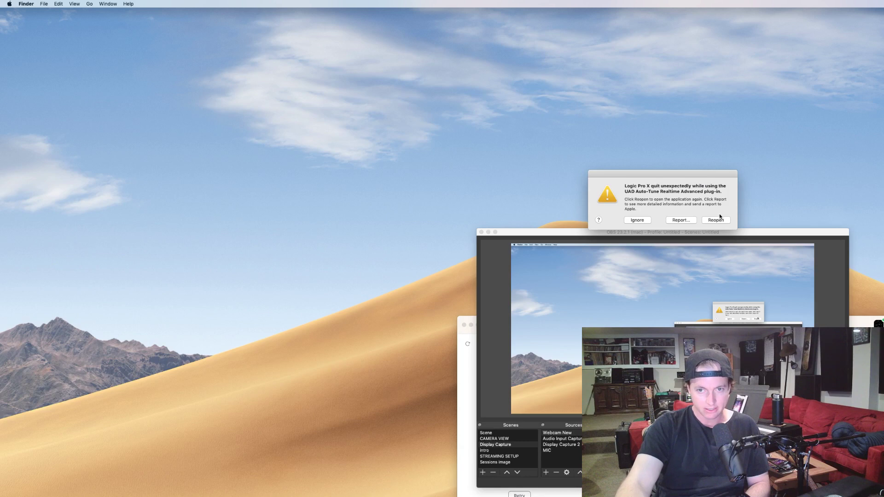
click(717, 220)
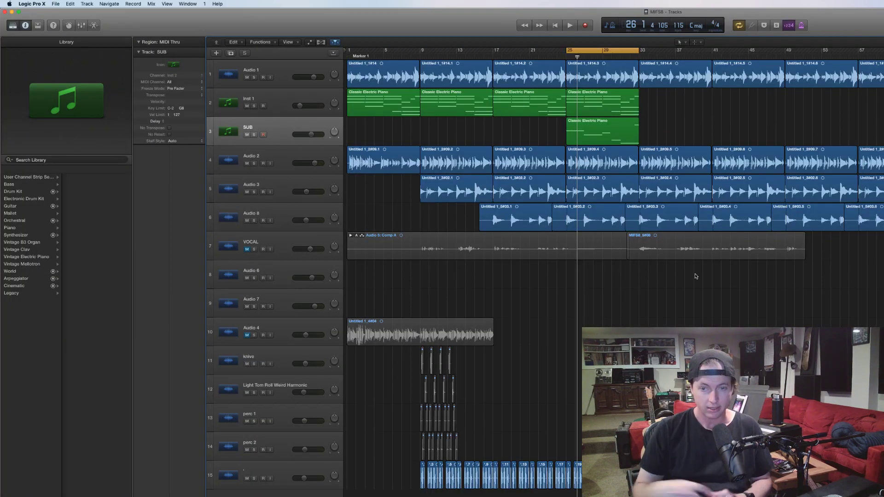
Unmute the VOCAL track and show its Auto-Tune Realtime Advanced plug-in
click(289, 245)
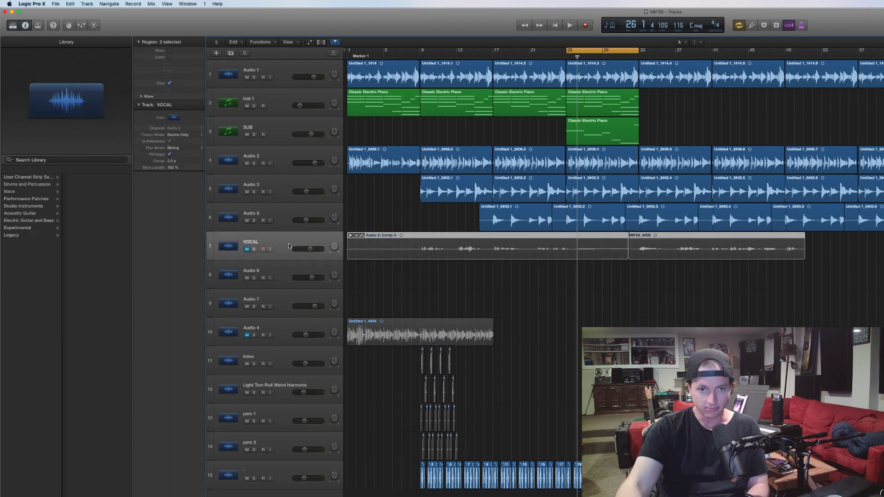
click(246, 249)
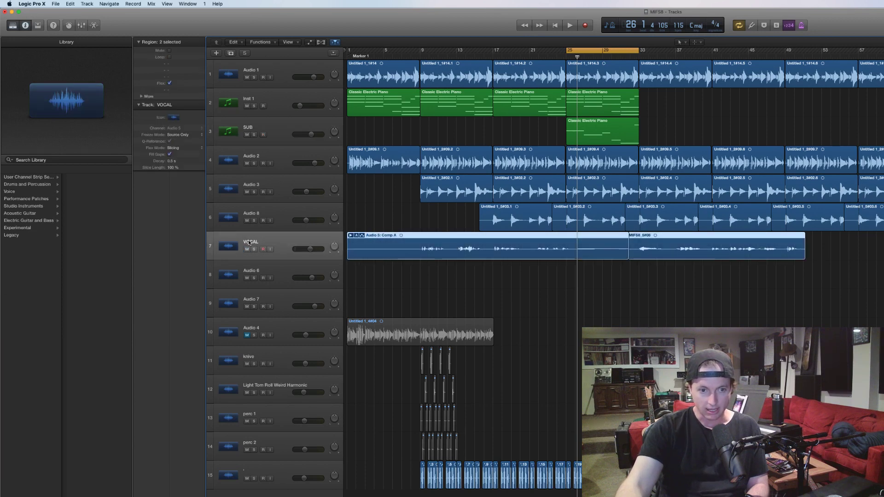
click(265, 249)
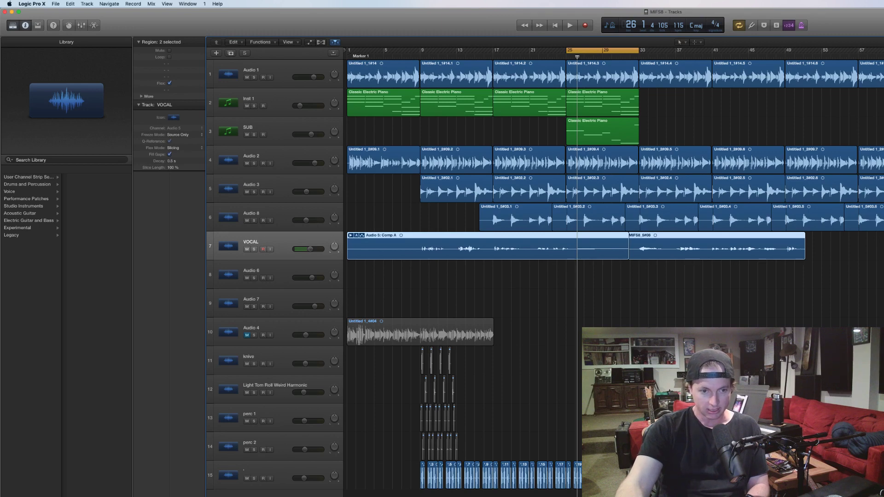
key(v)
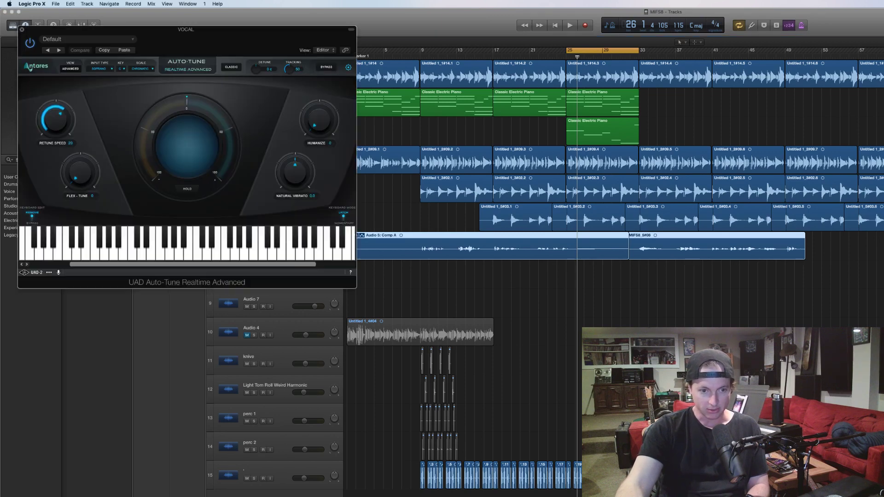
Set Auto-Tune's key to E, input type to Alto/Tenor and scale to Major, and close the plug-in
click(122, 69)
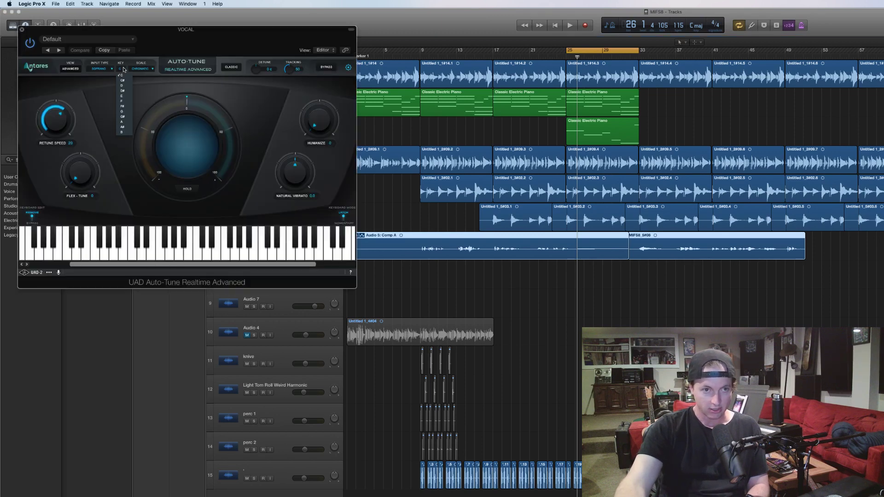
click(122, 96)
click(109, 69)
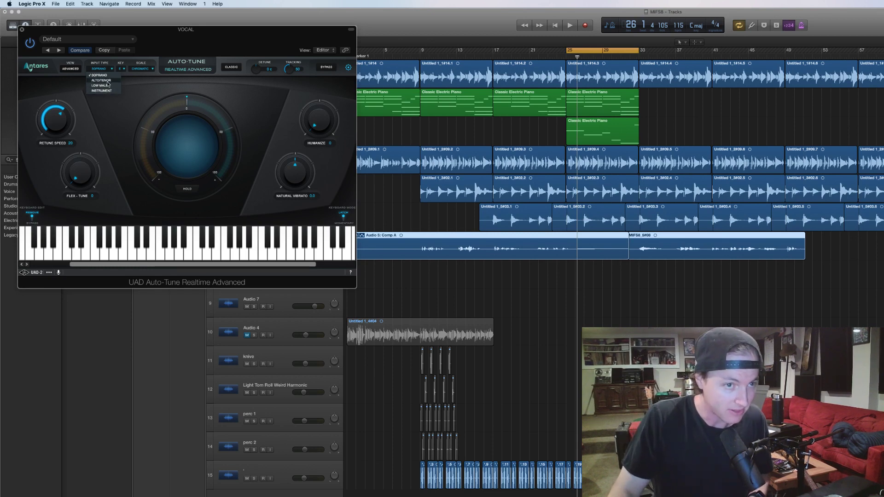
click(108, 81)
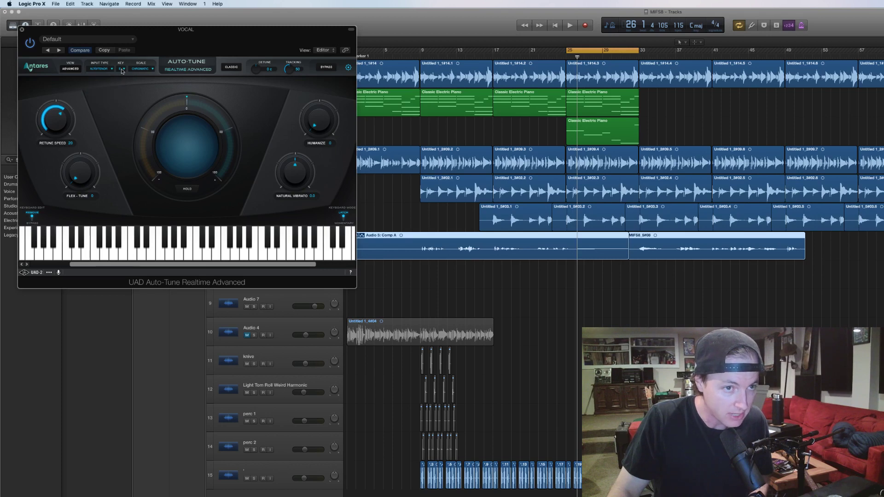
click(145, 70)
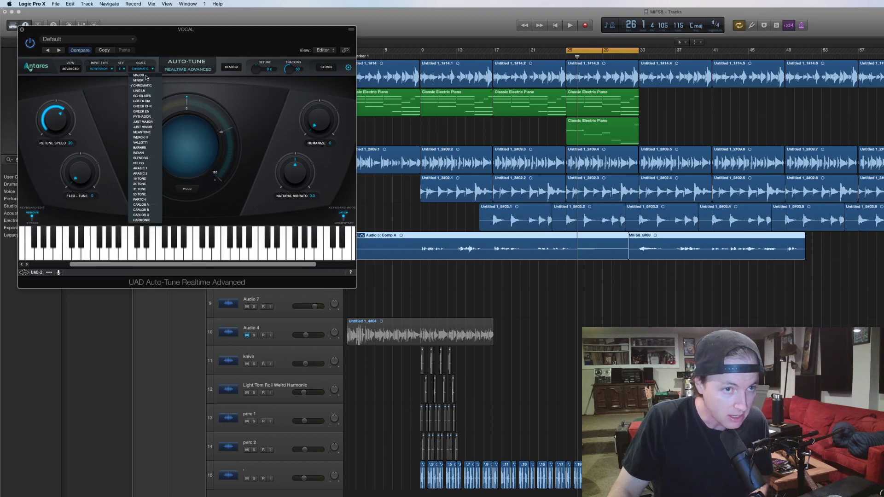
click(141, 77)
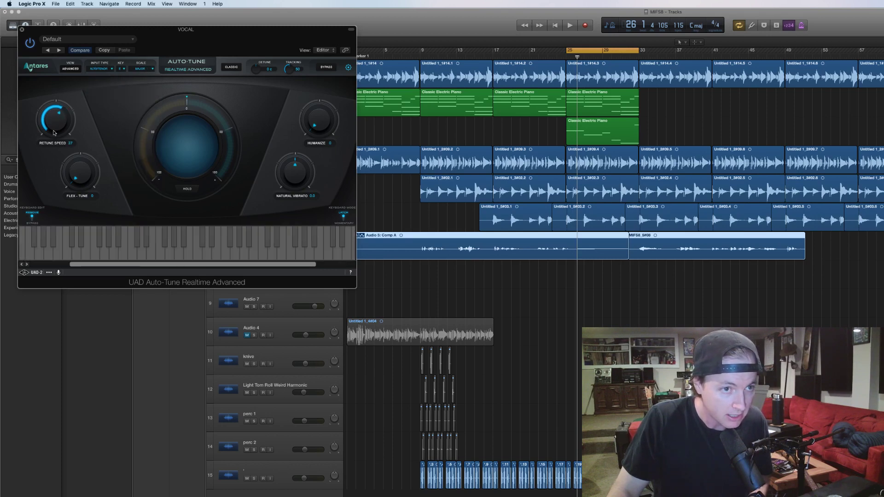
click(22, 30)
Select both regions on the VOCAL track and bounce them in place to a new track
click(403, 283)
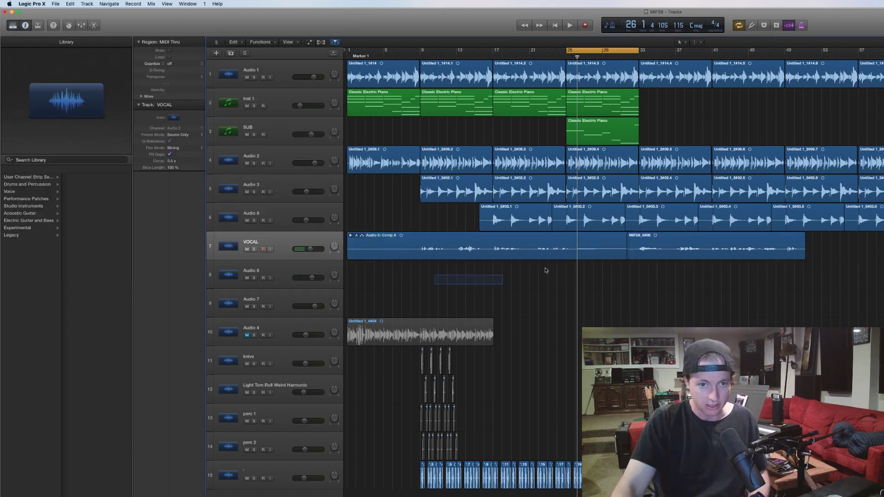
drag(545, 270, 653, 256)
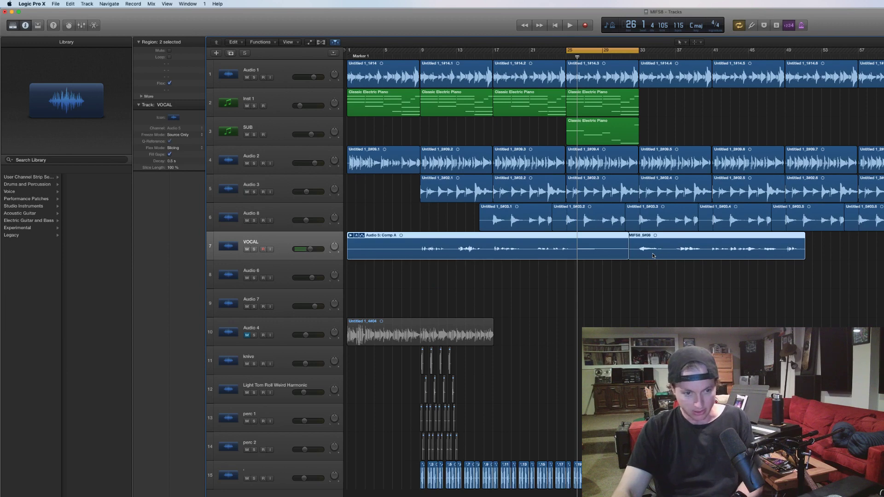
key(ctrl+b)
key(Return)
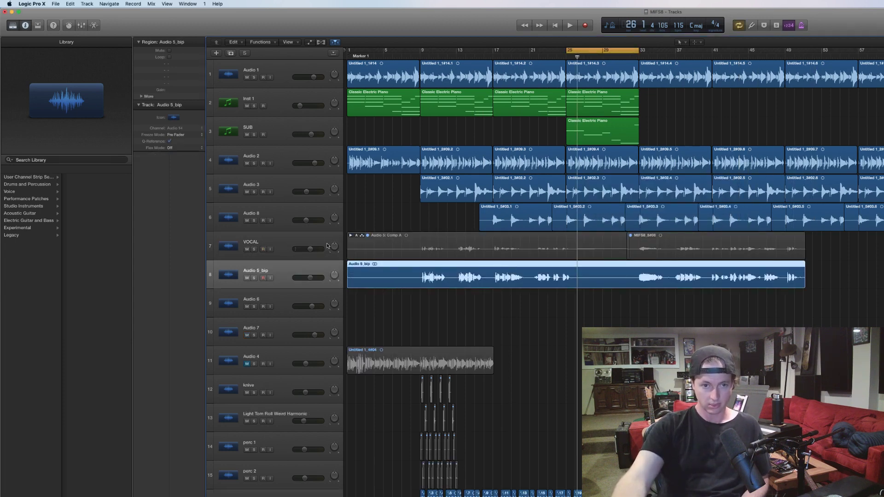
Select the VOCAL track, clear the region selection and enable Low Latency Mode
click(290, 238)
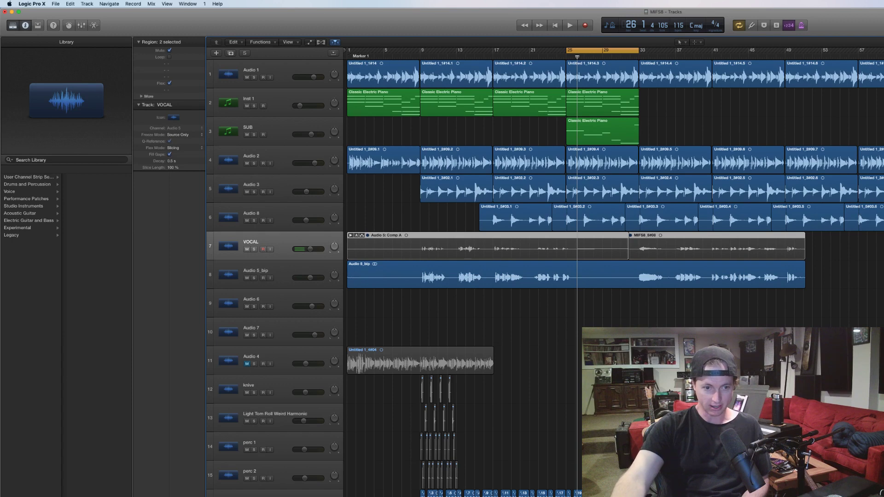
click(553, 466)
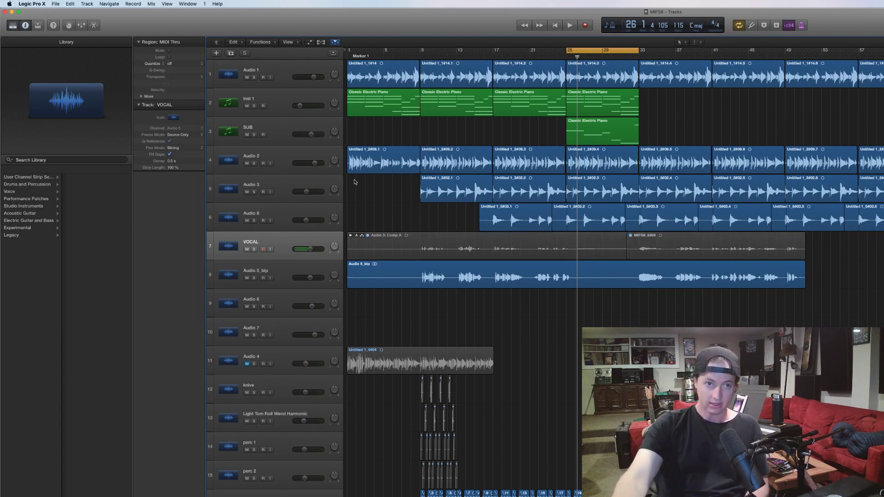
click(133, 3)
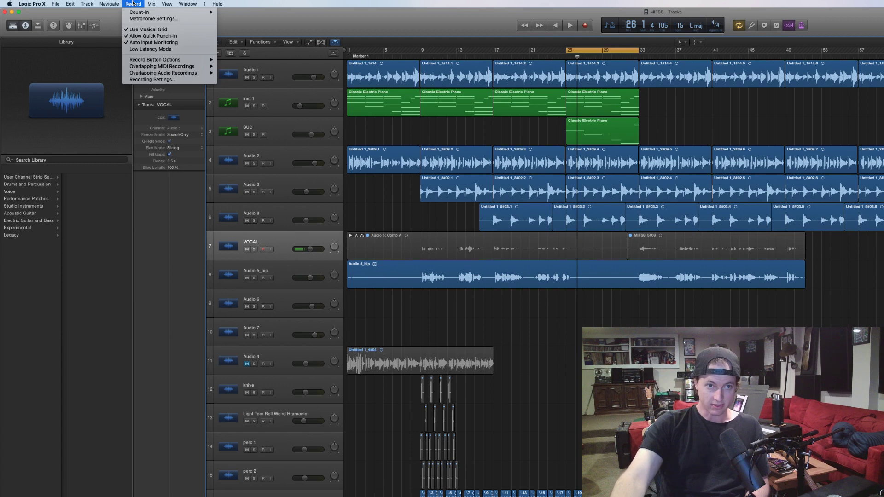
click(149, 49)
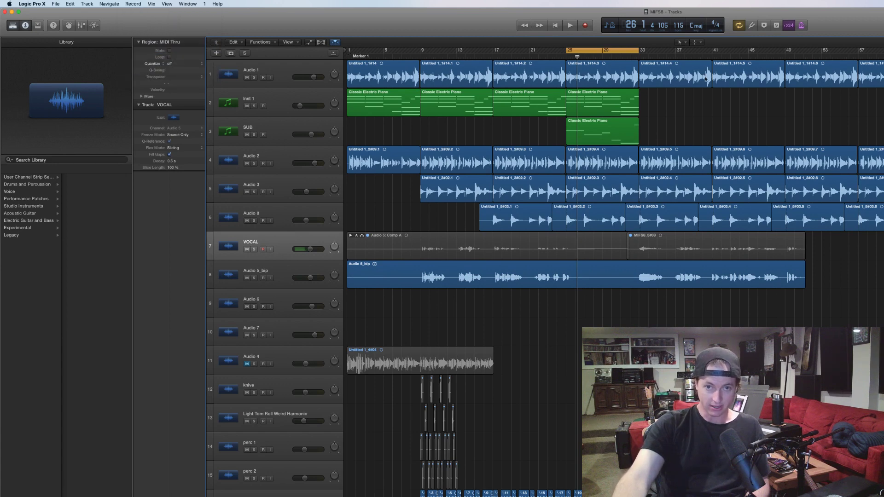
Turn off the cycle range and play the song from the beginning
click(577, 50)
key(Return)
key(space)
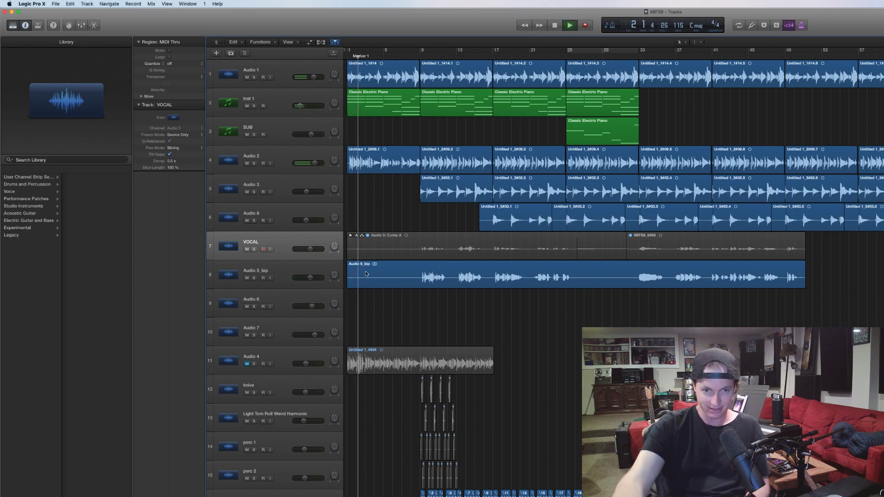
Lower the volume of the bounced vocal track slightly during playback, switching briefly to OBS and back
click(303, 269)
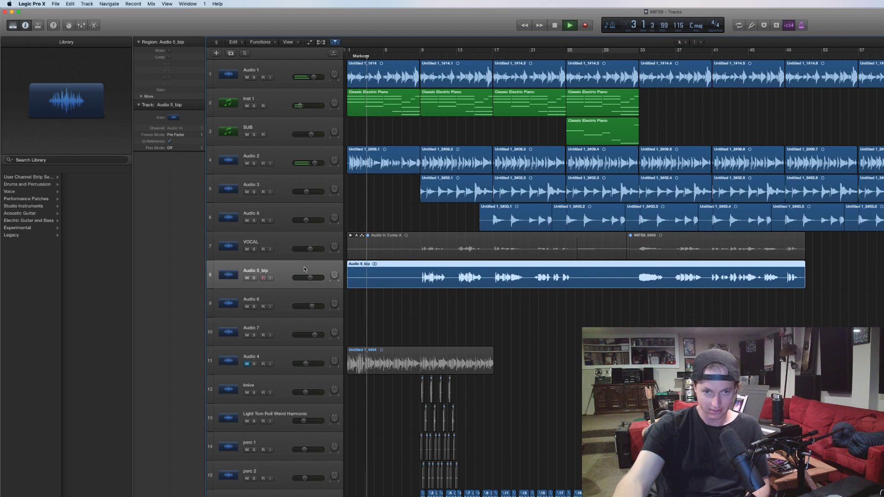
drag(311, 278, 302, 279)
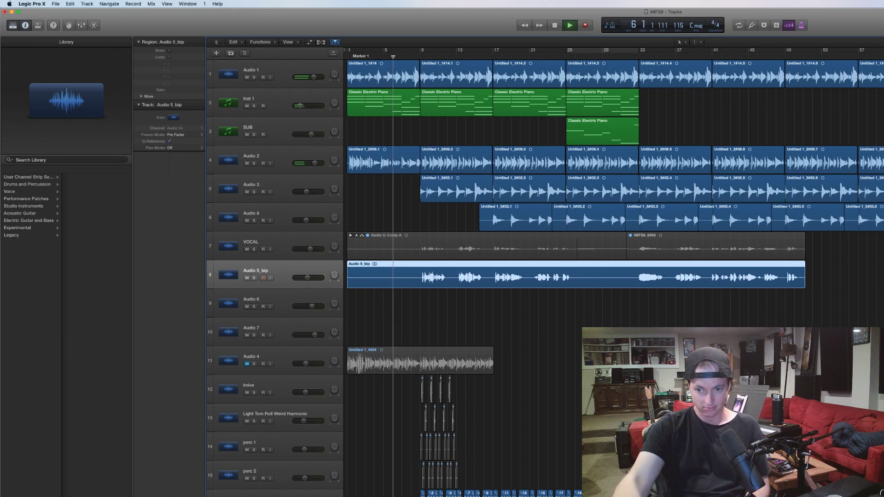
key(super+Tab)
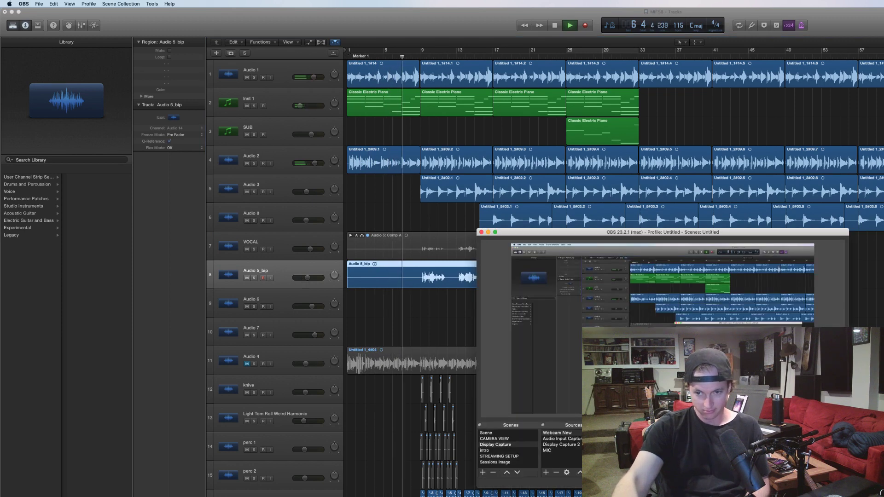
key(super+Tab)
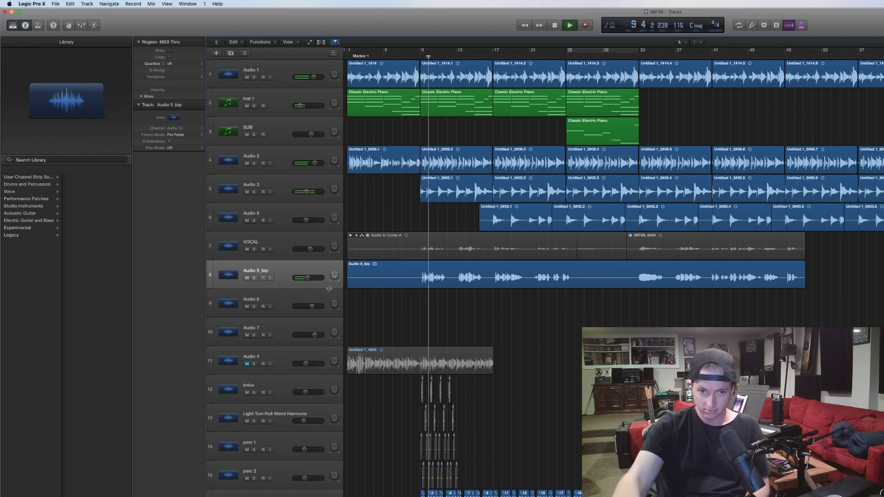
Raise the volume of the bounced Audio 5_bip track slightly during playback and clear the region selection
drag(308, 278, 313, 277)
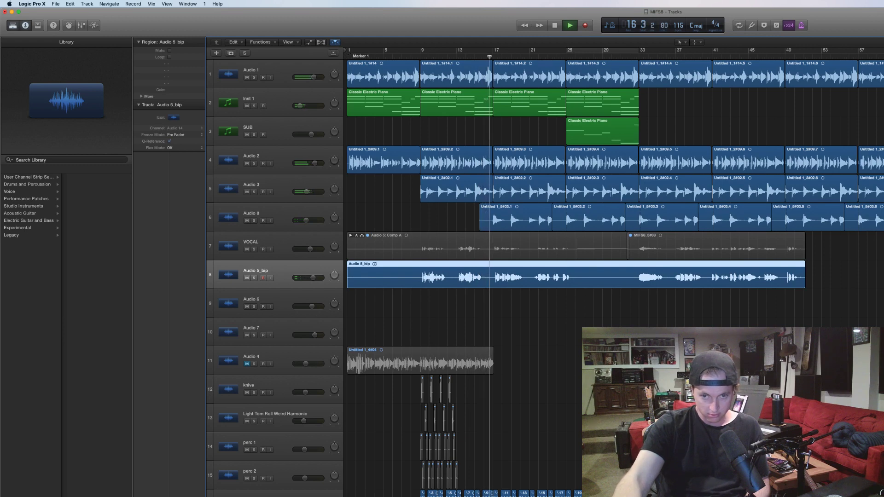
shift+click(628, 277)
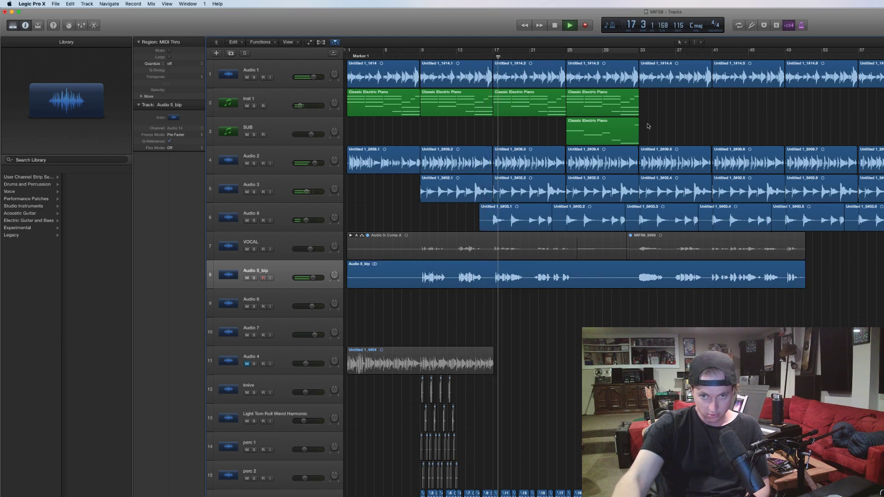
Loop the electric piano and SUB regions that start at bar 25, and lower the SUB track's volume slightly
drag(652, 134, 638, 95)
key(l)
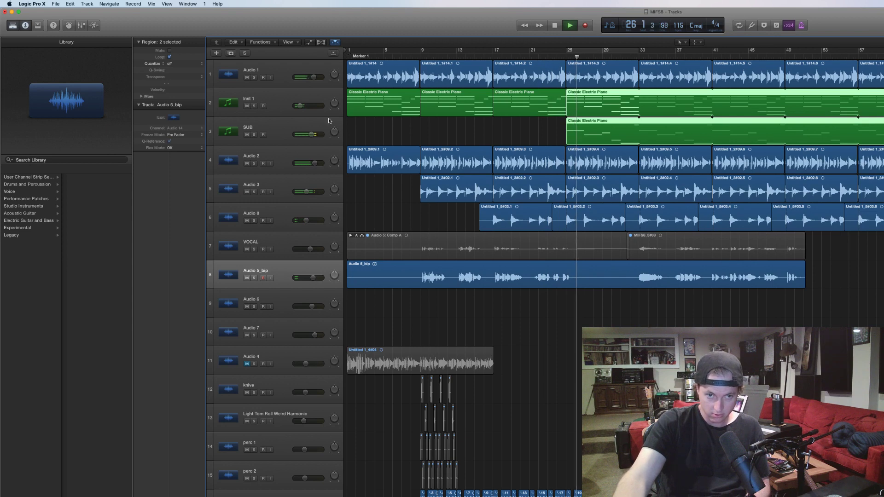
drag(310, 134, 304, 134)
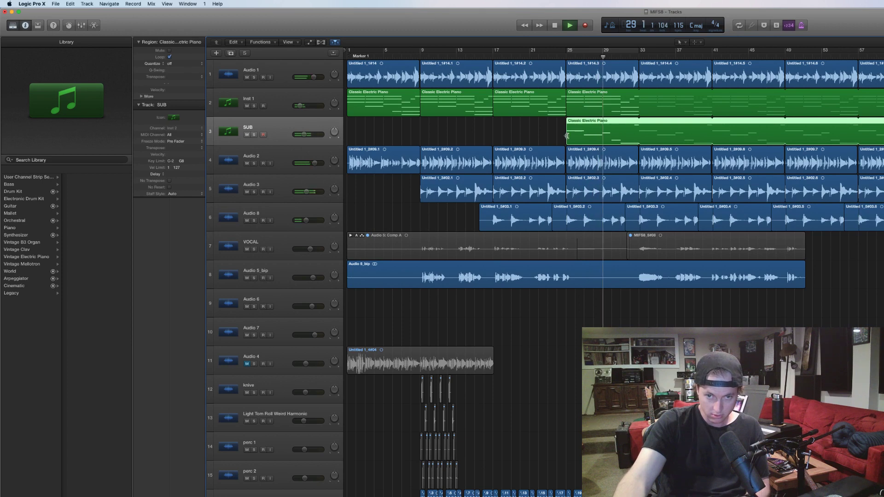
Add a Channel EQ high cut to the SUB track and tune it by ear from bar 25 to about 83 Hz
key(space)
click(590, 131)
double_click(590, 132)
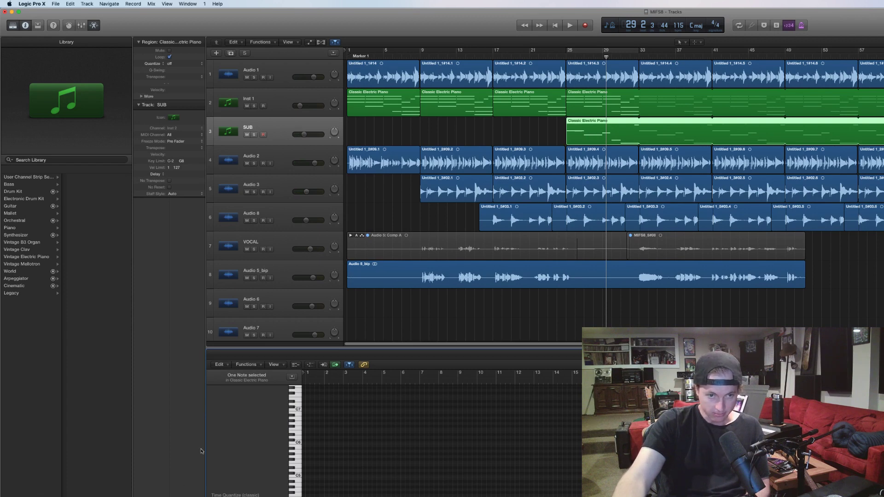
key(e)
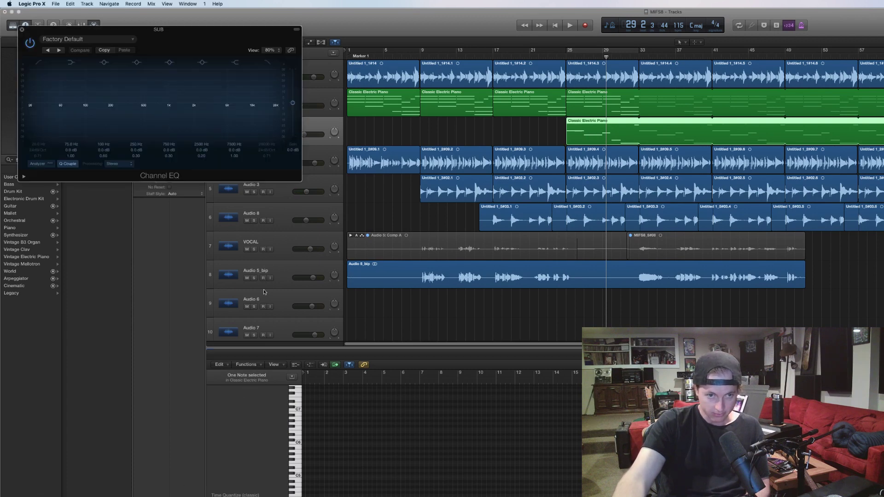
click(270, 62)
drag(268, 145, 269, 183)
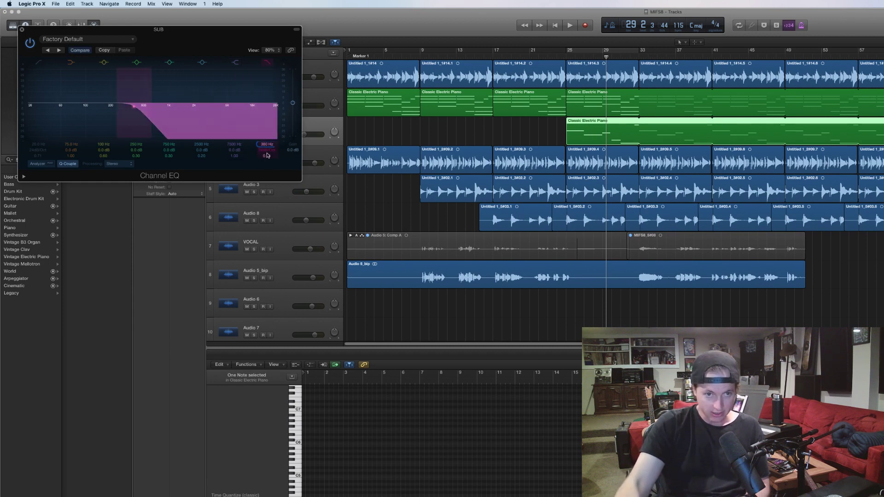
drag(268, 145, 268, 157)
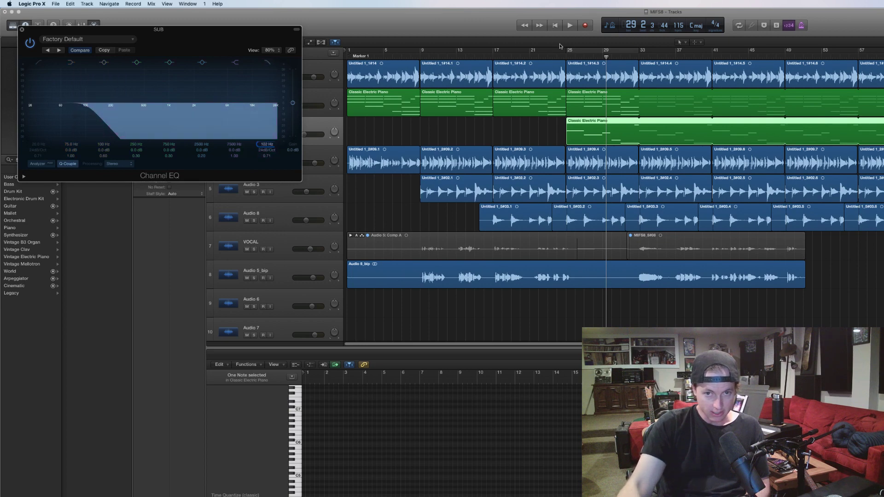
click(564, 58)
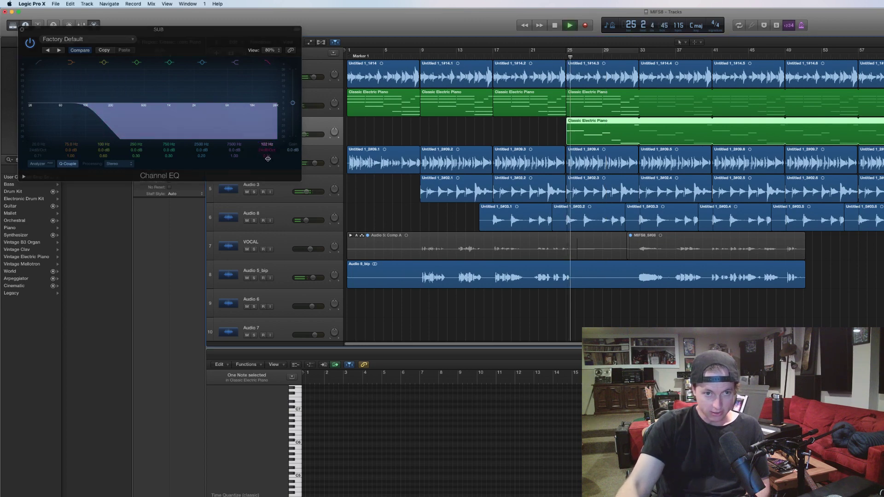
drag(267, 145, 267, 152)
key(space)
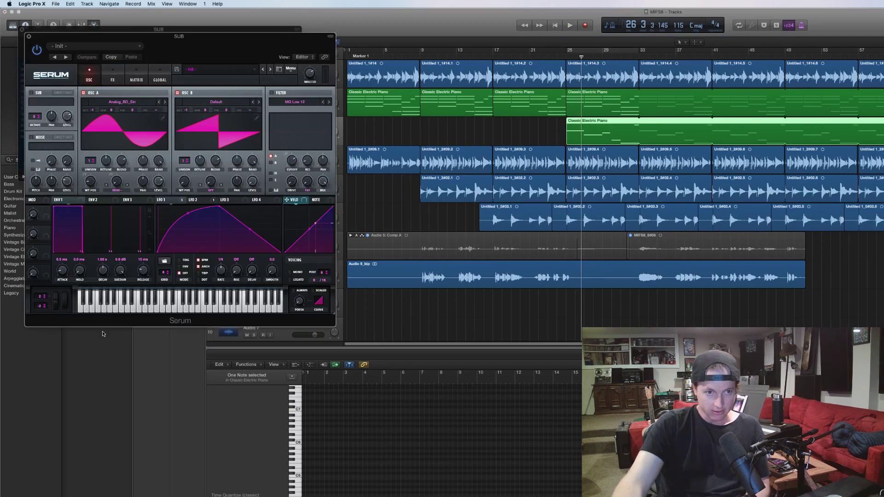
Enable Serum's sub oscillator on the SUB track, lower its octave while auditioning from bar 25, and close both plug-in windows
right_click(32, 92)
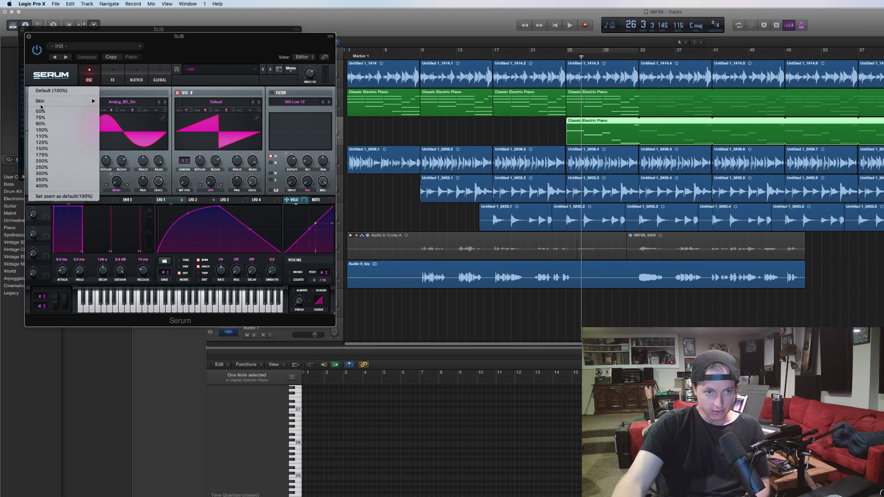
click(32, 81)
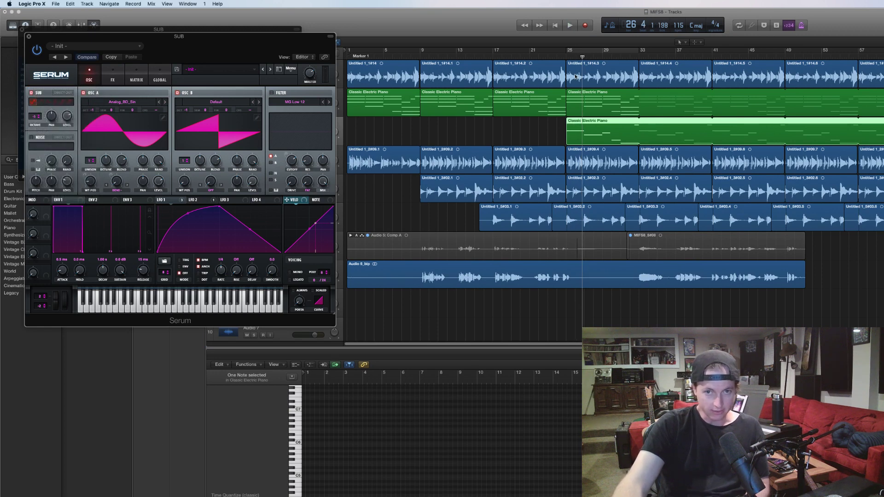
double_click(566, 57)
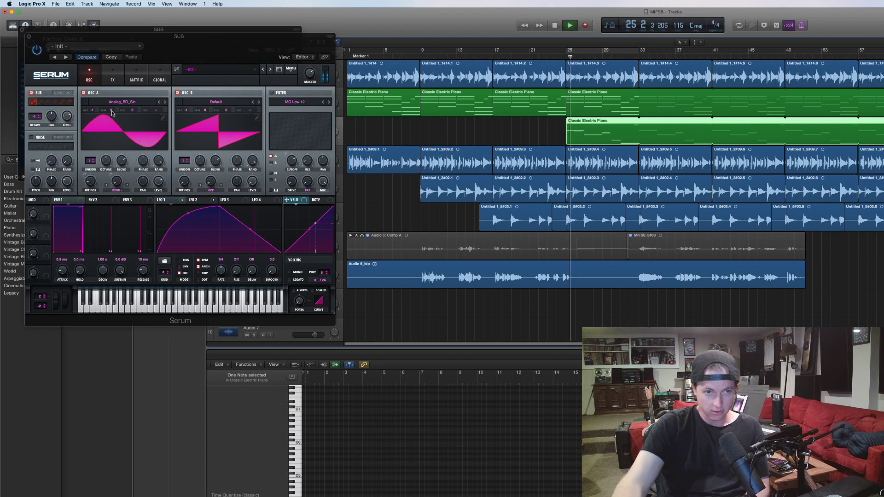
click(39, 117)
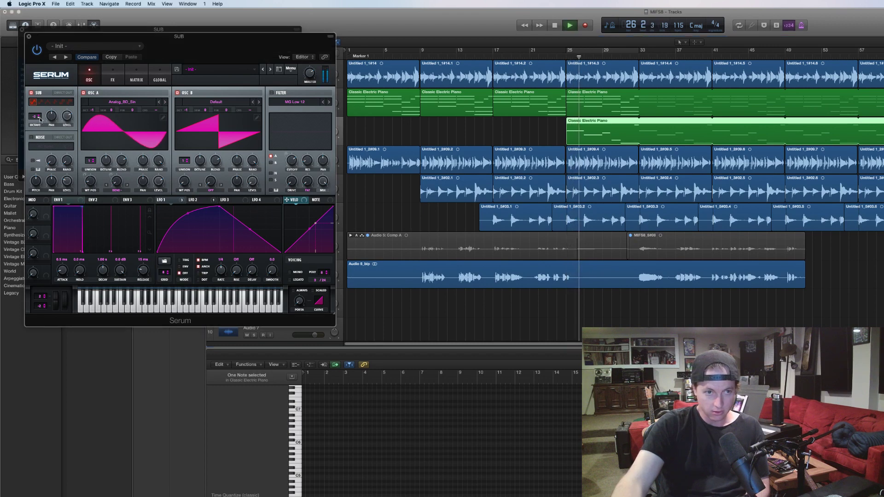
click(28, 37)
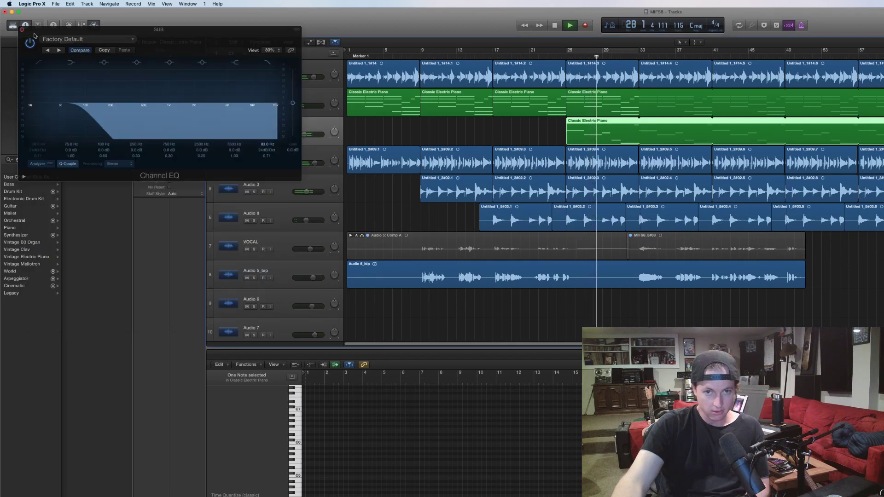
click(22, 29)
key(space)
click(468, 130)
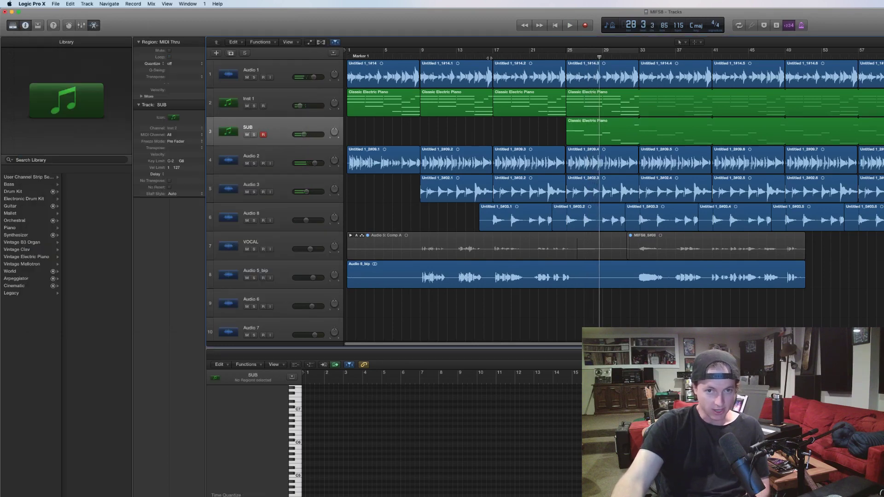
Play from bar 17 and draw Inst 1 volume automation rising from -30.0 dB to -15.5 dB at bar 25
click(490, 57)
key(space)
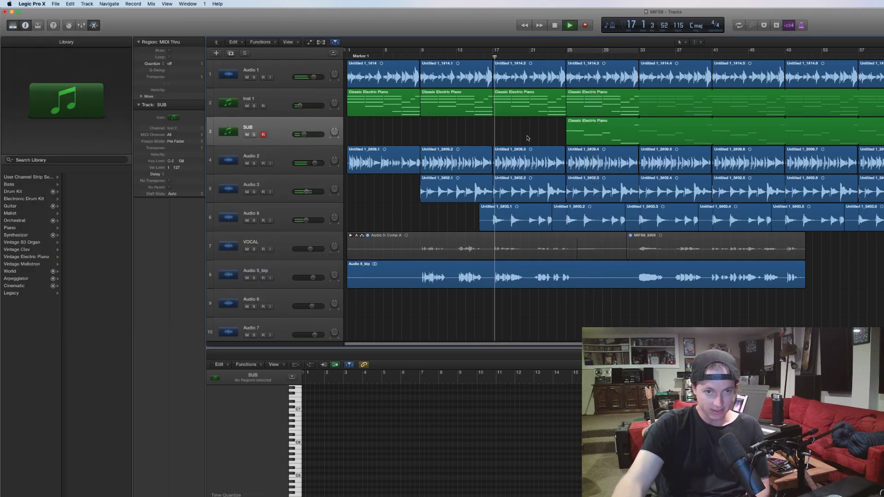
click(309, 136)
drag(299, 106, 299, 106)
key(a)
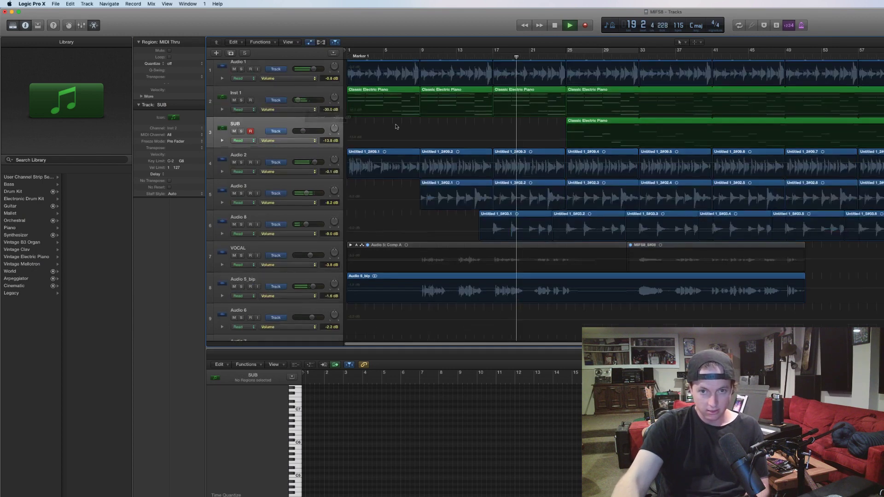
click(476, 111)
drag(597, 113, 597, 108)
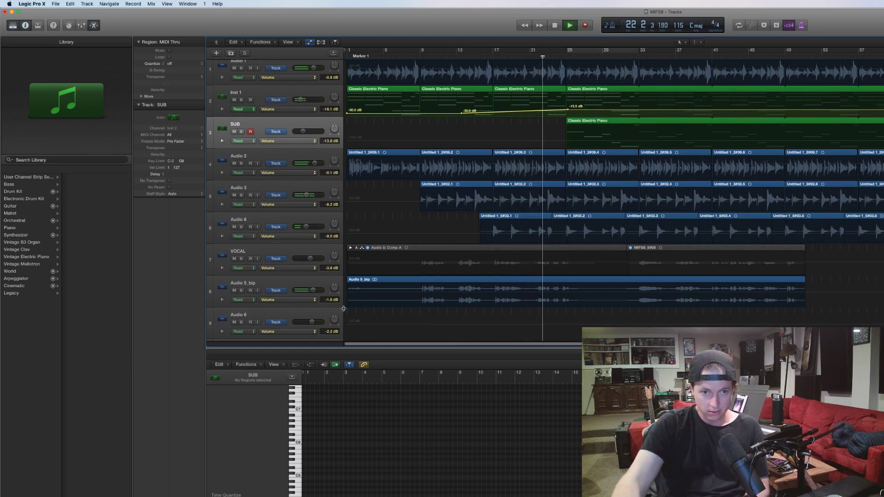
Raise the Audio 5_bip volume to +1.0 dB and hide the automation and editor views
click(315, 284)
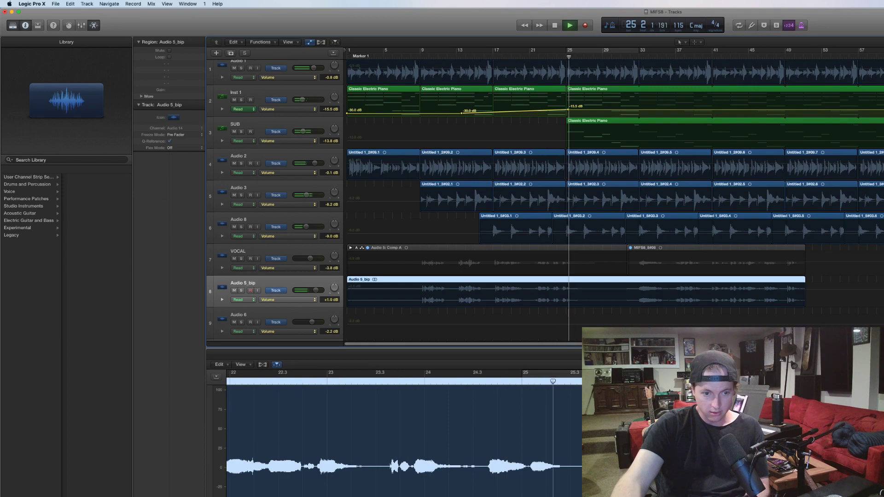
key(a)
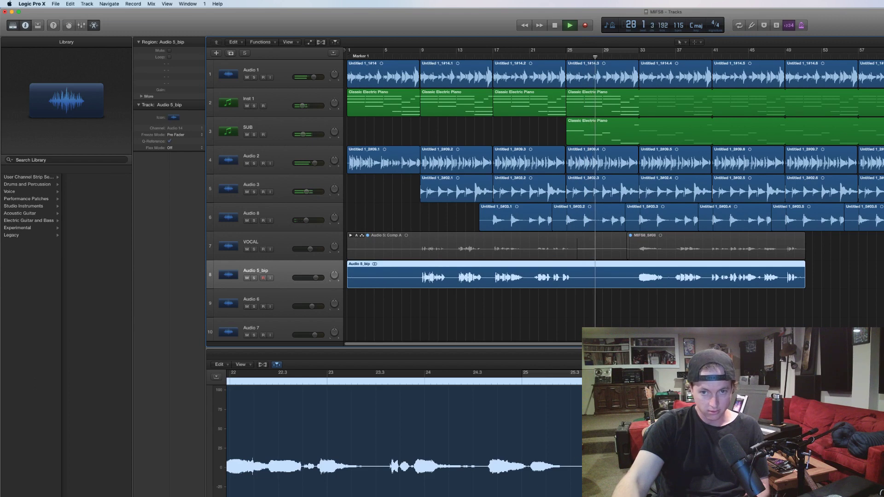
key(e)
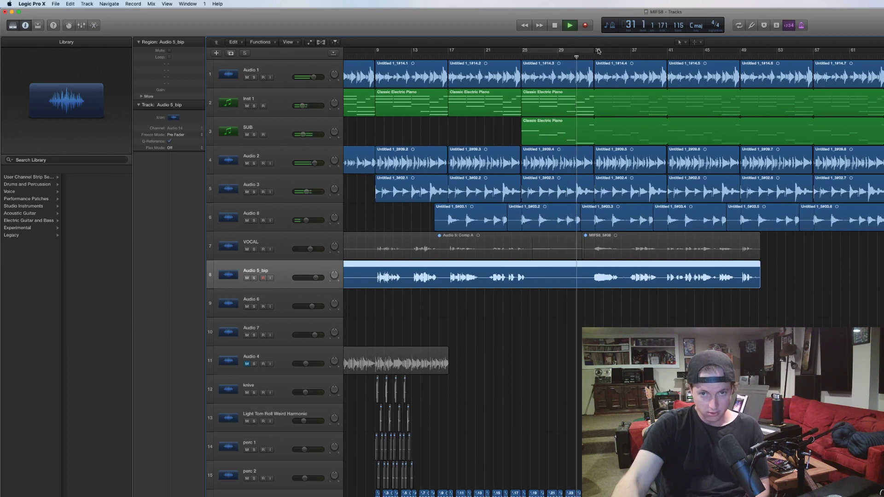
Set a cycle range from bar 33 to bar 49, stop playback, and leave no regions selected
drag(597, 51, 739, 66)
key(super+Right)
key(super+Right)
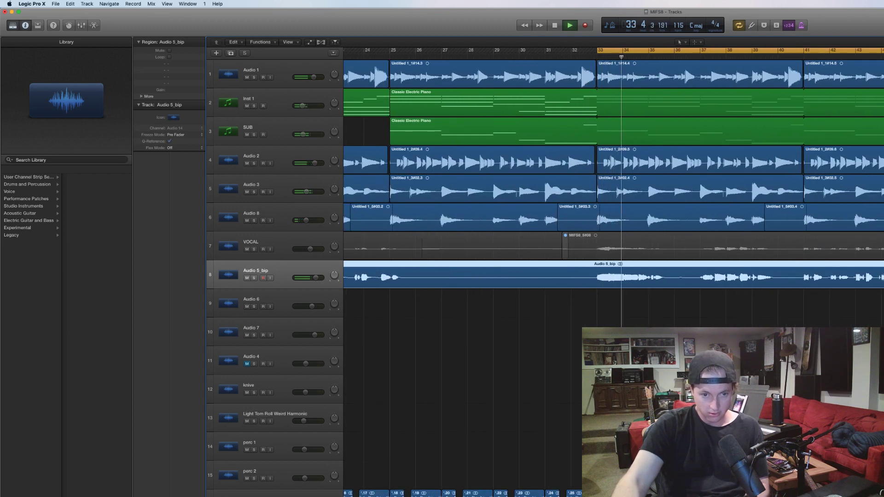
key(super+a)
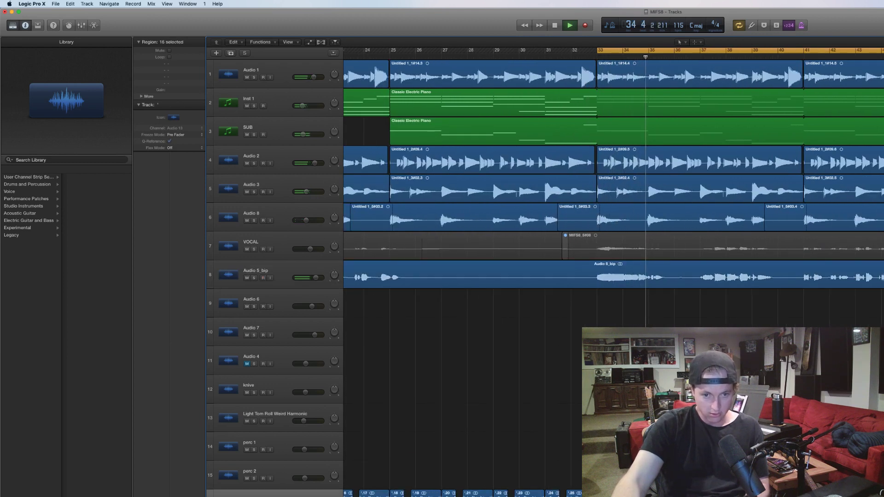
key(space)
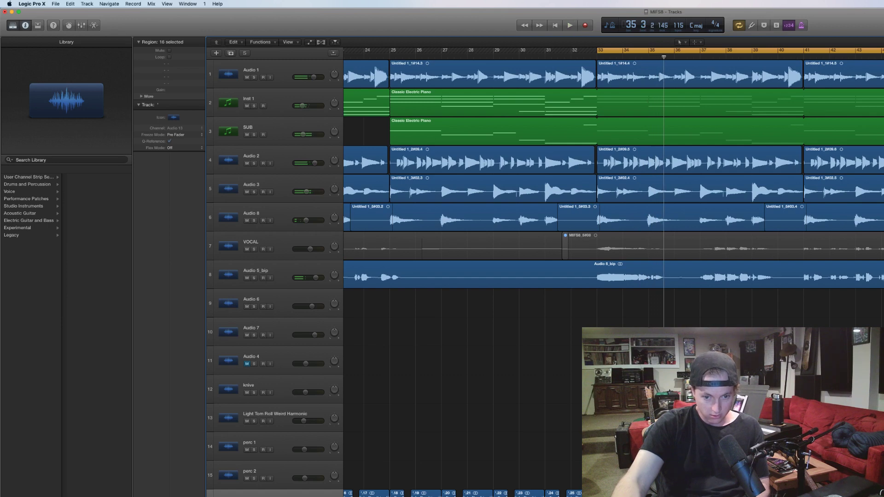
key(super+Left)
key(super+Left)
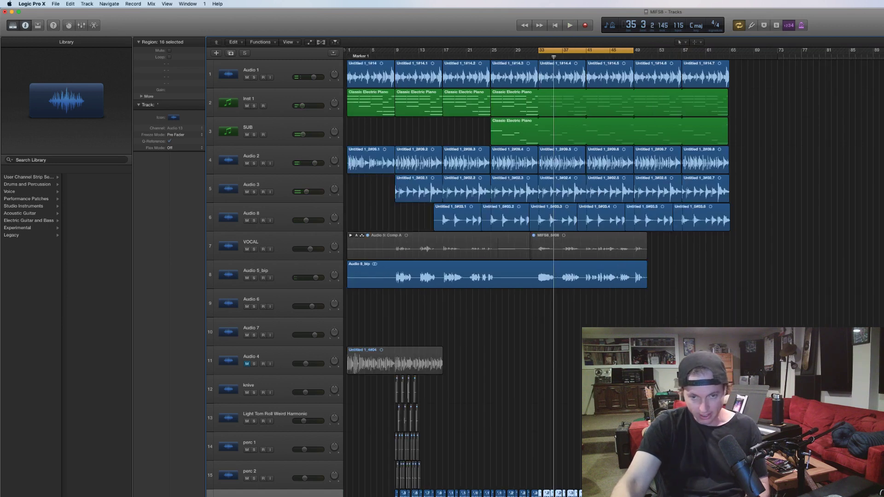
key(super+shift+a)
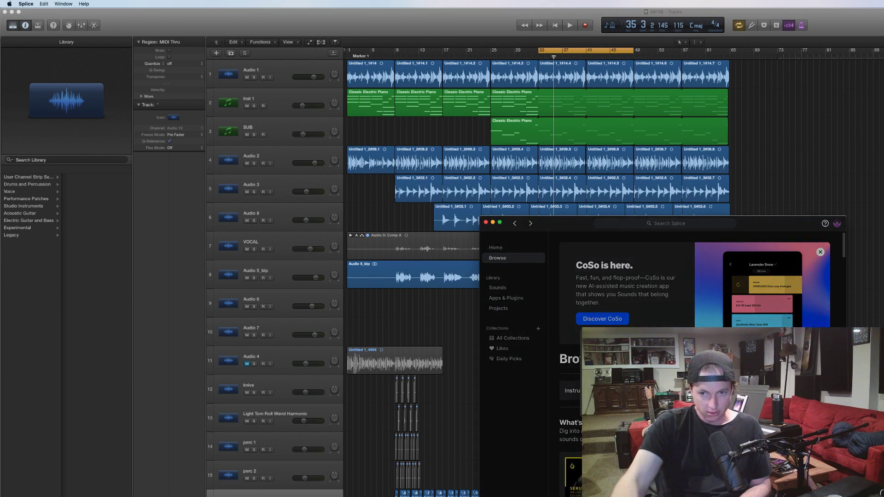
Browse the downloaded sounds in the Splice library and audition a few one-shot samples
click(514, 290)
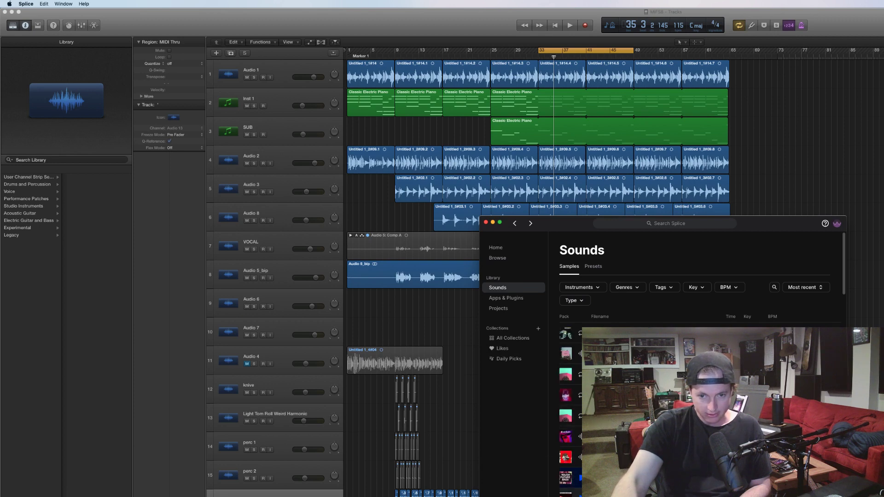
scroll(840, 291, down, 10)
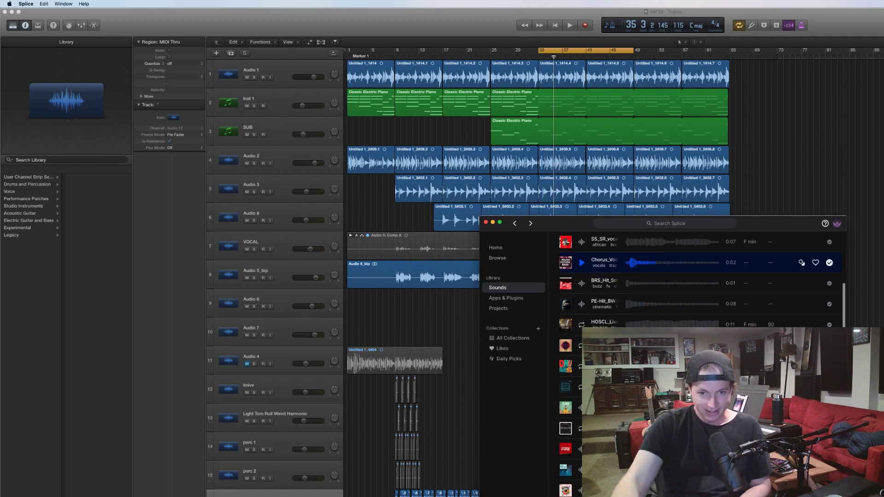
scroll(700, 277, down, 4)
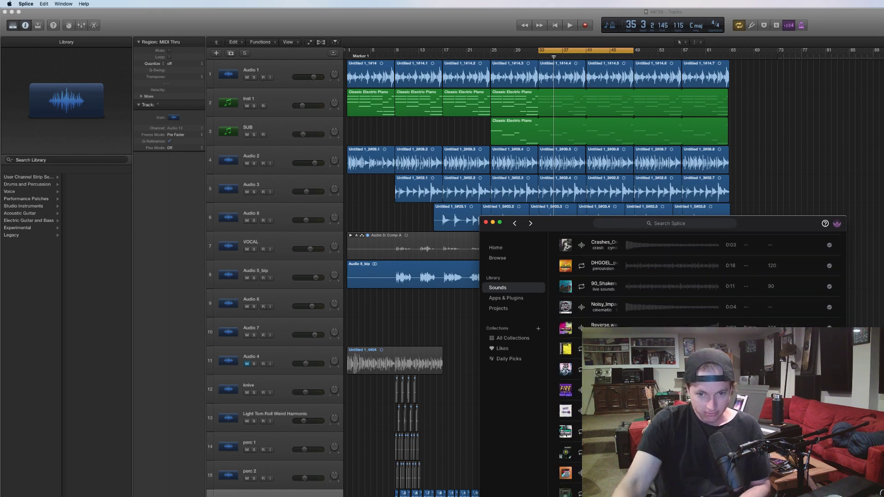
scroll(690, 276, down, 3)
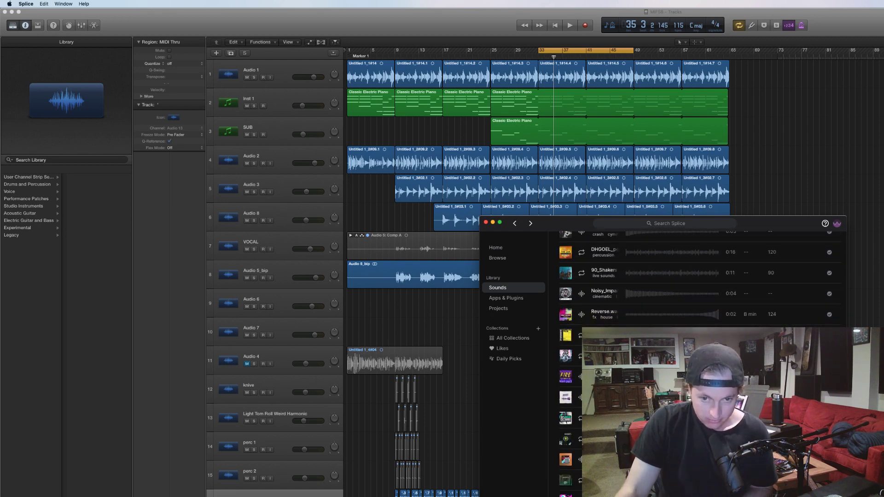
scroll(690, 277, down, 3)
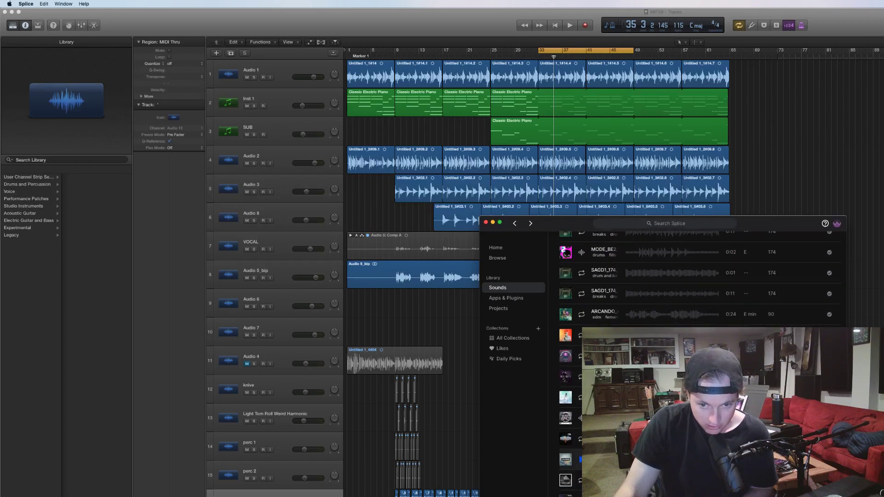
click(579, 460)
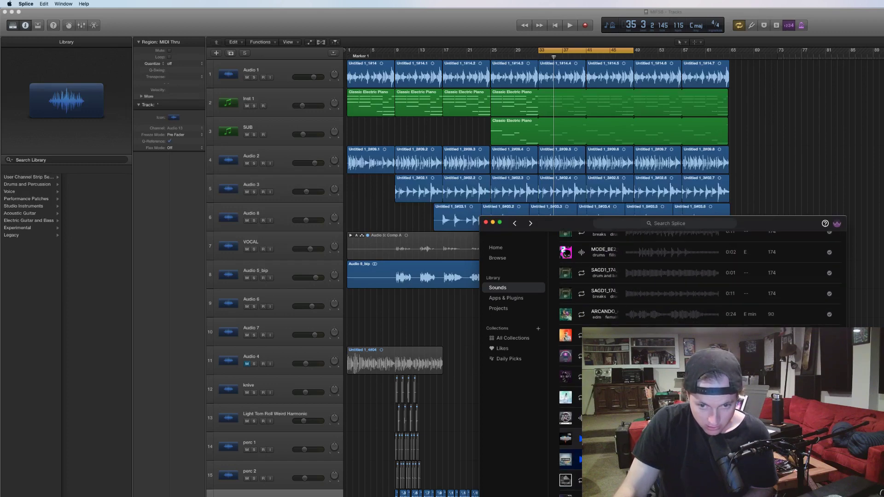
scroll(579, 460, down, 1)
scroll(579, 460, down, 5)
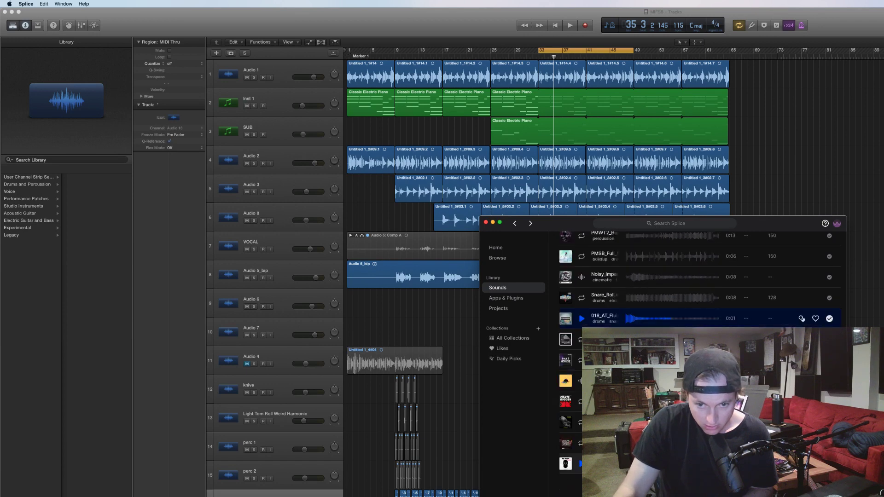
click(578, 444)
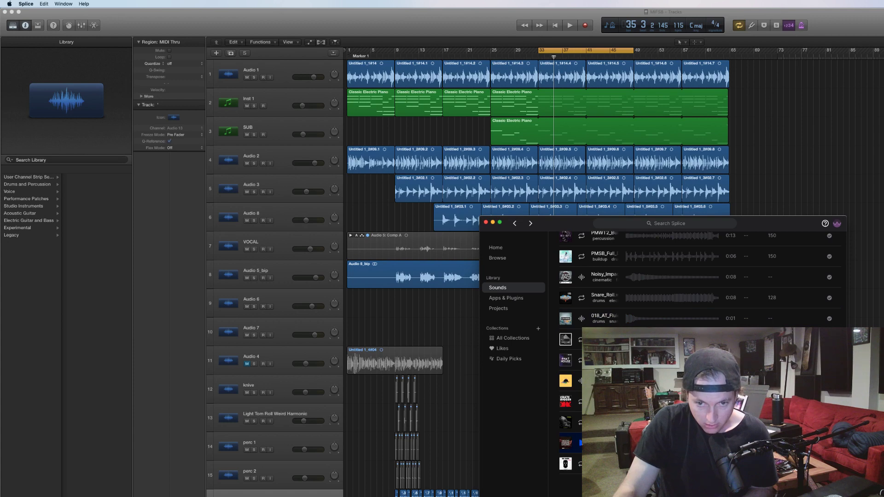
scroll(690, 276, down, 3)
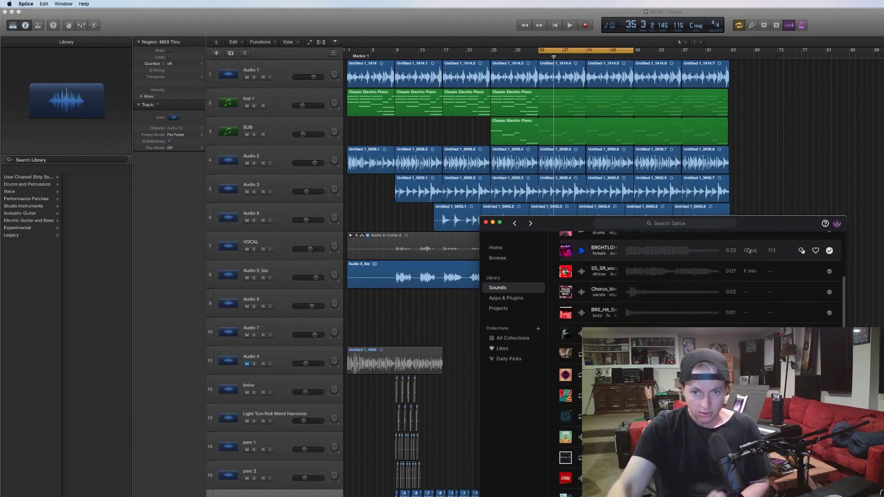
Search Splice for "kick" and limit the results to Your Library
click(714, 226)
text(kick)
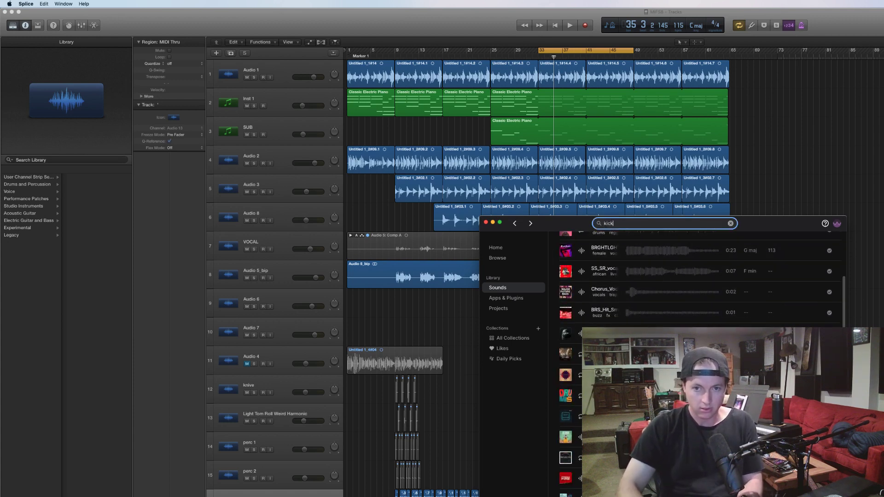
key(Return)
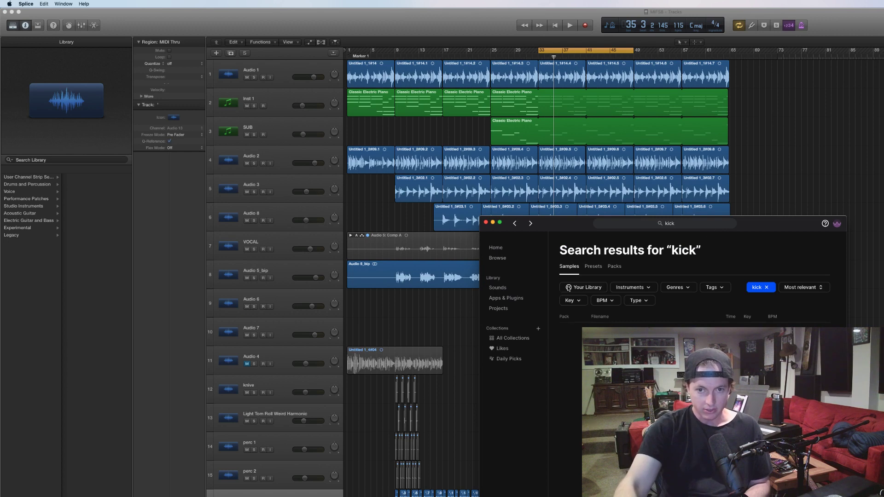
click(568, 288)
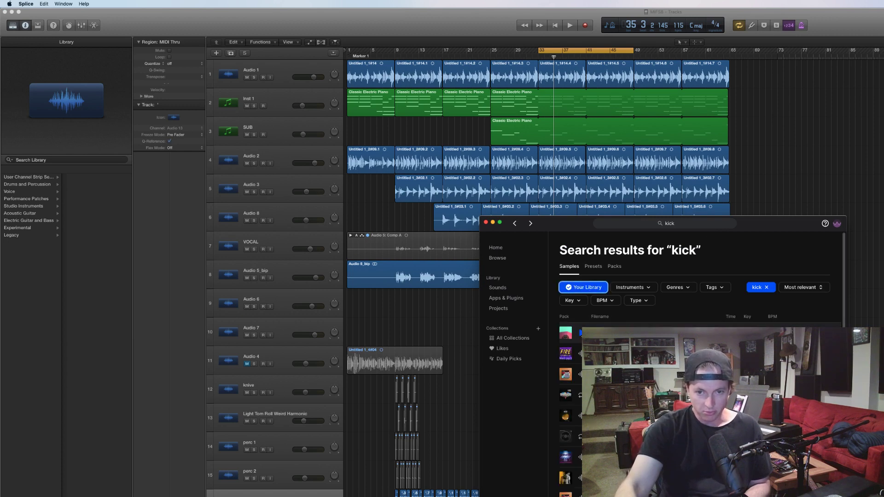
Audition several owned kick samples from the search results, down to the one from the Escapism pack
click(580, 335)
click(581, 416)
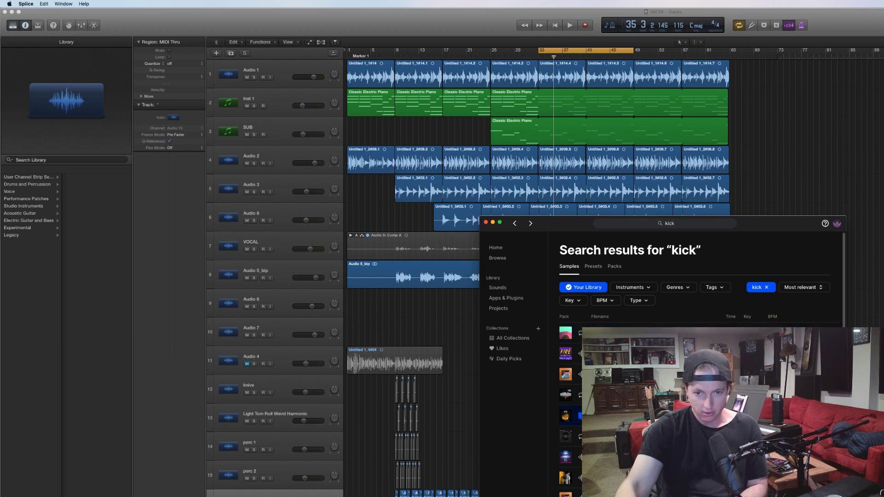
click(579, 396)
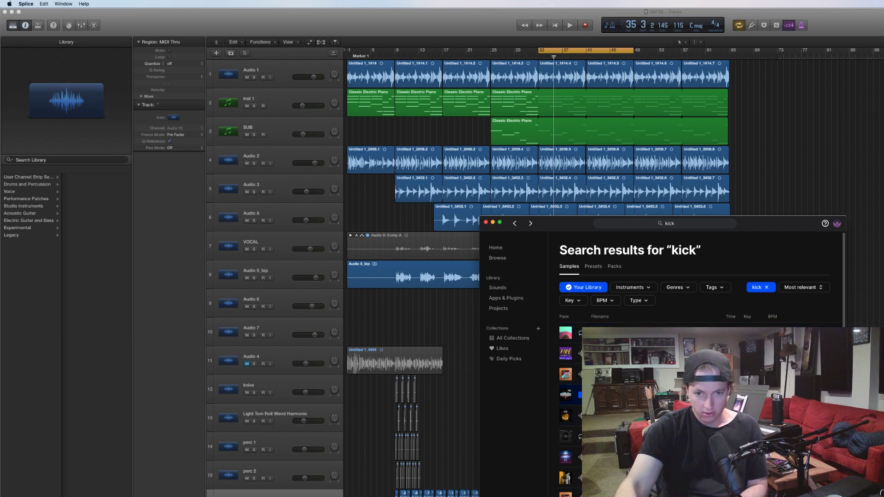
click(580, 418)
scroll(580, 417, down, 5)
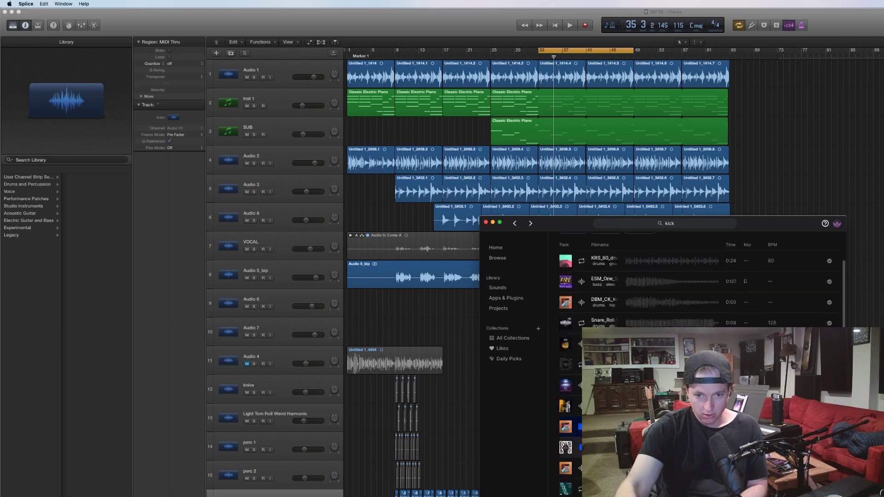
click(581, 305)
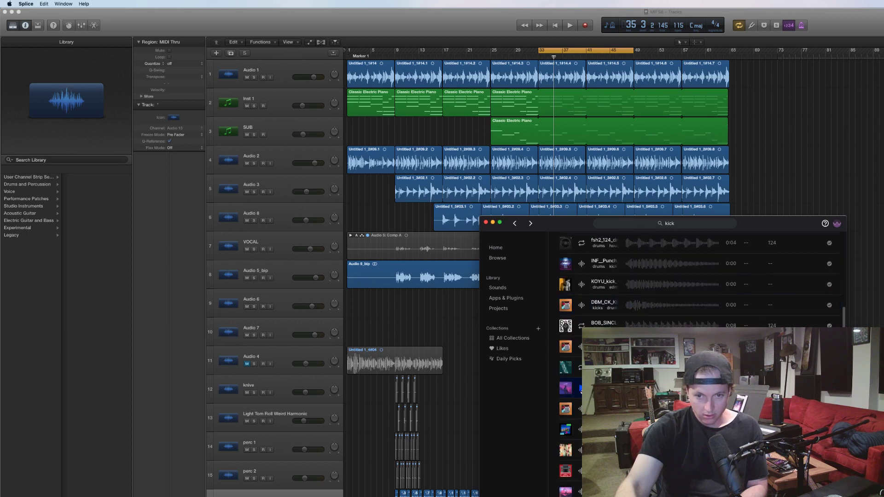
click(579, 408)
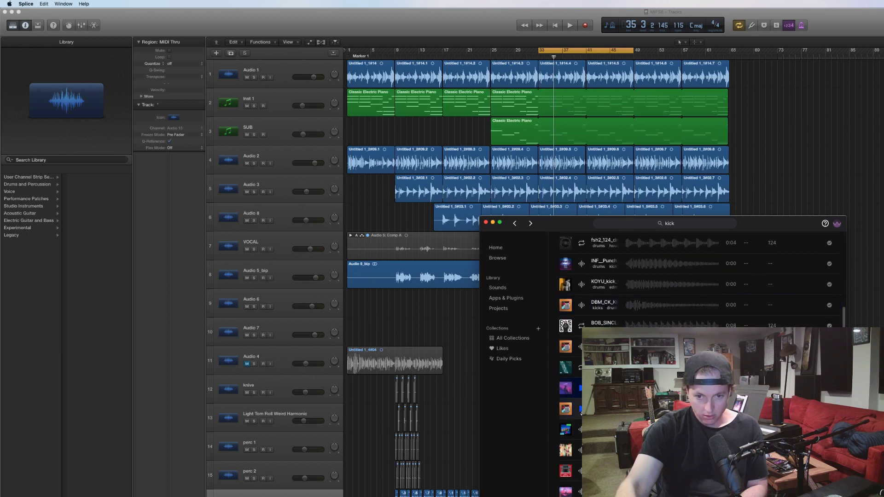
key(Down)
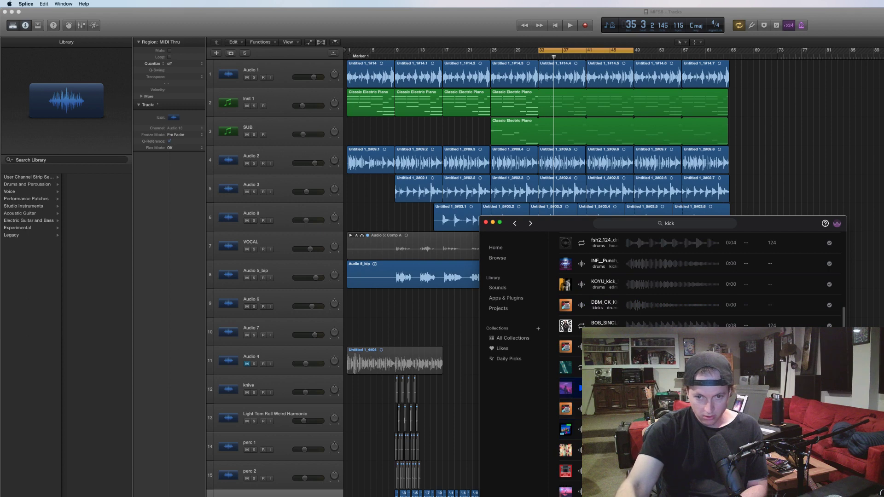
key(Down)
Add the BPM70_Loft_Kick_04 sample from Splice to the Logic Pro X arrangement at about bar 24, and return to Logic
key(super+Tab)
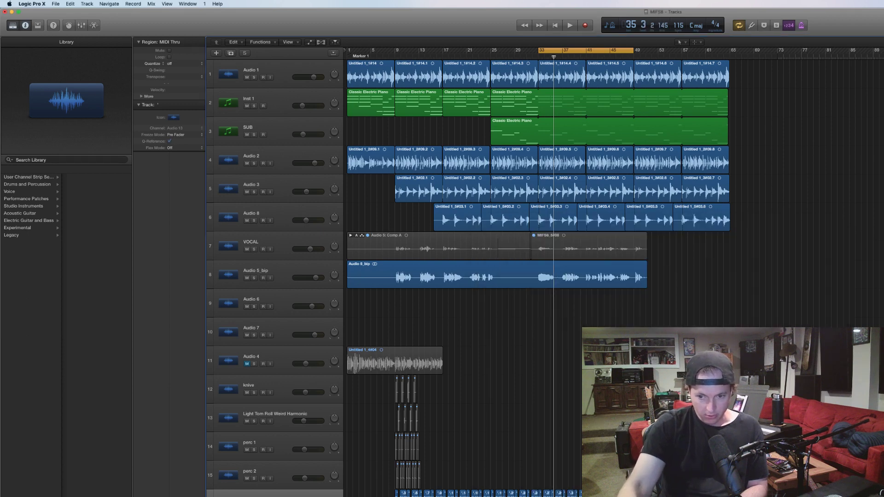
key(super+Tab)
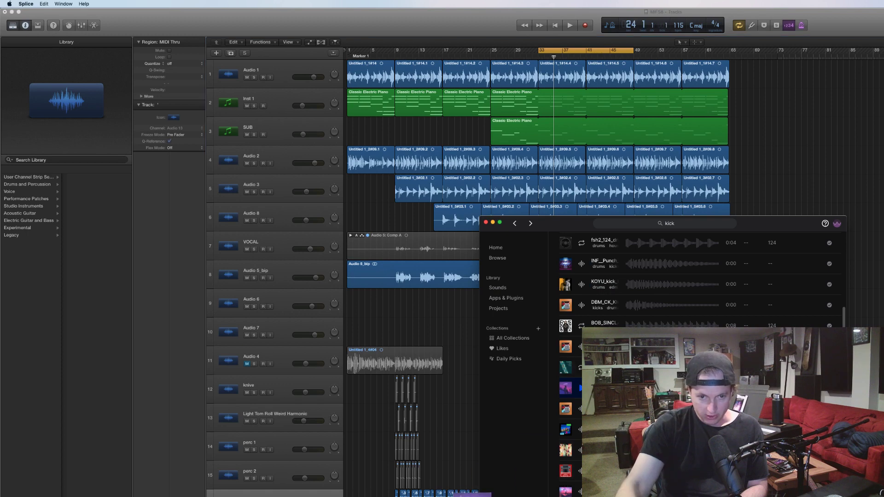
key(super+Tab)
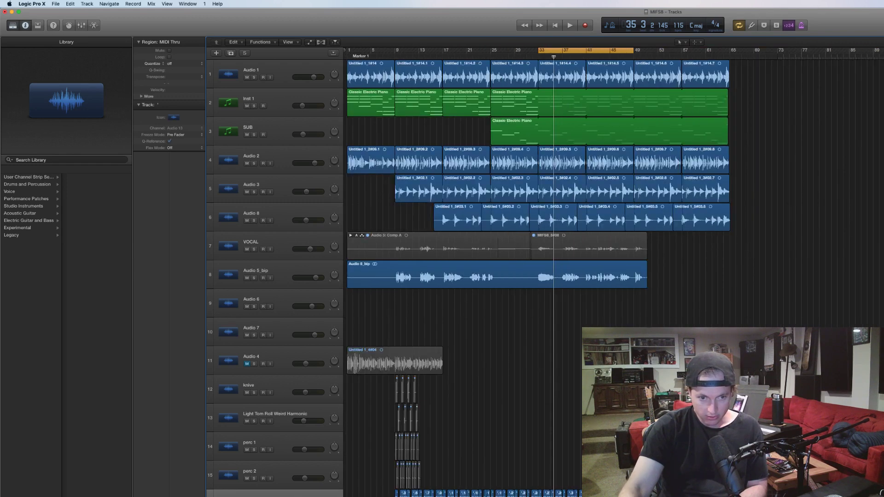
click(275, 493)
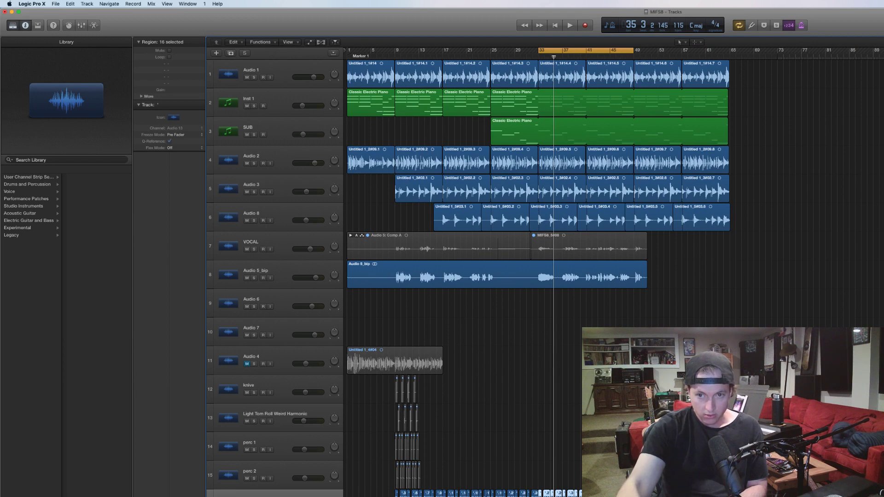
key(super+Down)
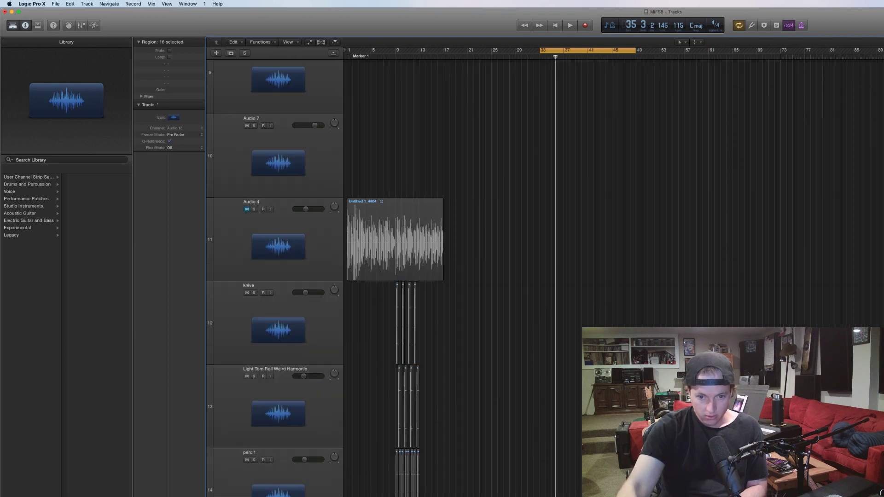
key(super+Right)
key(super+Left)
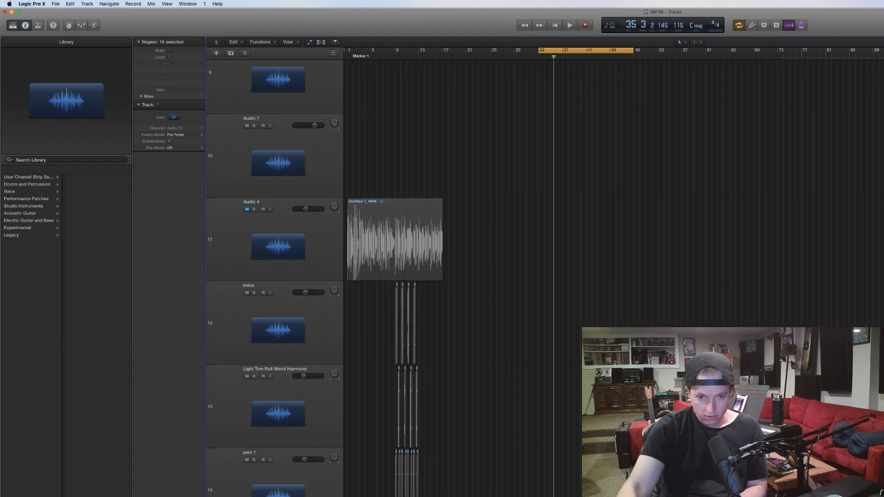
key(super+Tab)
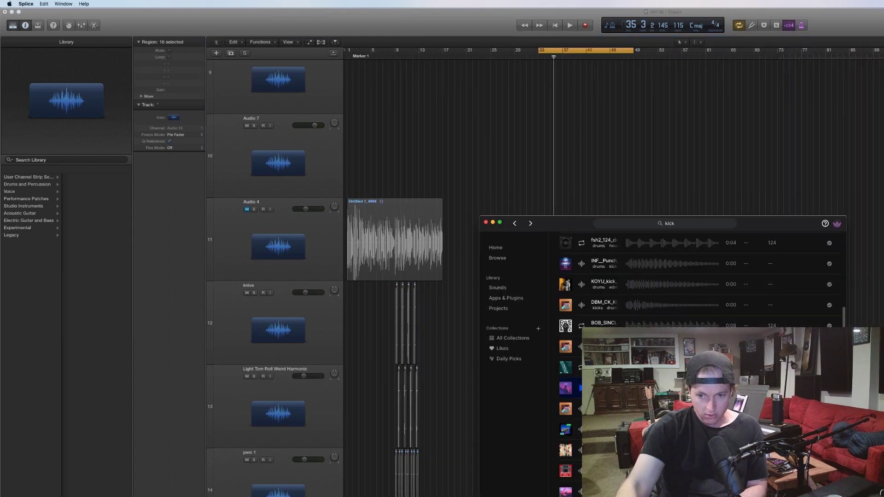
drag(565, 388, 433, 442)
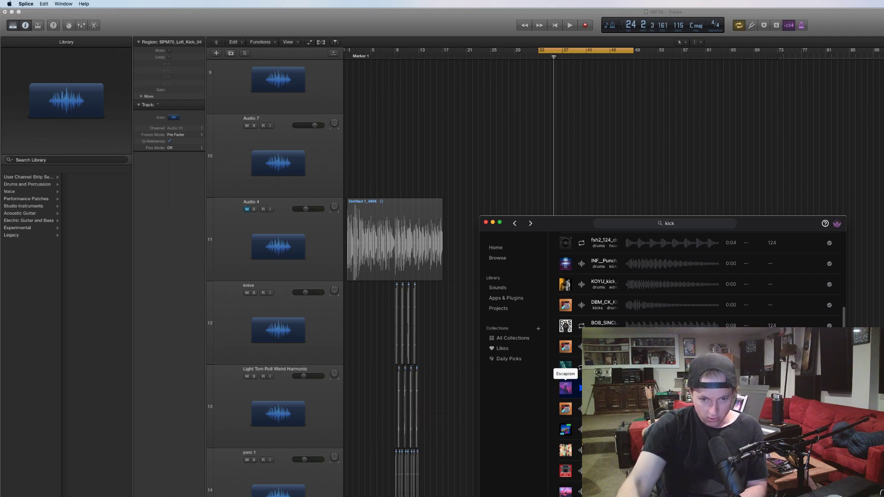
key(super+Tab)
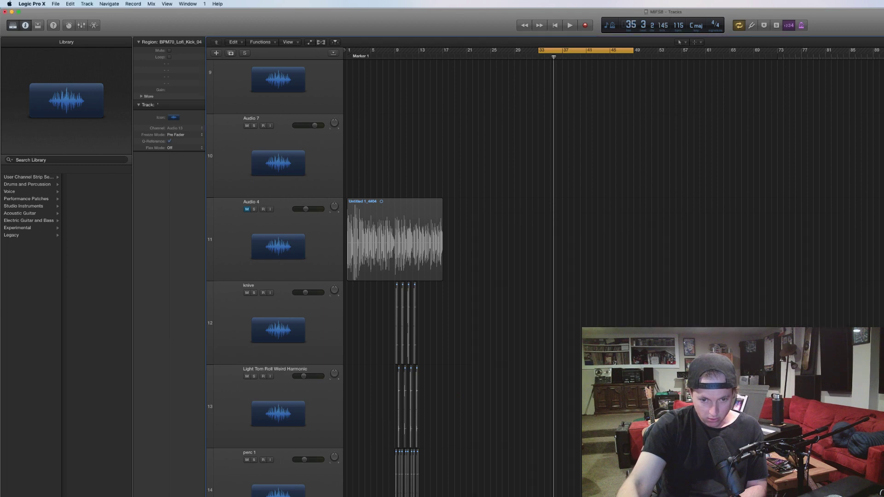
Place the duplicate BPM70_Loft_Kick_04 region on the Audio 15 track at about bar 27 beat 4, and clear the region selection
key(super+shift+a)
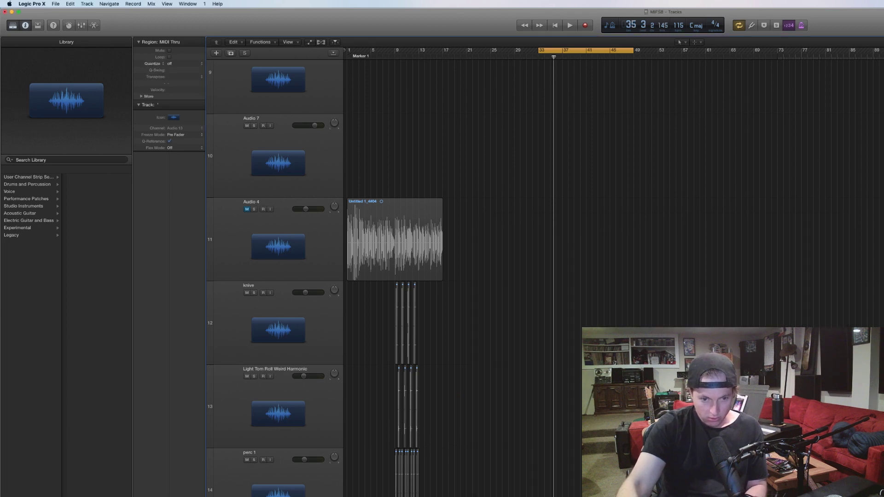
scroll(461, 276, down, 1)
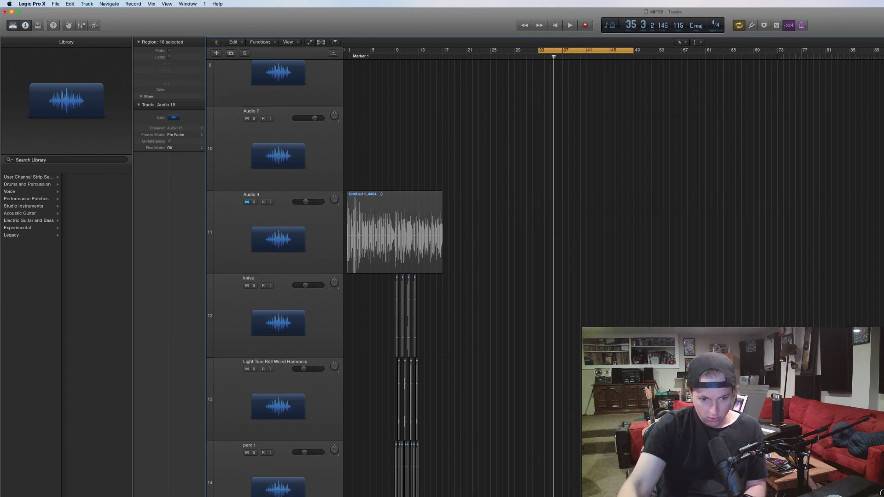
scroll(322, 276, down, 3)
key(Left)
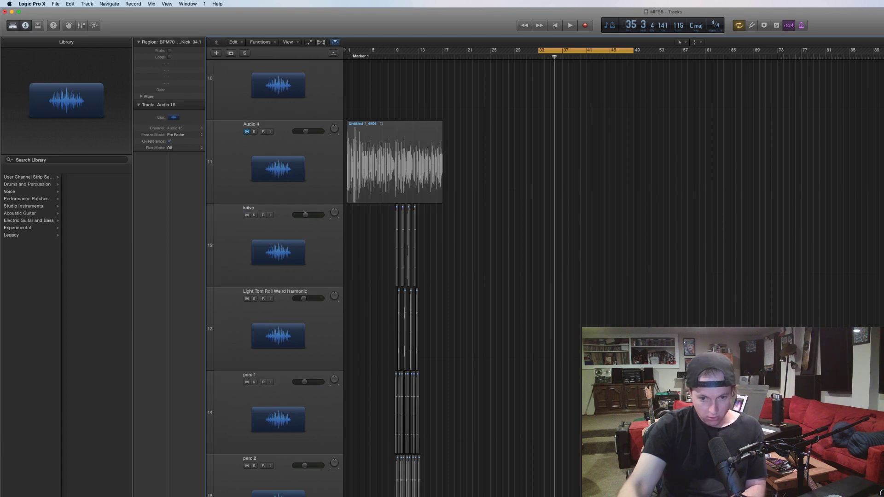
key(super+Right)
key(super+Right)
key(super+Right)
scroll(612, 184, left, 5)
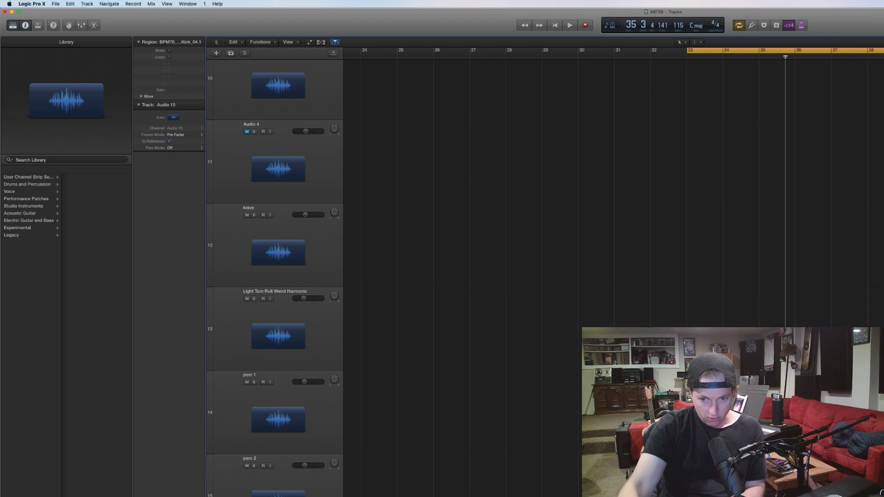
key(super+shift+a)
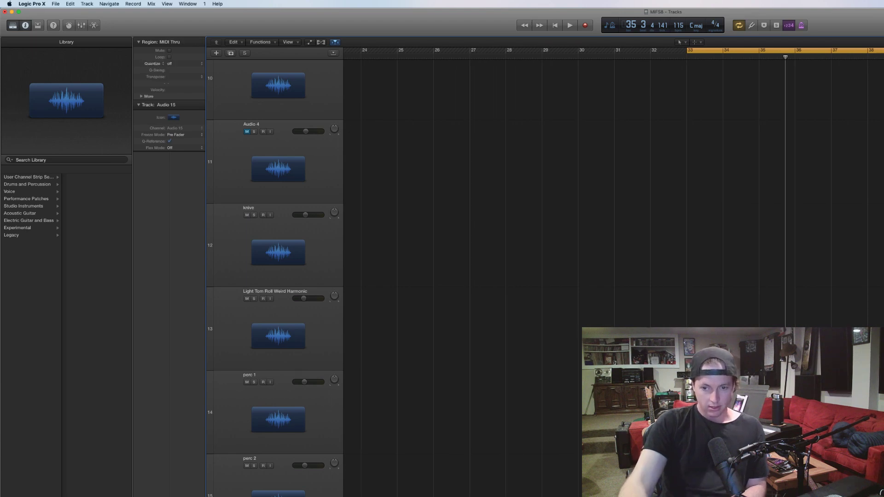
key(Left)
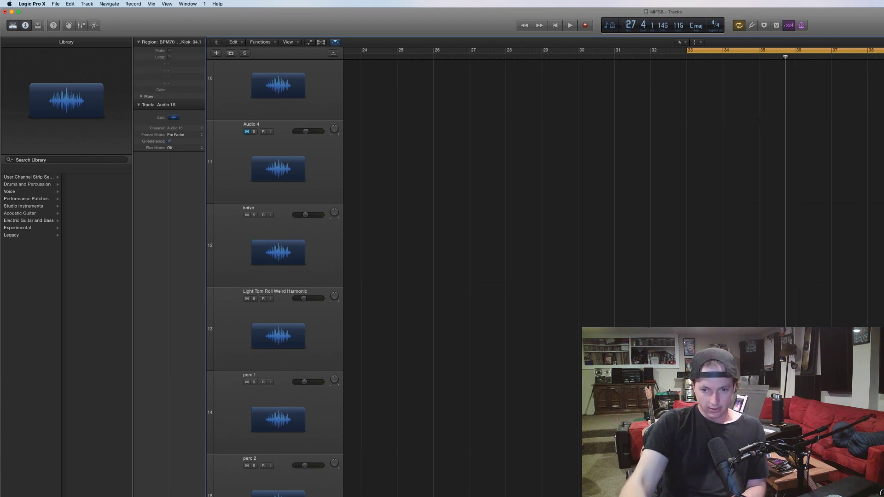
scroll(612, 184, left, 1)
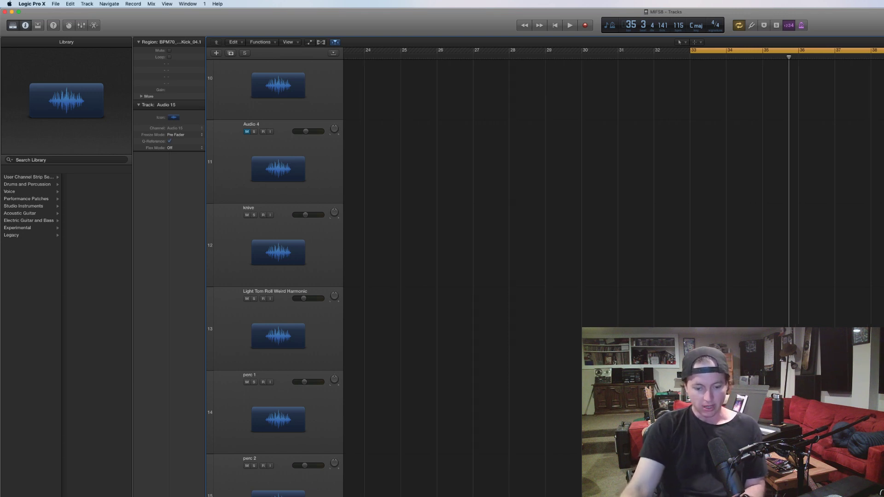
key(super+shift+a)
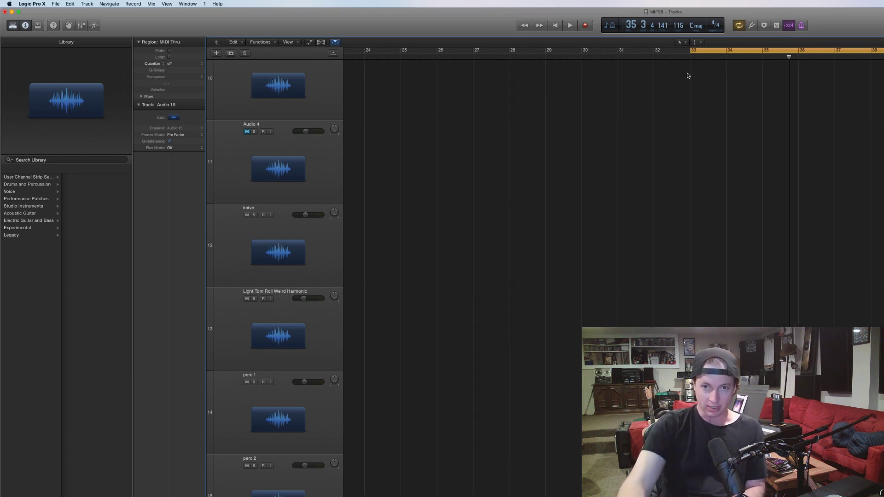
Paste a copy of the BPM70_Lofi_Kick_04 region at bar 33 on the Audio 15 track
key(Return)
scroll(725, 224, down, 3)
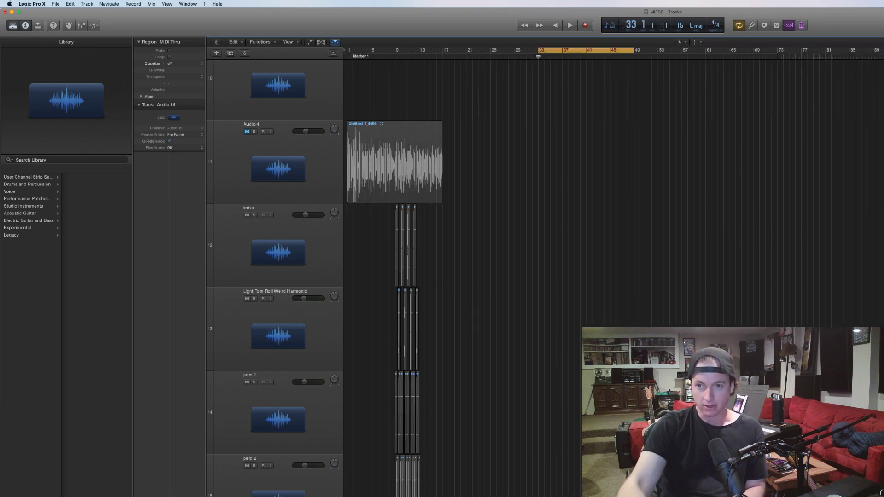
key(super+Up)
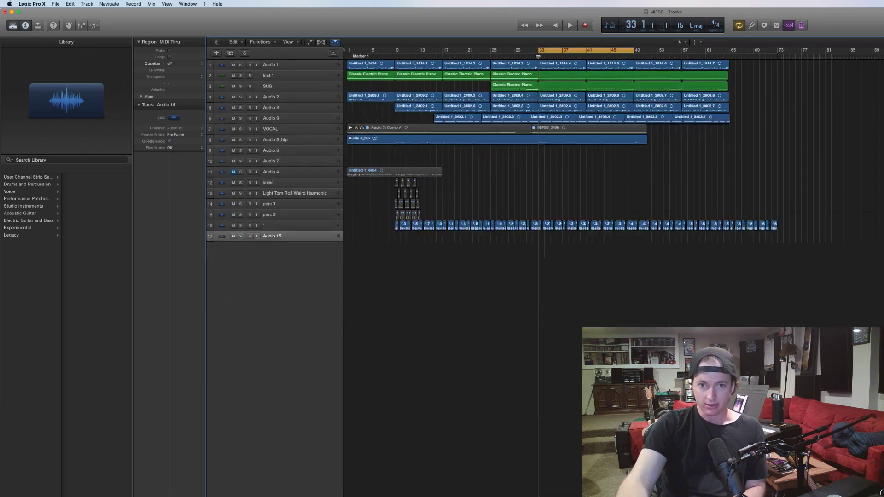
key(super+Down)
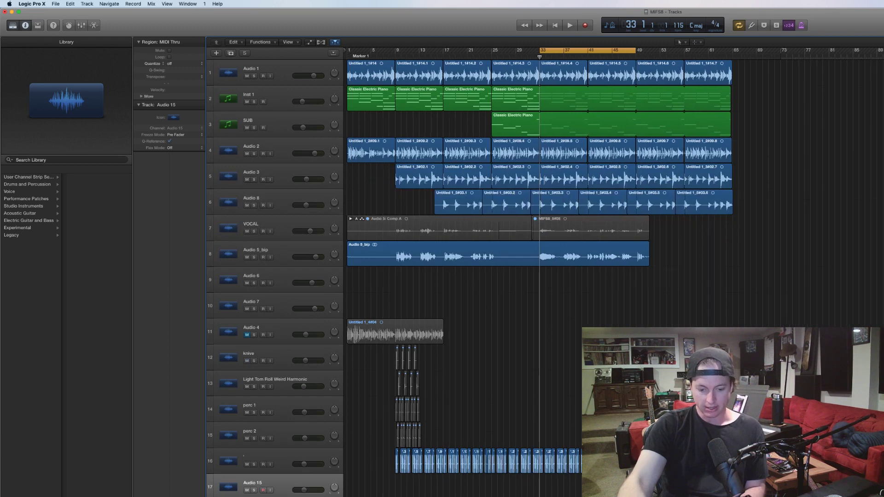
key(super+Right)
key(super+Right)
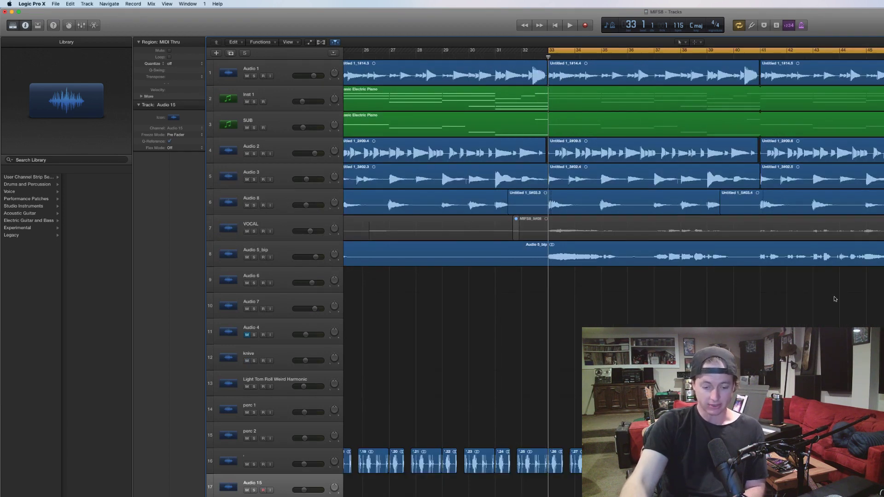
key(super+v)
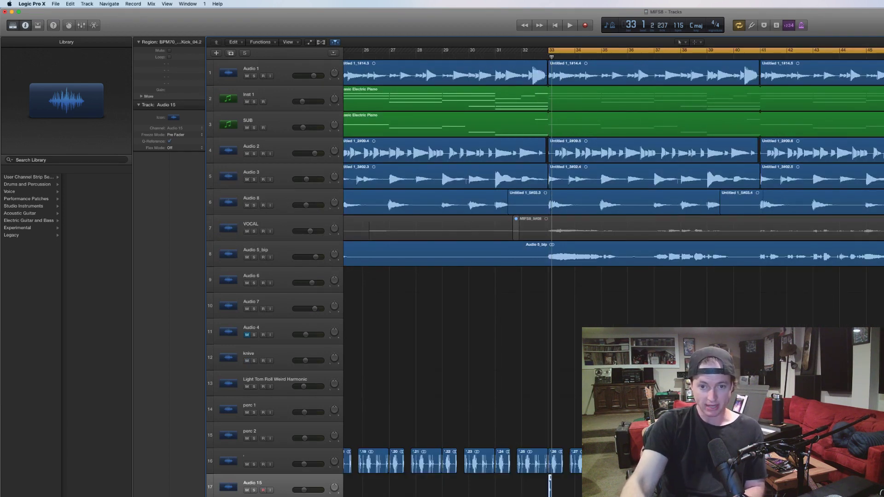
Place another kick copy on the Audio 15 track at bar 33 beat 2
key(super+Right)
key(super+Right)
key(super+Right)
key(super+Right)
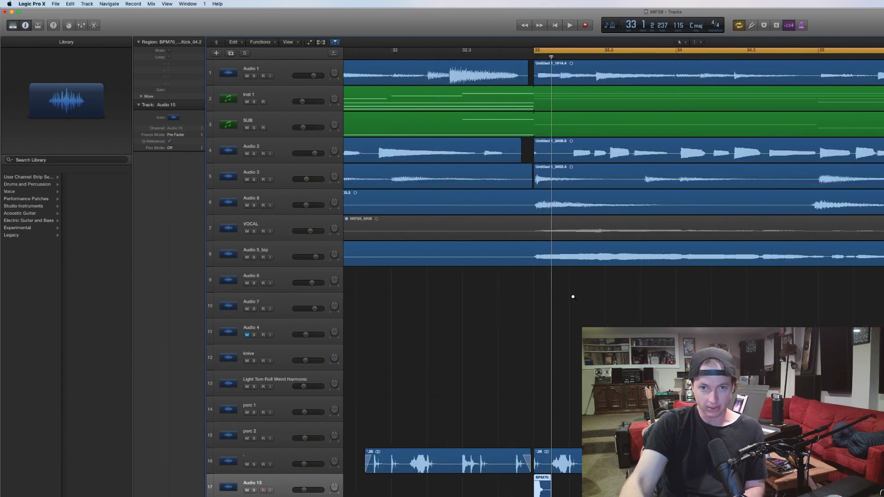
drag(577, 56, 597, 57)
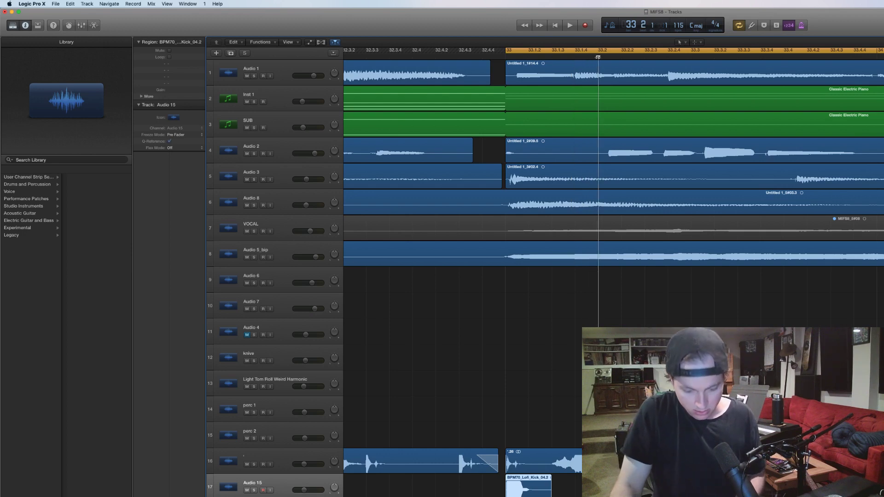
key(space)
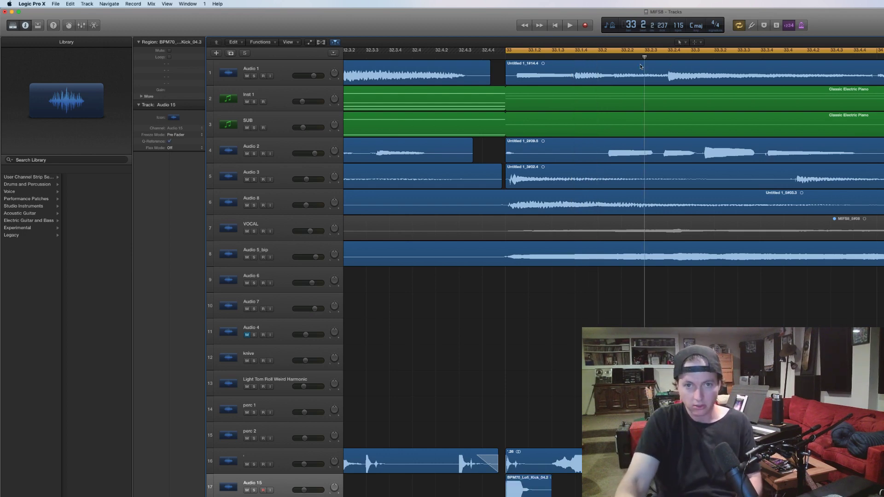
Play back the placed kicks, and add further kick copies on Audio 15 at 33.4.3 and about bar 34 beat 3
key(space)
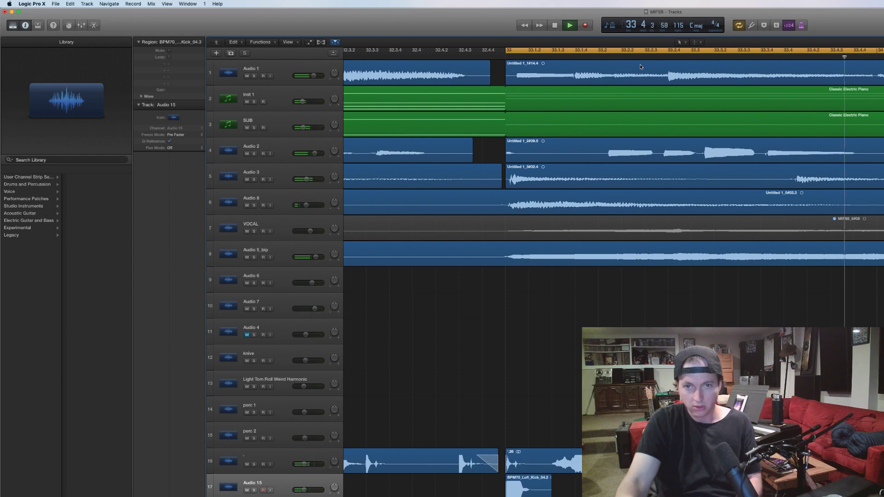
key(space)
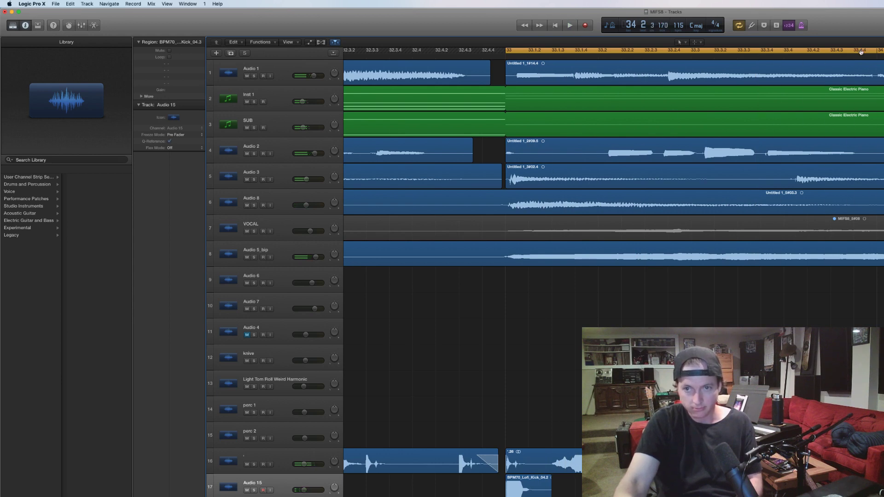
drag(860, 51, 830, 56)
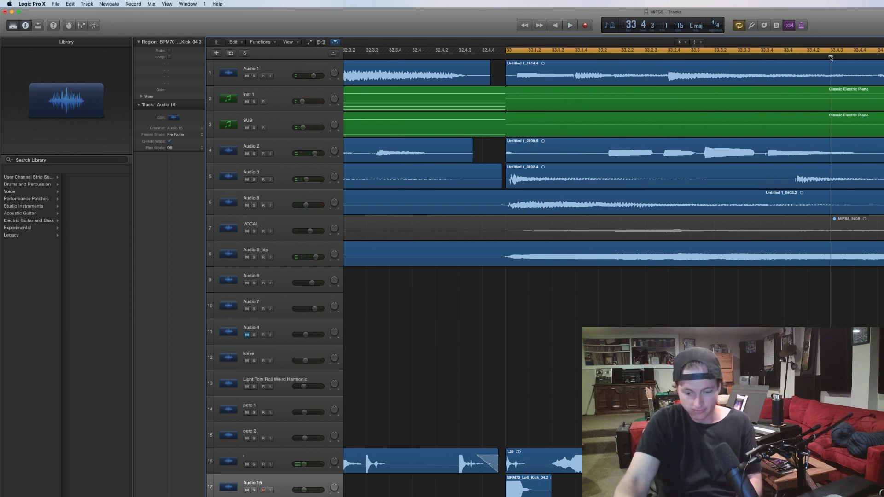
key(space)
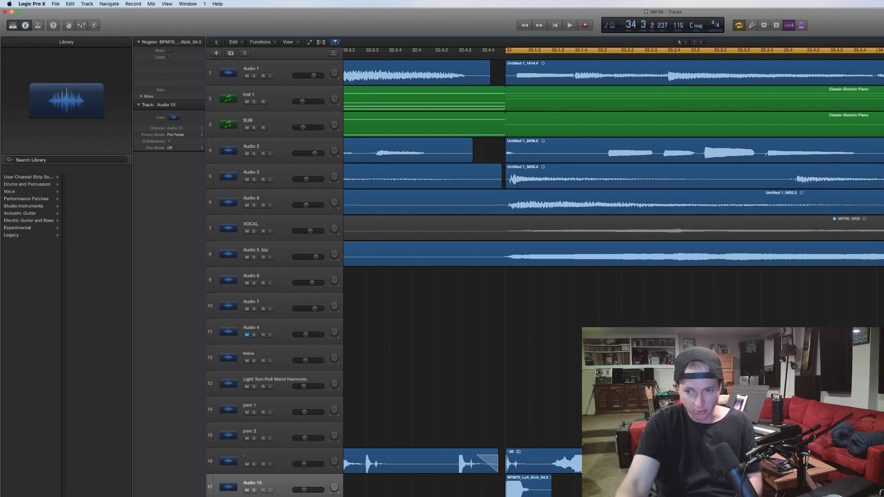
Delete the last kick copy near the end of bar 34, paste it again at about 34.4.3, and deselect all regions
scroll(613, 272, left, 3)
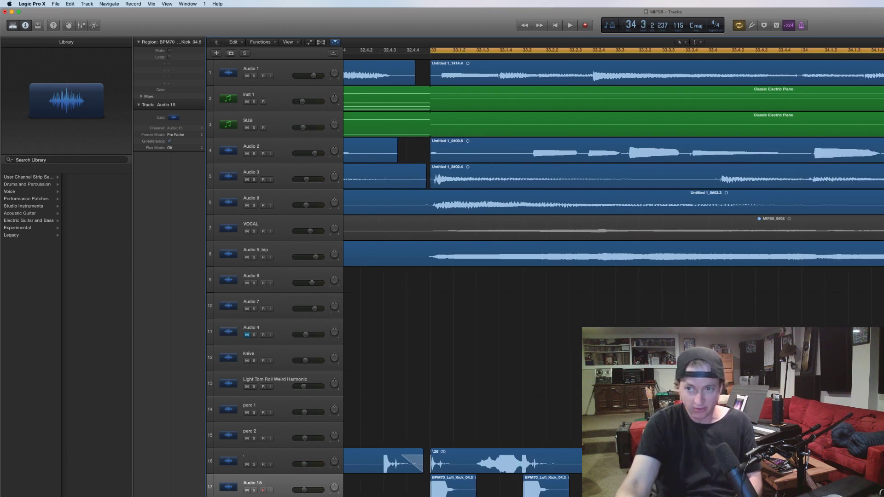
scroll(613, 271, right, 6)
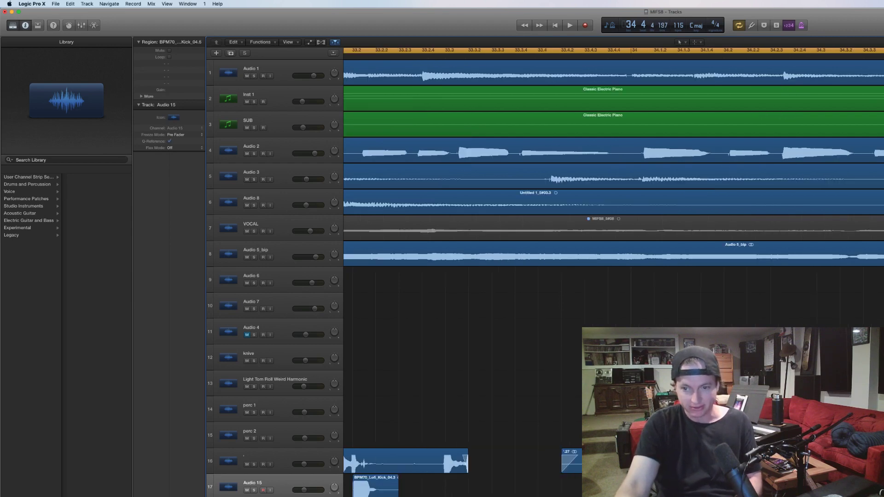
key(Delete)
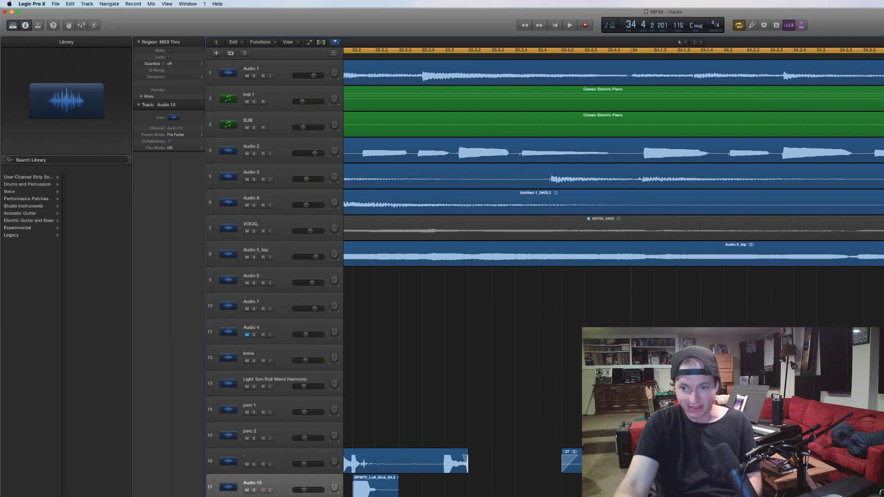
key(super+v)
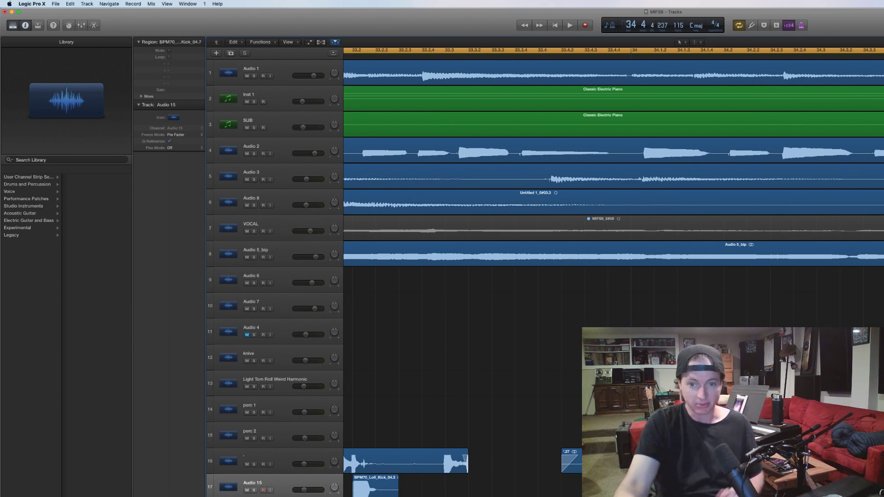
key(super+Left)
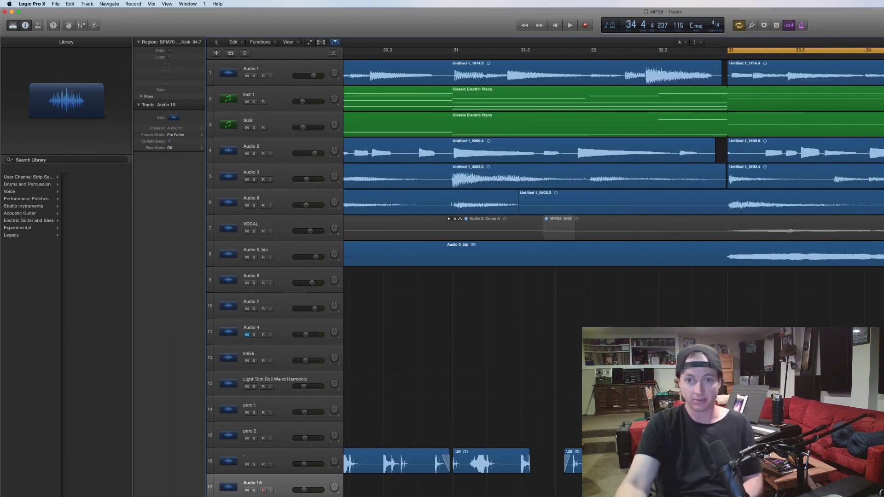
scroll(613, 271, right, 2)
key(super+shift+a)
scroll(613, 271, right, 3)
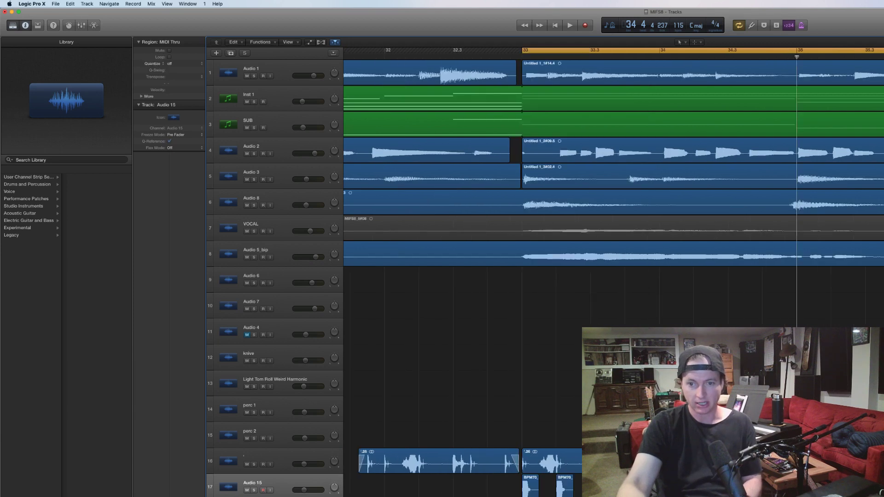
Play back the kick pattern against the full arrangement from bar 33
key(space)
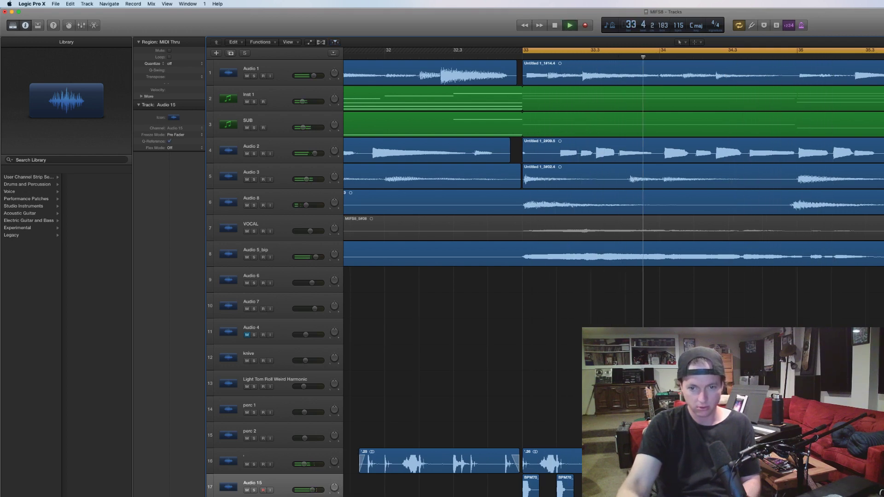
key(space)
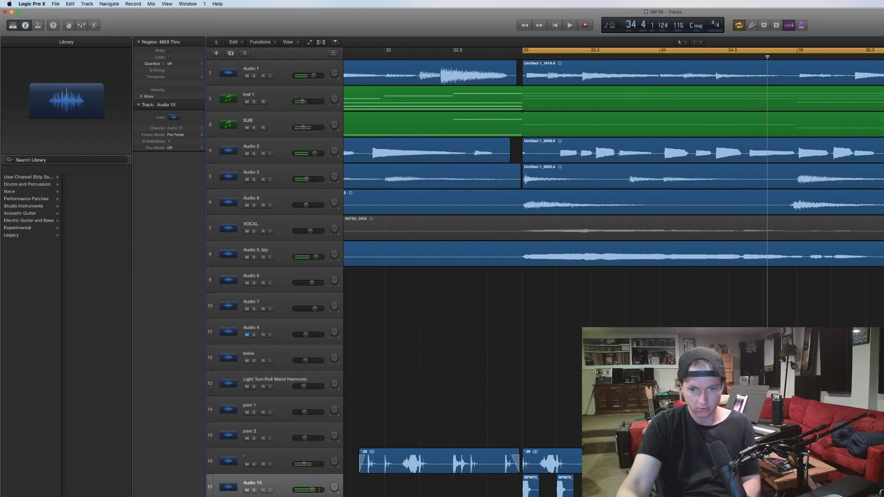
key(space)
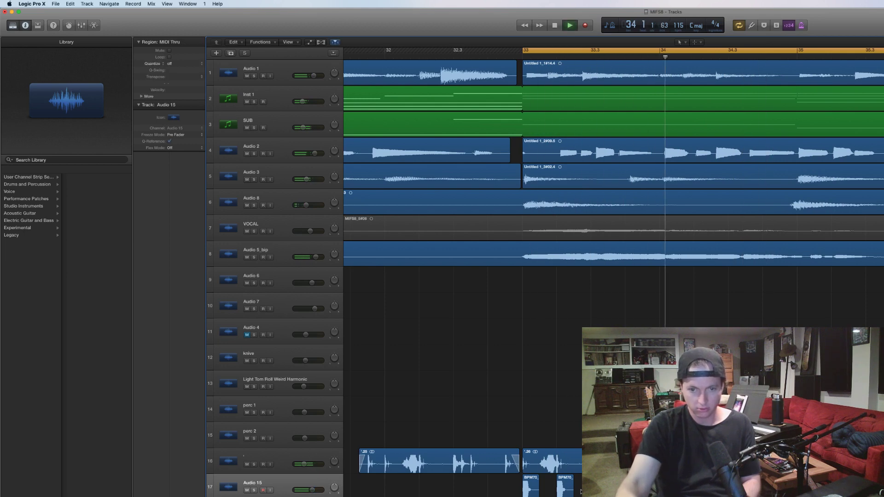
key(space)
Paste a copy of the bar 33 beat 2 kick at 33.3.3, and play it back with the arrangement
click(564, 491)
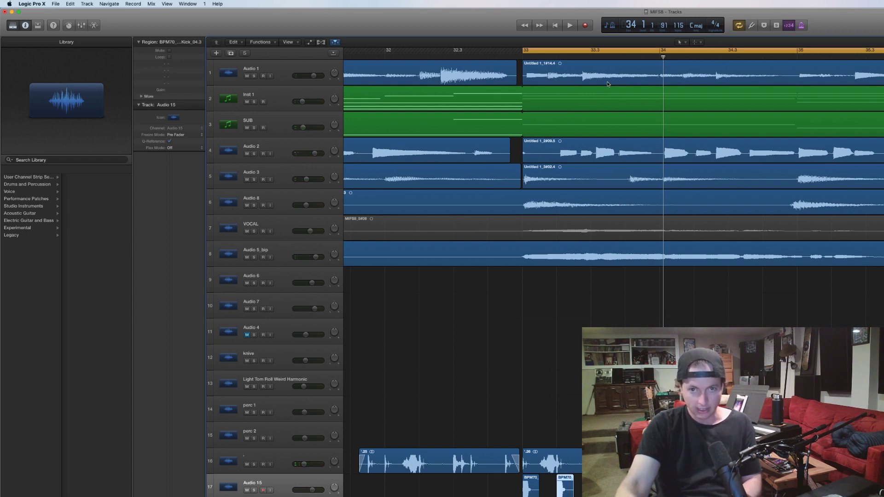
click(626, 57)
mouse_move(625, 57)
mouse_down()
mouse_move(654, 57)
mouse_move(608, 58)
mouse_up()
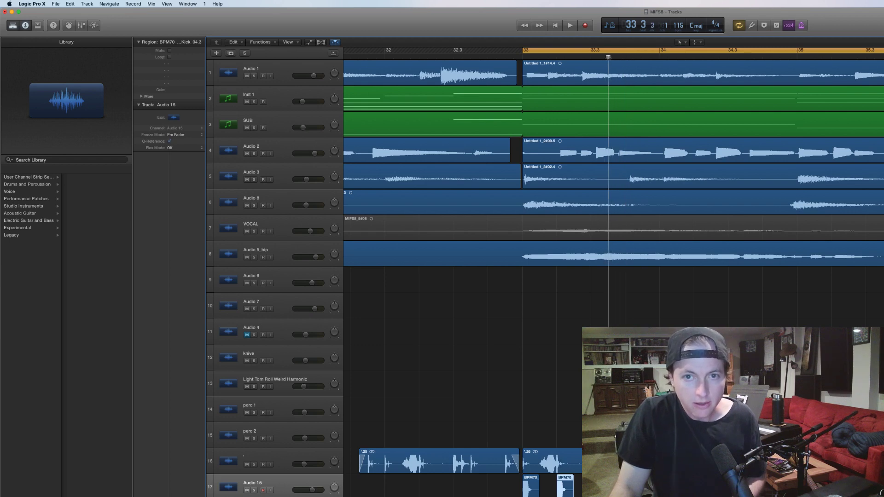
key(space)
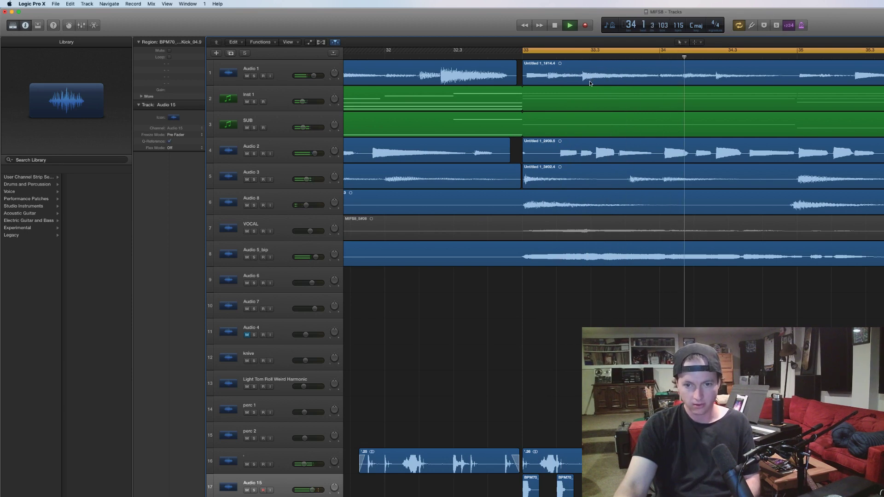
key(space)
click(633, 289)
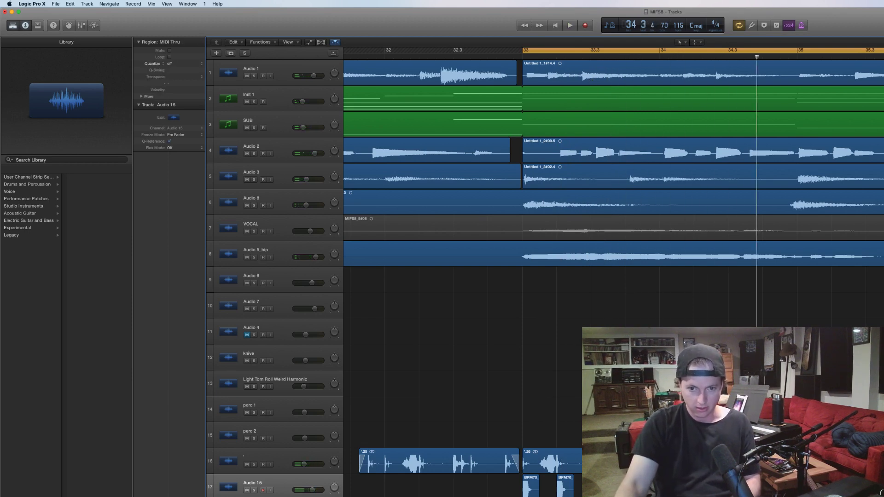
Select the three kick regions in bar 33 and paste a copy of them at bar 34
click(527, 490)
drag(527, 490, 528, 488)
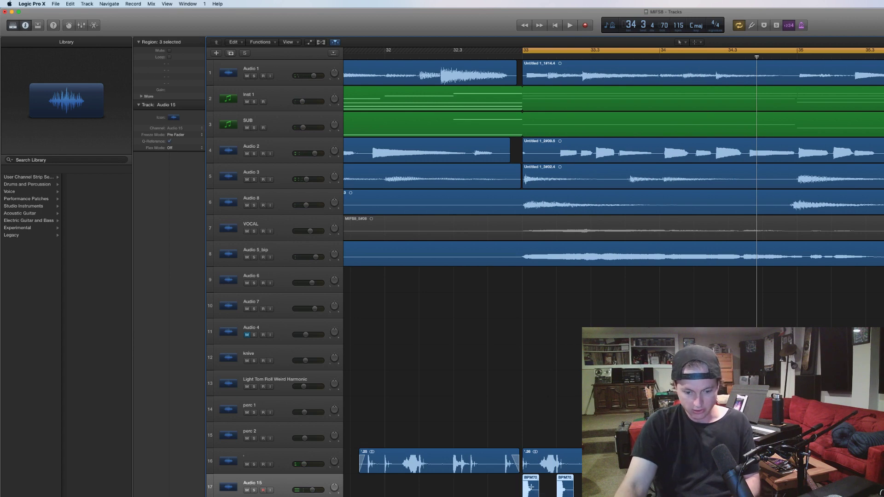
click(659, 56)
key(space)
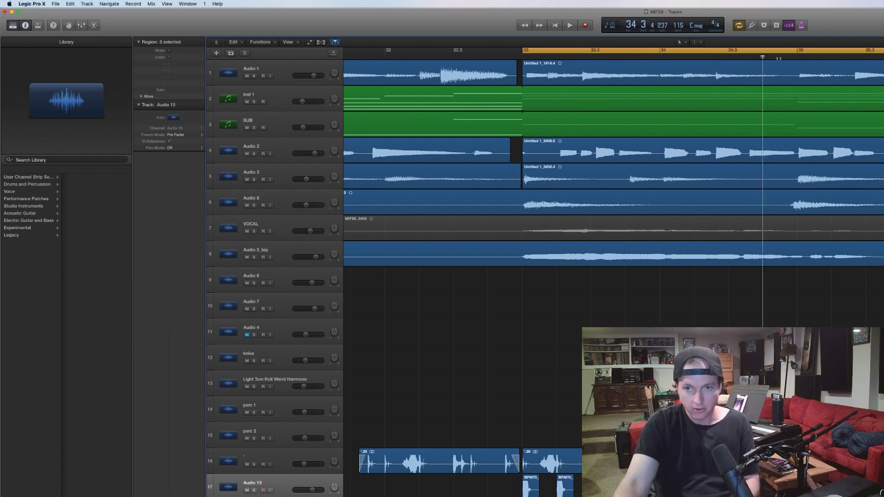
Play back the extended kick pattern from bar 33 through bar 36 with the other tracks
key(space)
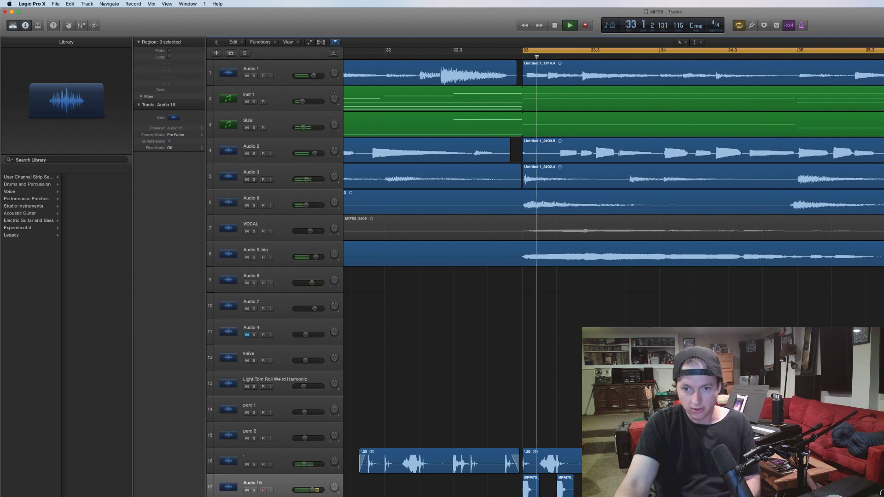
scroll(797, 405, down, 1)
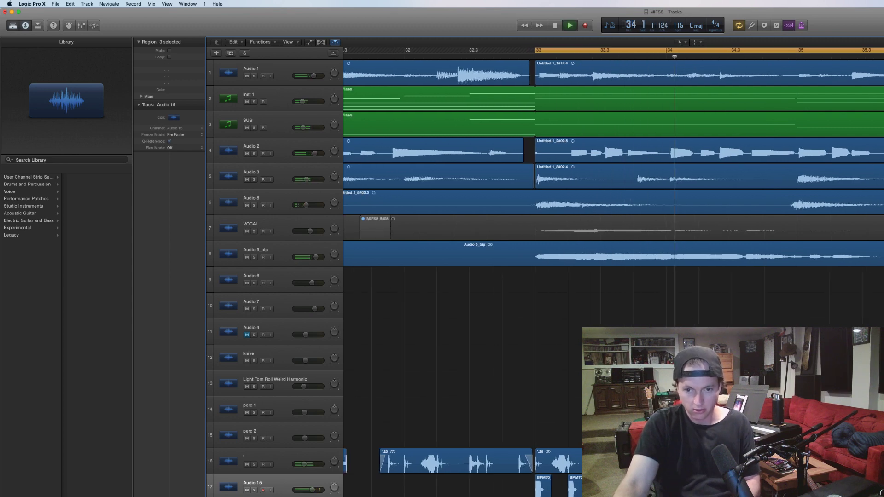
scroll(614, 276, right, 2)
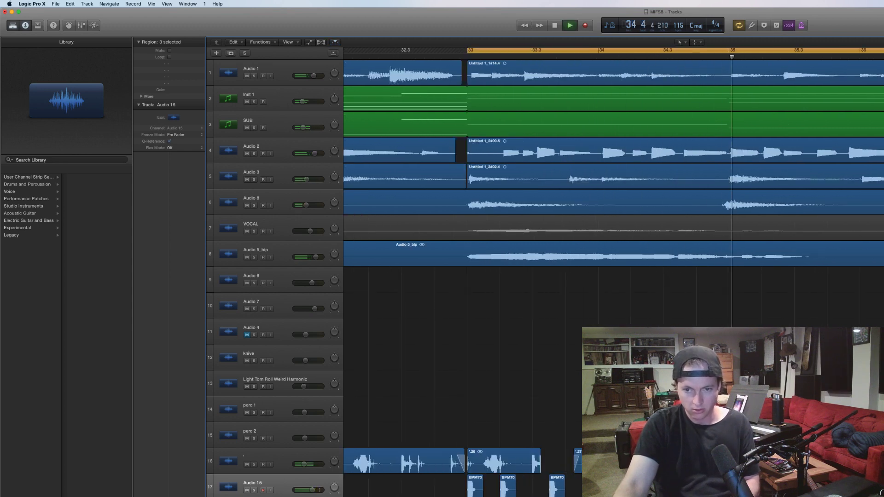
key(space)
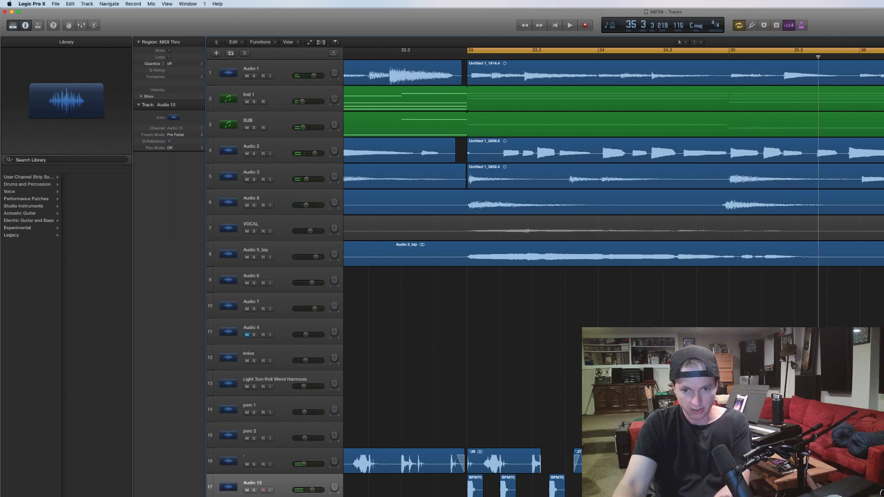
key(space)
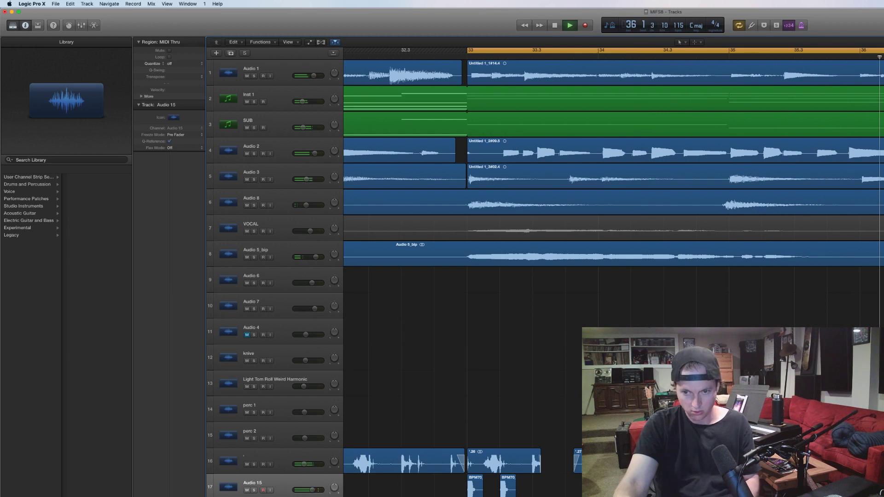
key(space)
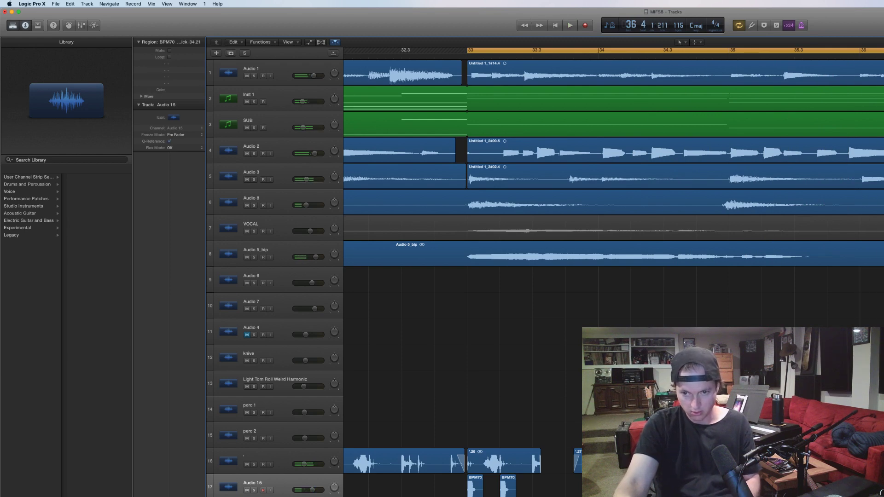
Play back the end of the kick pattern with the arrangement from about bar 35 beat 4
scroll(612, 276, left, 10)
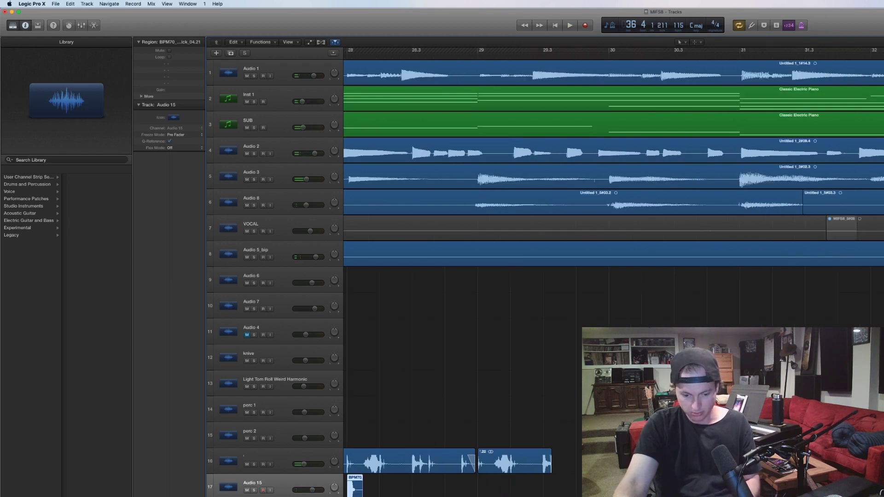
key(super+Left)
key(super+Left)
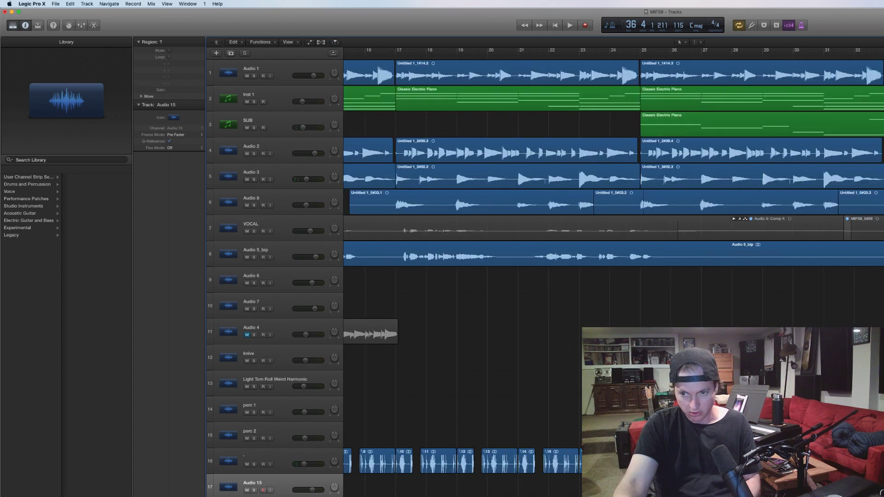
scroll(612, 276, right, 10)
key(super+Right)
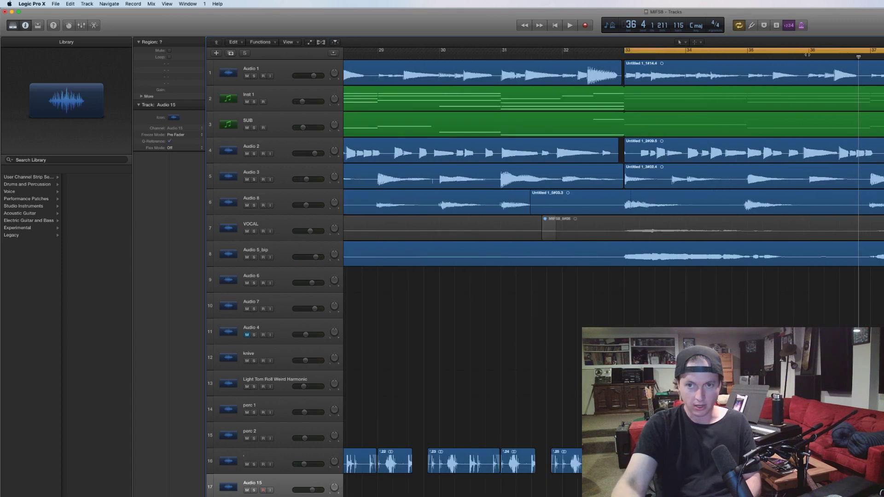
click(807, 55)
click(804, 56)
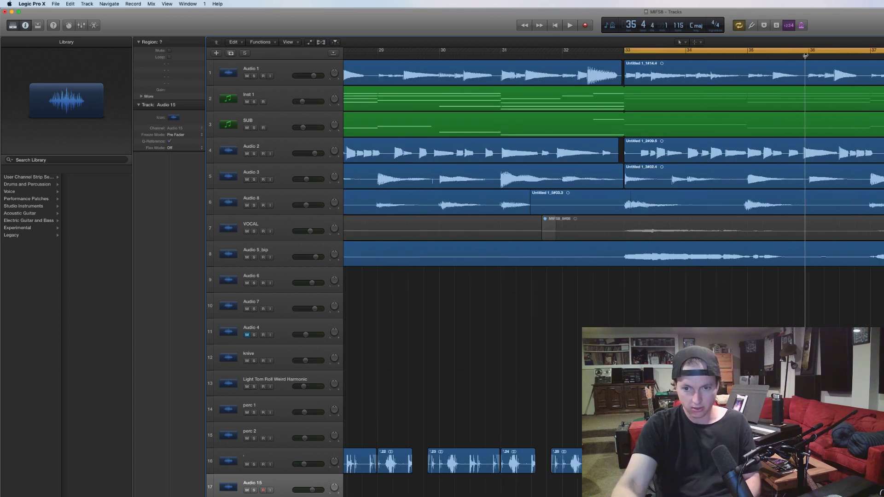
key(space)
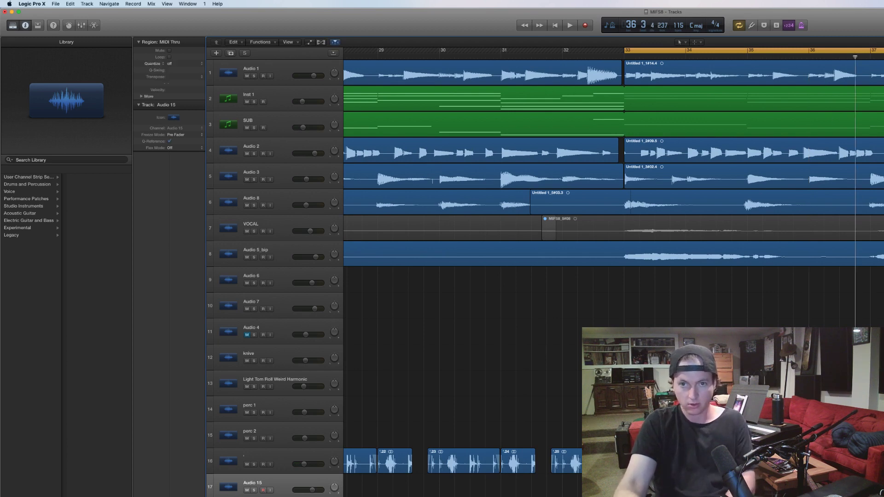
Play the arrangement from bar 33 and lower the volume of the Audio 5_bip track
key(space)
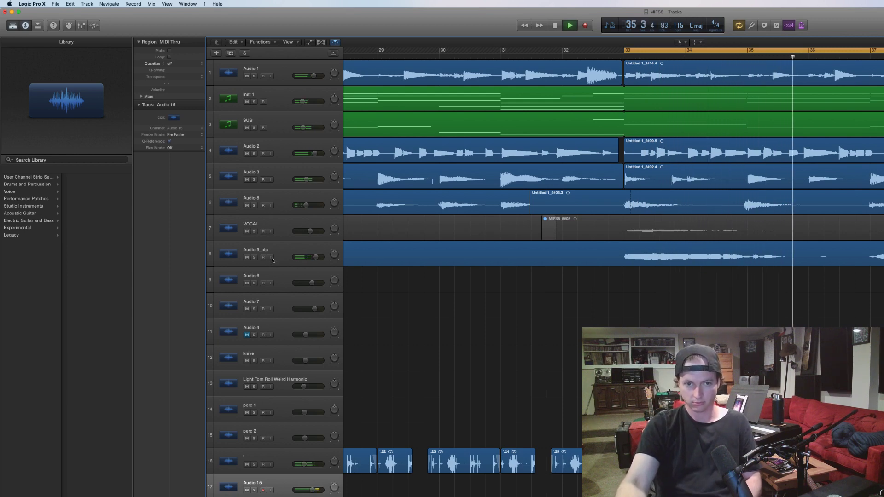
click(300, 259)
drag(300, 258, 291, 258)
key(space)
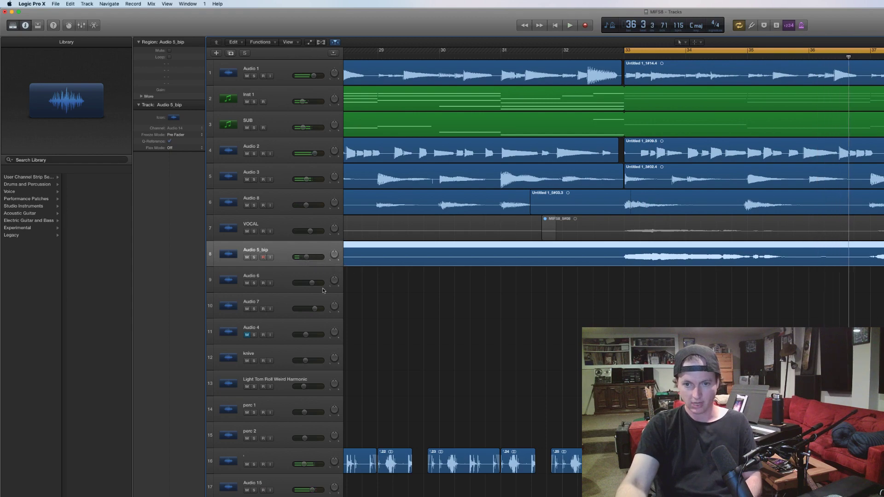
Look over the whole arrangement from bar 1 to the end of the looped tracks
key(super+Left)
key(super+Left)
key(super+Left)
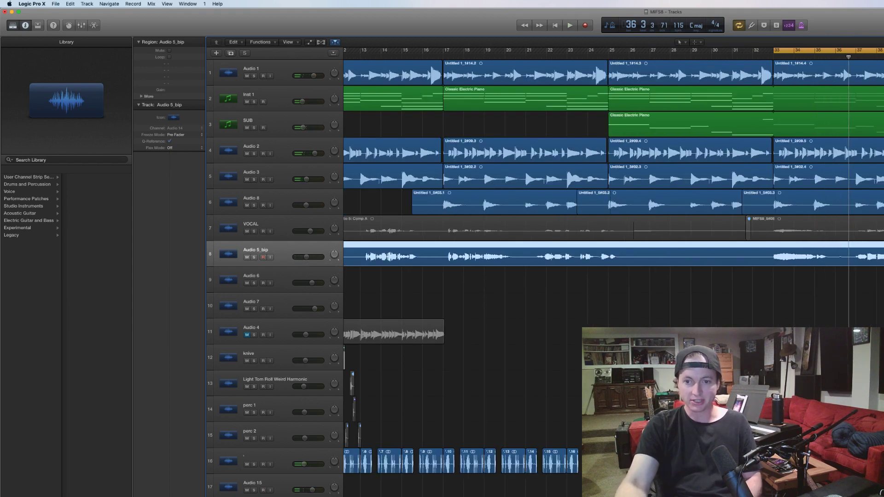
key(super+Left)
key(super+Left)
key(super+Left)
key(super+Left)
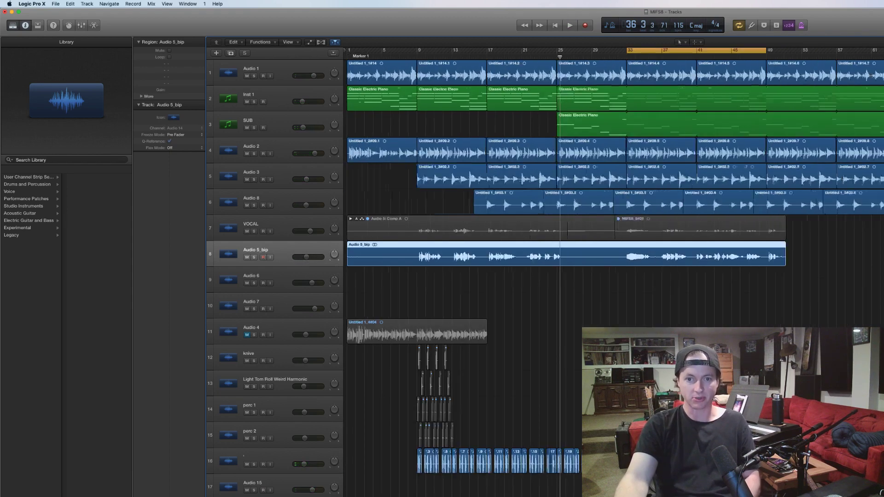
key(super+Right)
key(super+Right)
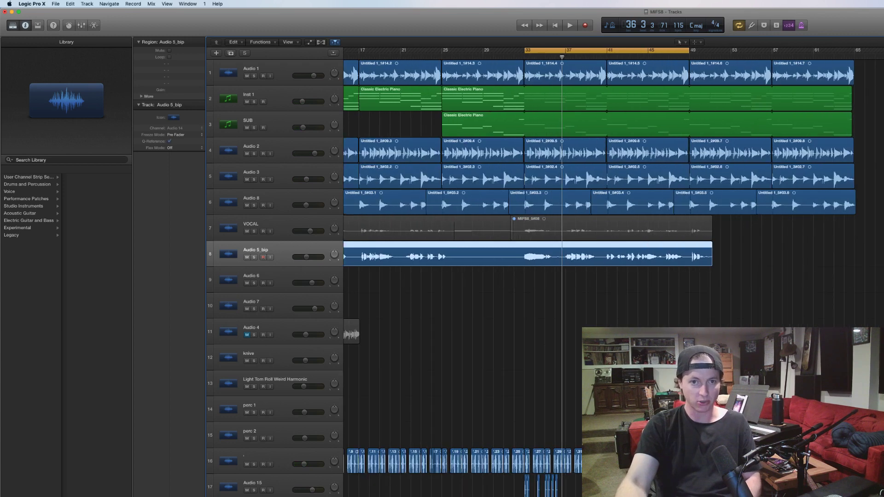
click(577, 357)
scroll(555, 315, left, 3)
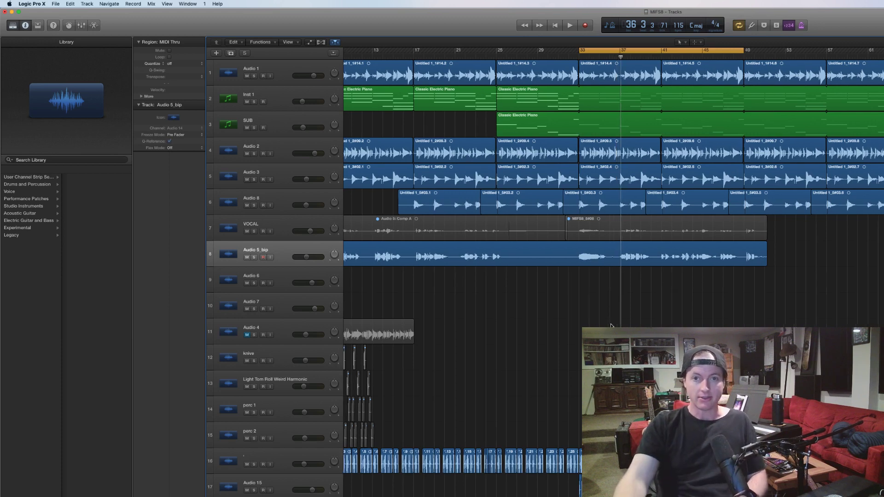
Extend the cycle range to cover the whole song, from bar 1 to bar 65
key(super+Left)
key(super+Right)
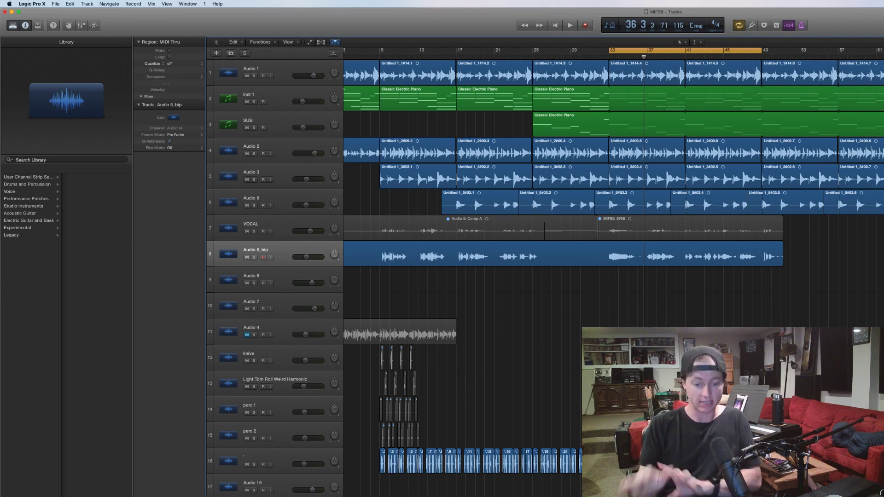
key(super+Left)
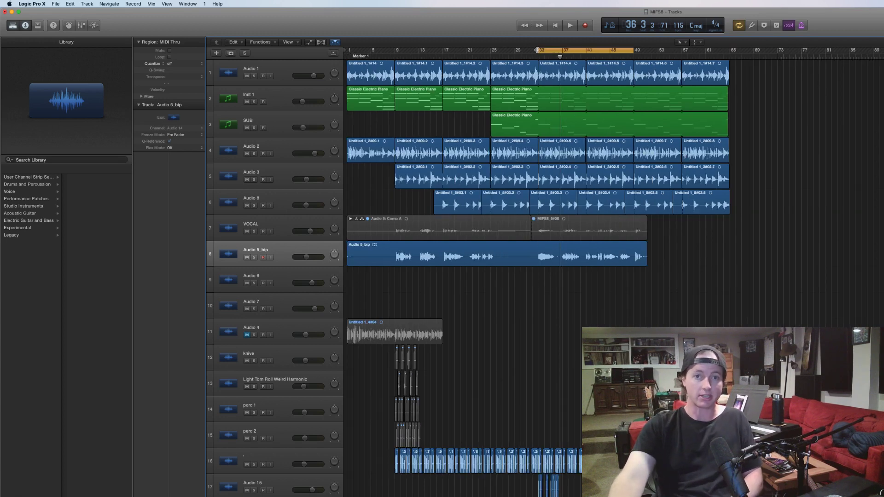
drag(537, 49, 348, 49)
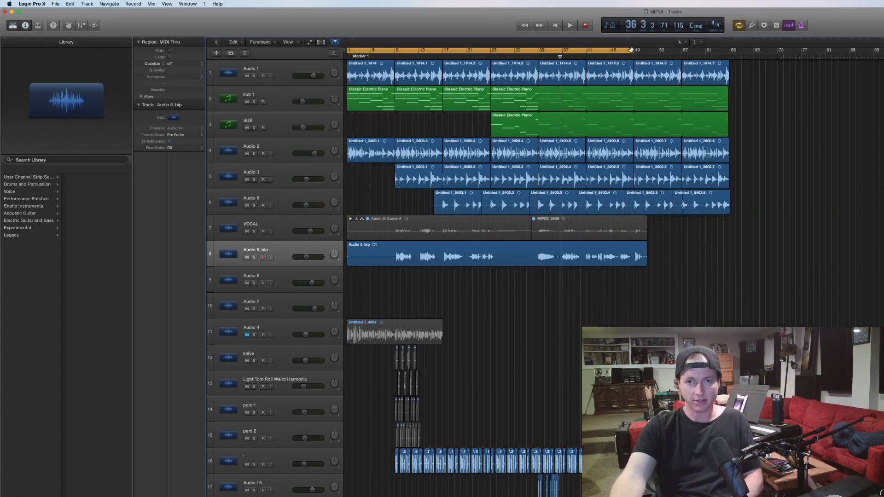
drag(630, 50, 729, 51)
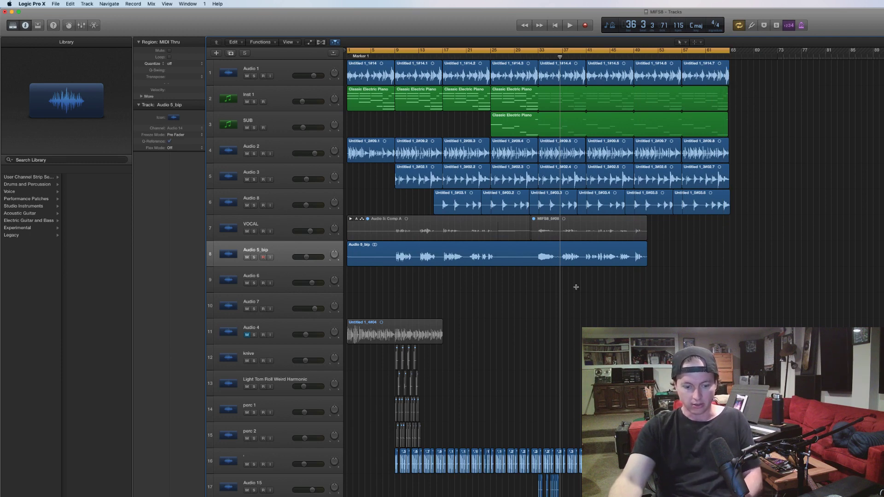
Select and copy the seven kick regions in bars 33 to 36 on the Audio 15 track
key(super+Right)
drag(571, 478, 499, 493)
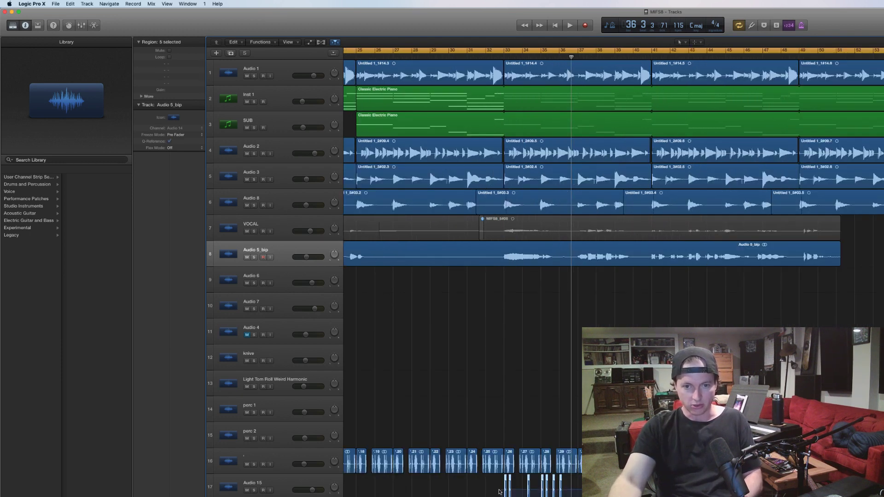
key(super+Right)
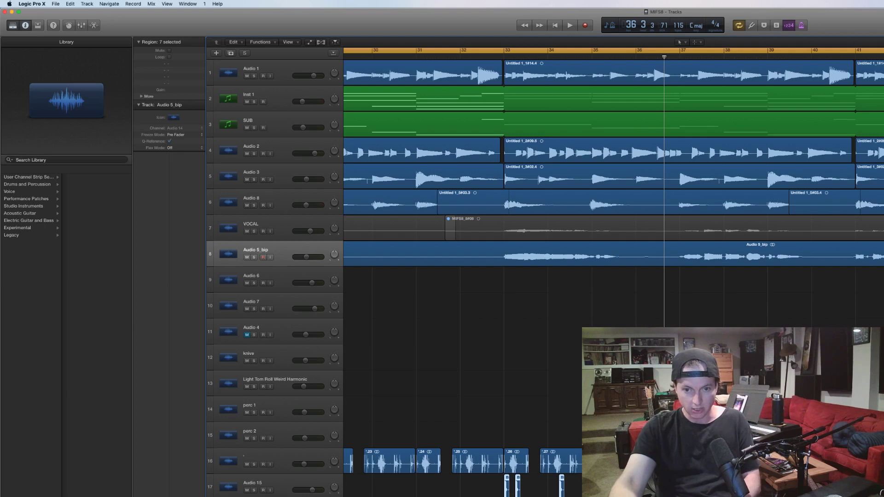
Try to paste the kick pattern at bar 37 on the Audio 5_bip track, and undo the paste
click(680, 57)
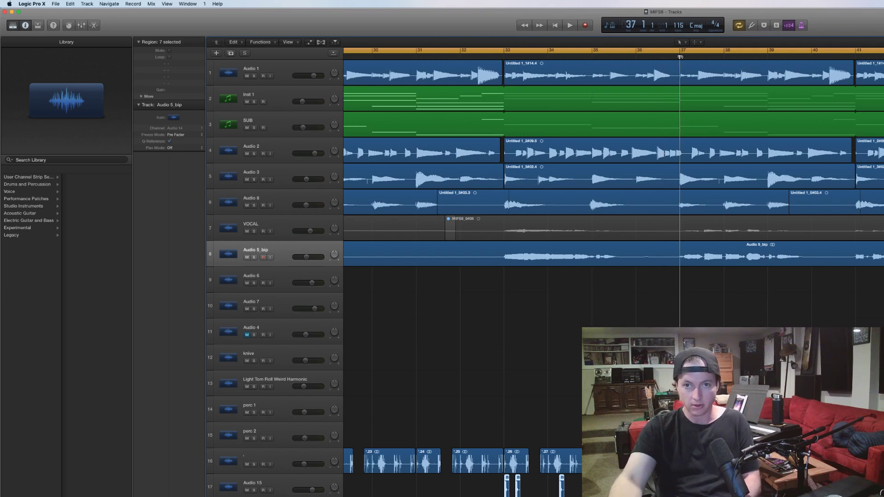
key(super+f)
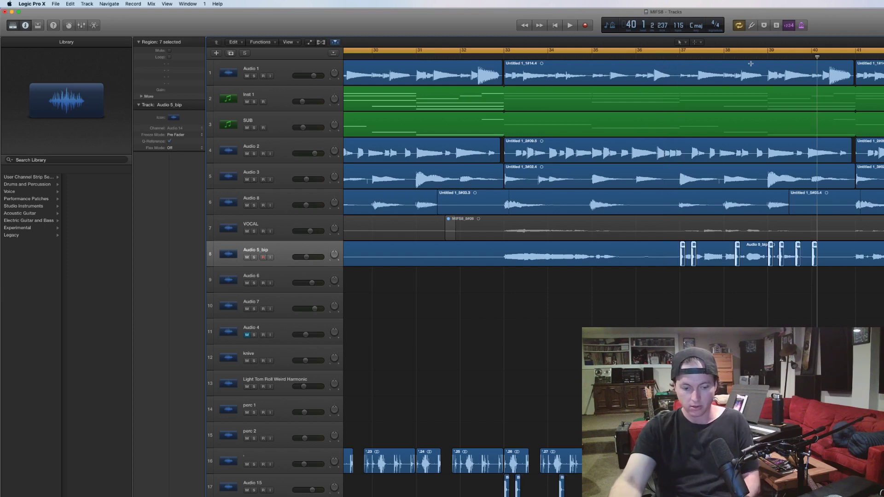
key(super+f)
Paste copies of the kick pattern on the Audio 15 track at bars 37, 41 and 45
click(282, 492)
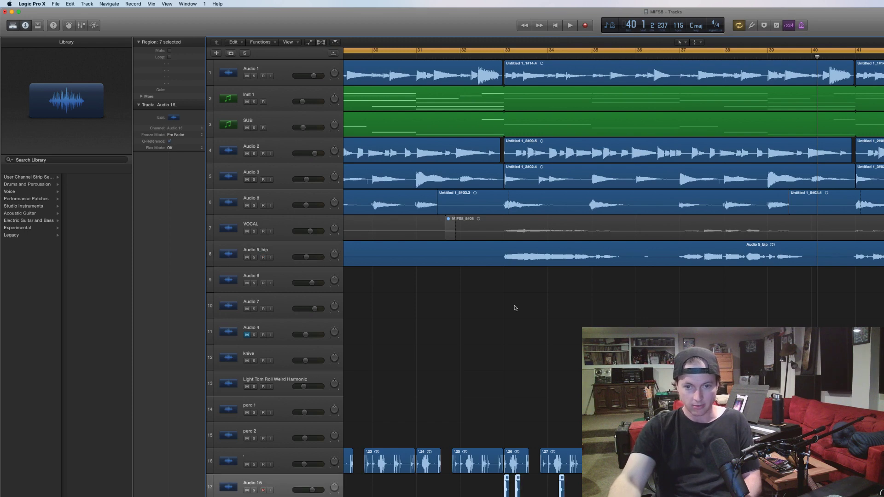
drag(636, 57, 679, 56)
key(super+f)
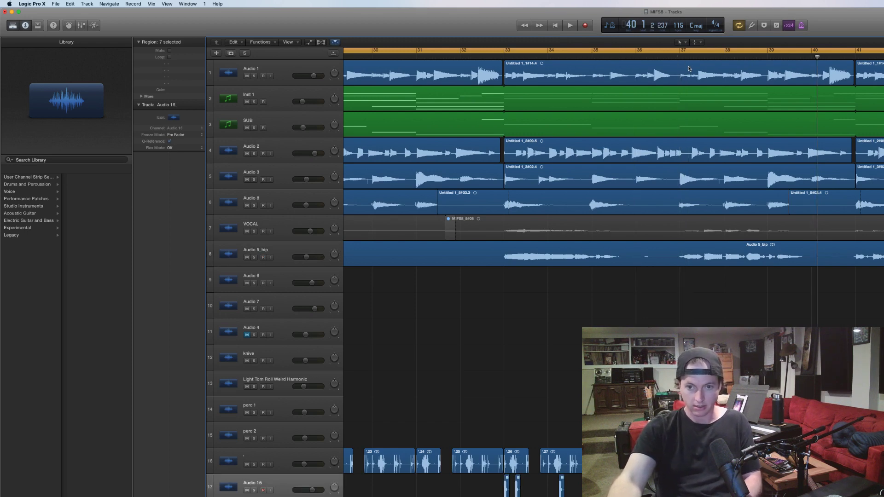
drag(857, 53, 883, 54)
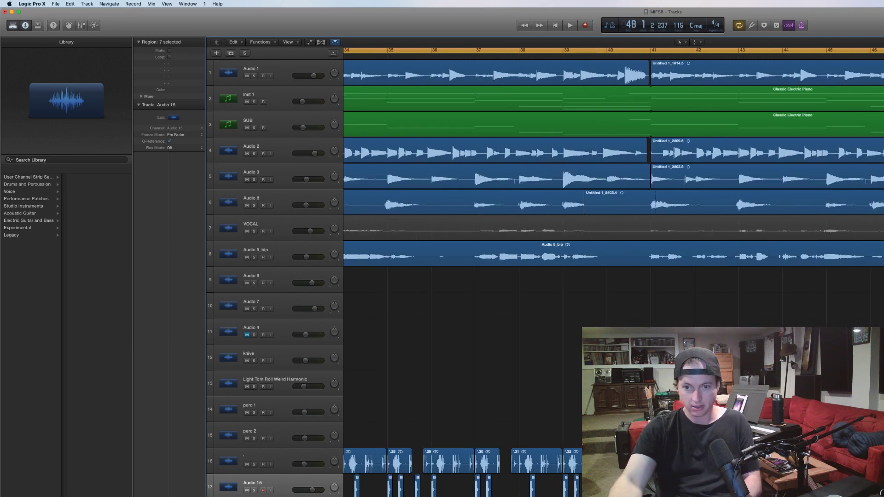
Paste copies of the kick pattern on the Audio 15 track at bars 25 and 29, and deselect all regions
key(z)
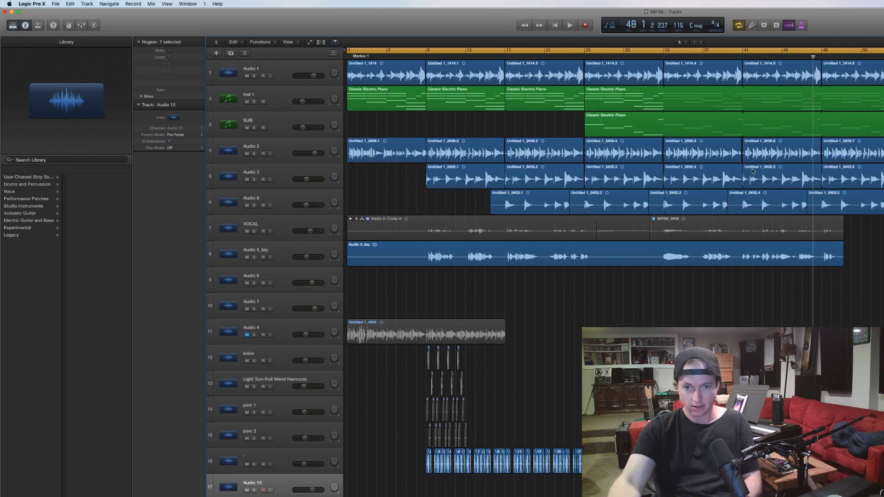
click(581, 53)
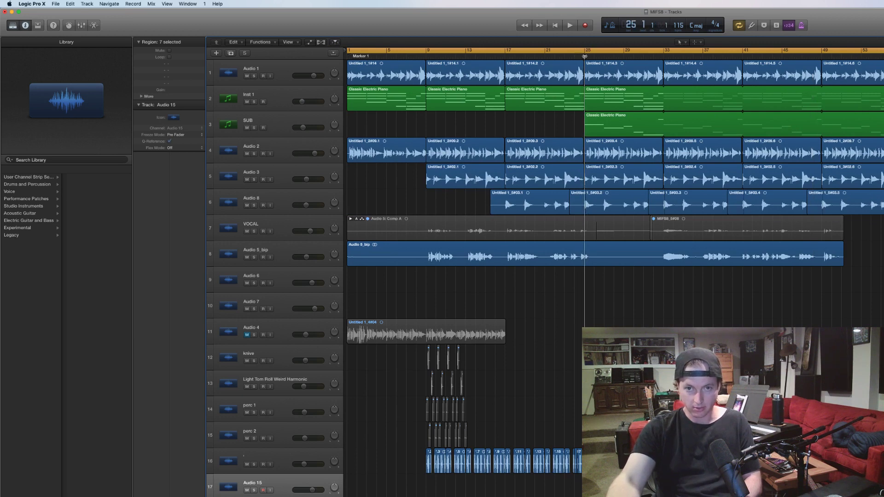
key(space)
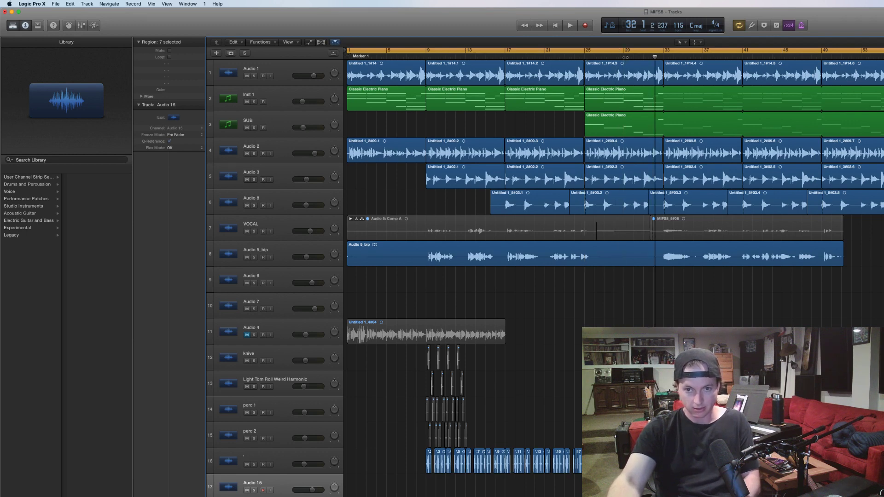
key(super+shift+a)
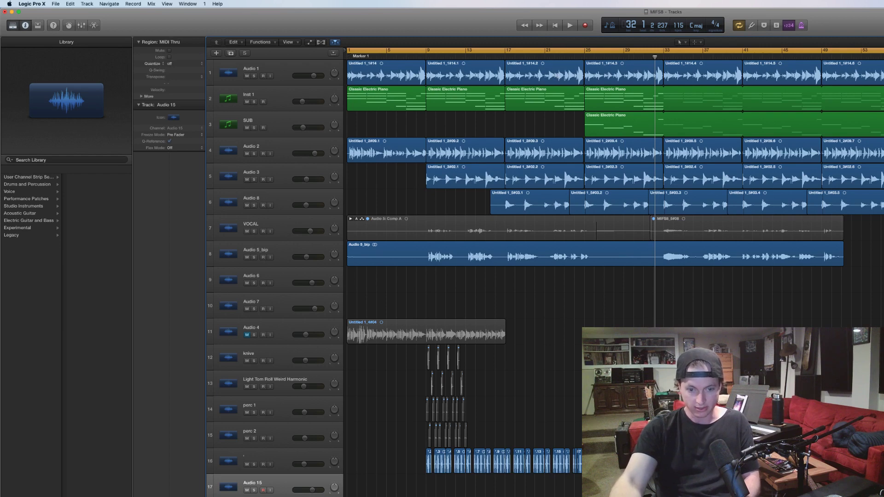
Play the song from bar 1, raising the Audio 5_bip volume to -3.4 dB and slightly raising the Audio 8 volume
key(Return)
key(space)
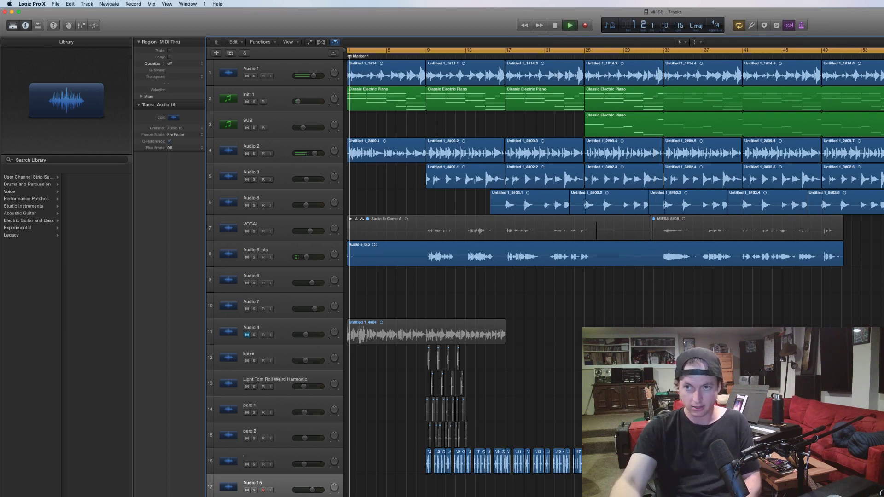
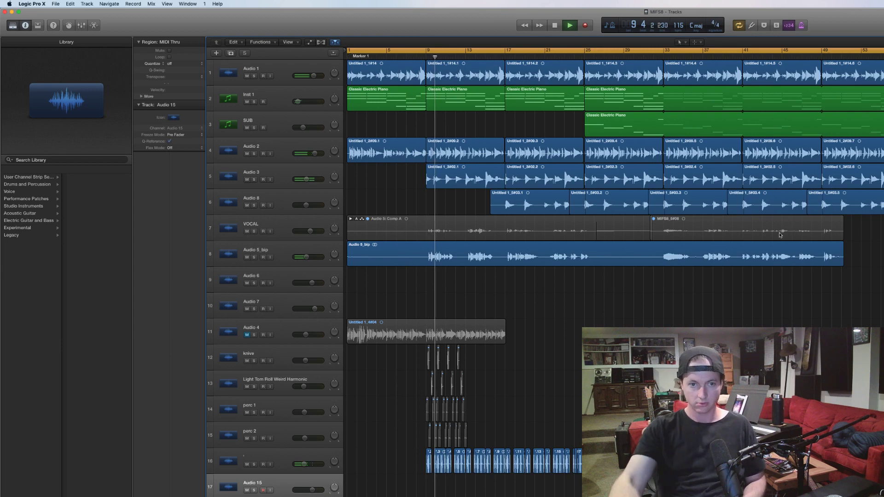
mouse_move(306, 257)
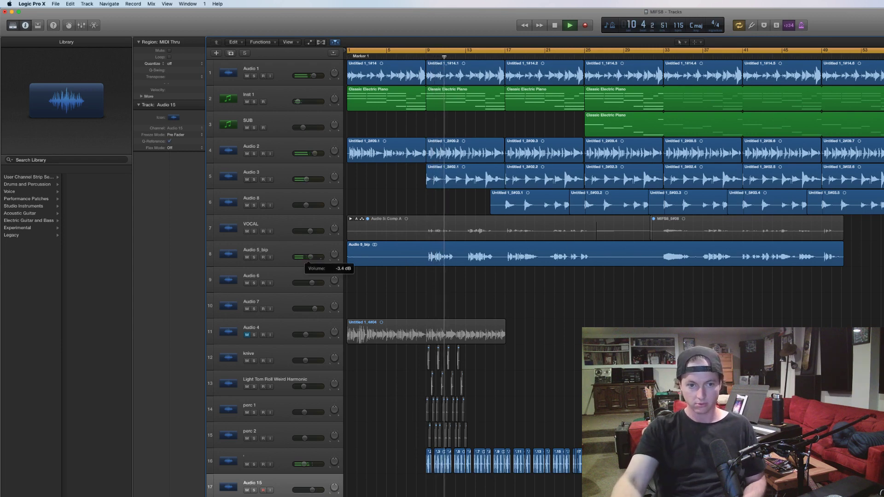
click(287, 254)
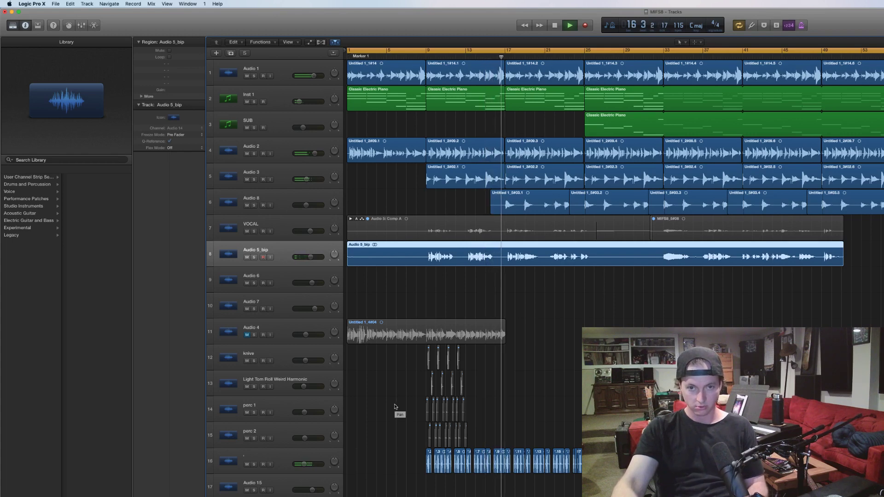
click(275, 197)
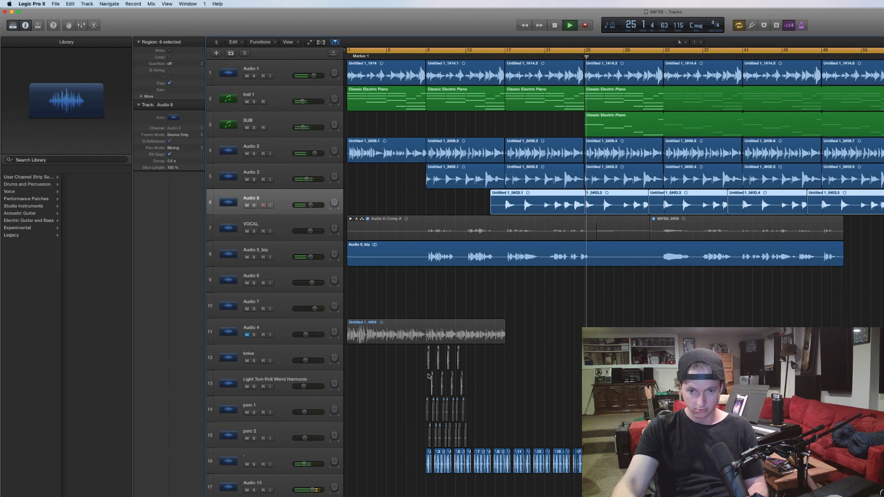
Delete the BPM70_Lofi_Kick_03 region near bar 24 on the Audio 15 track
scroll(544, 476, up, 5)
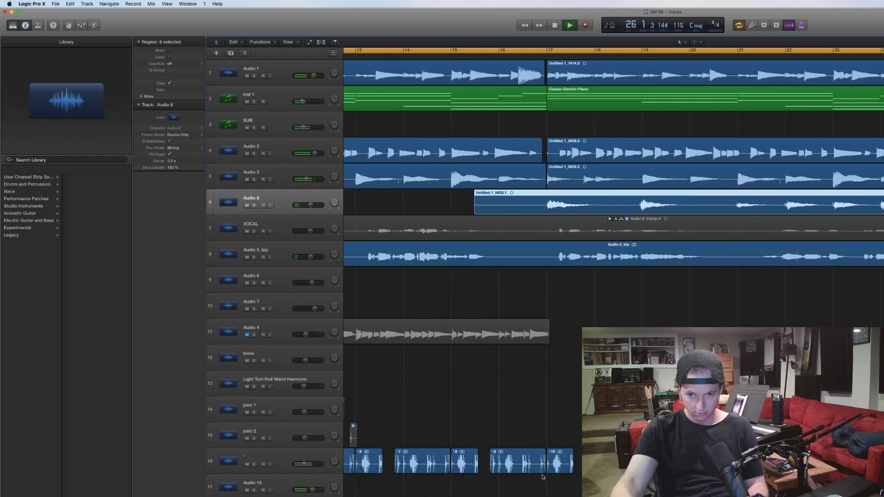
click(612, 474)
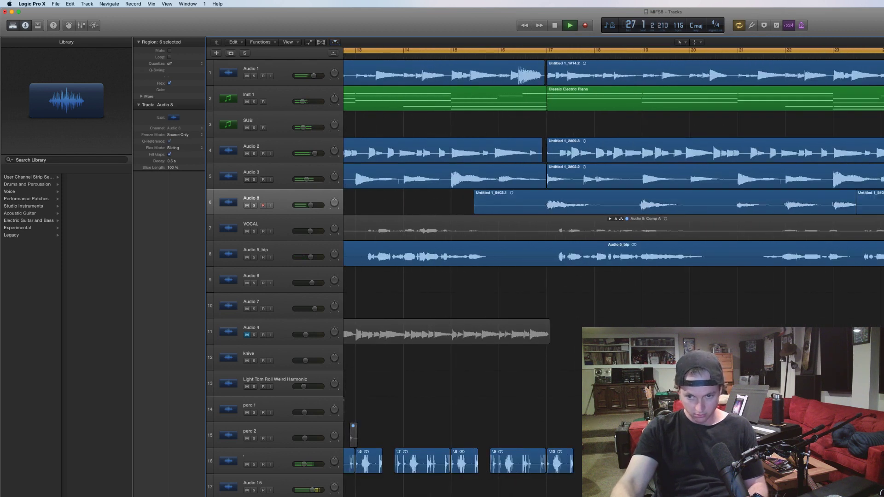
click(876, 462)
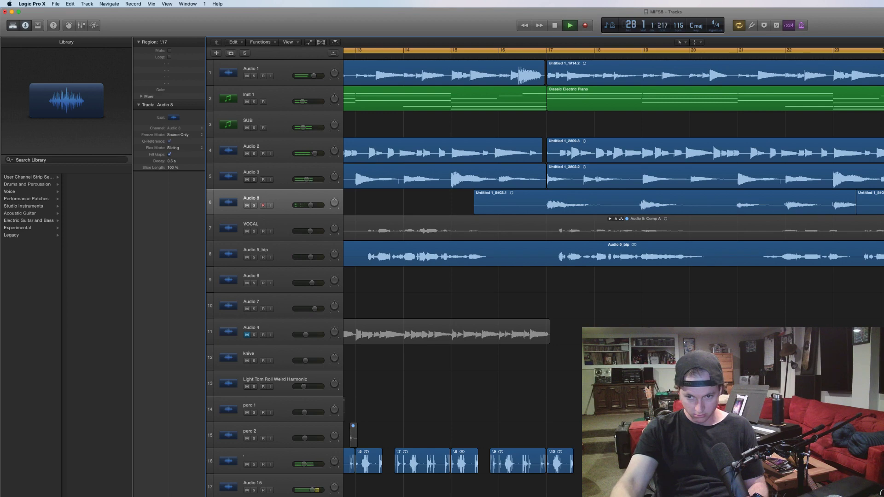
click(876, 487)
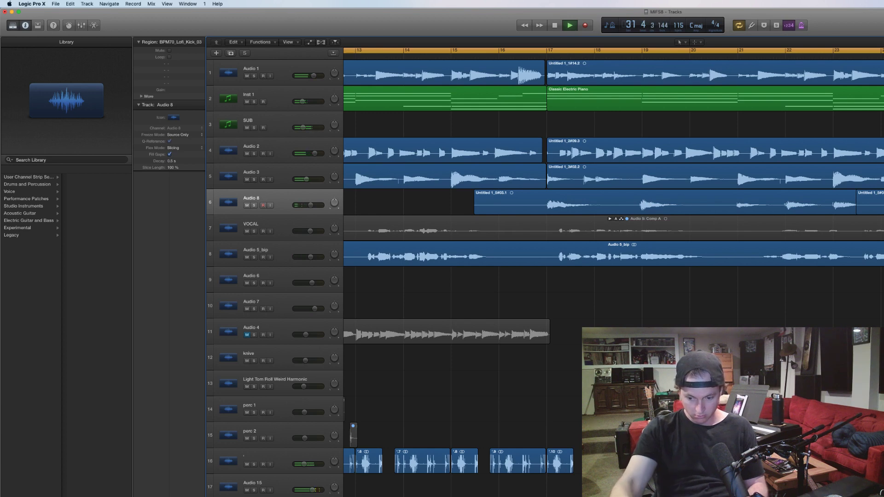
key(Delete)
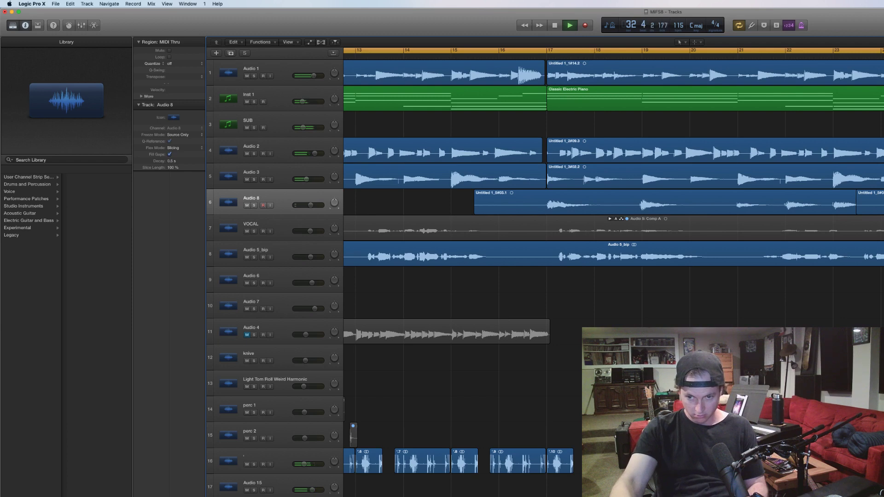
Listen to the full arrangement while reviewing its regions, and stop playback at bar 42
key(z)
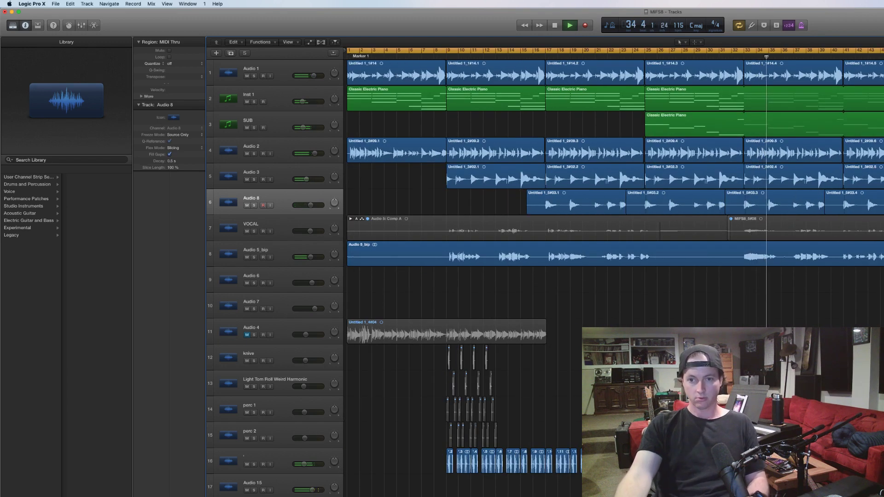
key(super+Right)
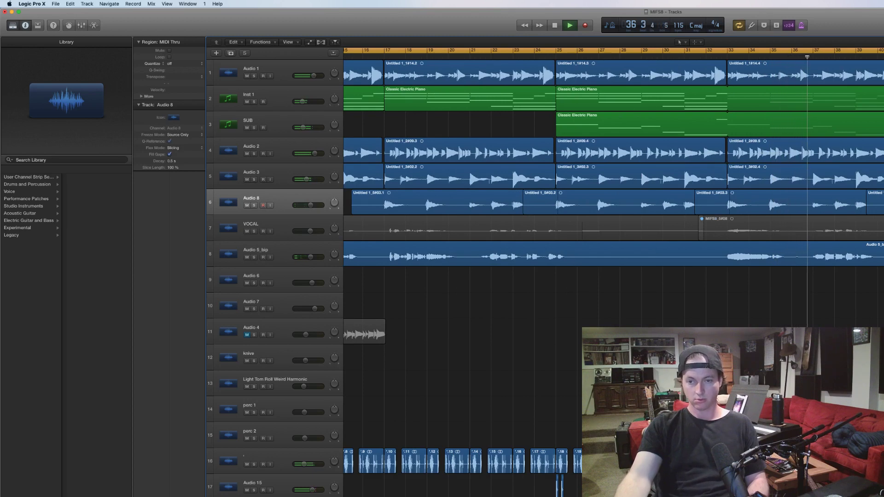
key(super+Left)
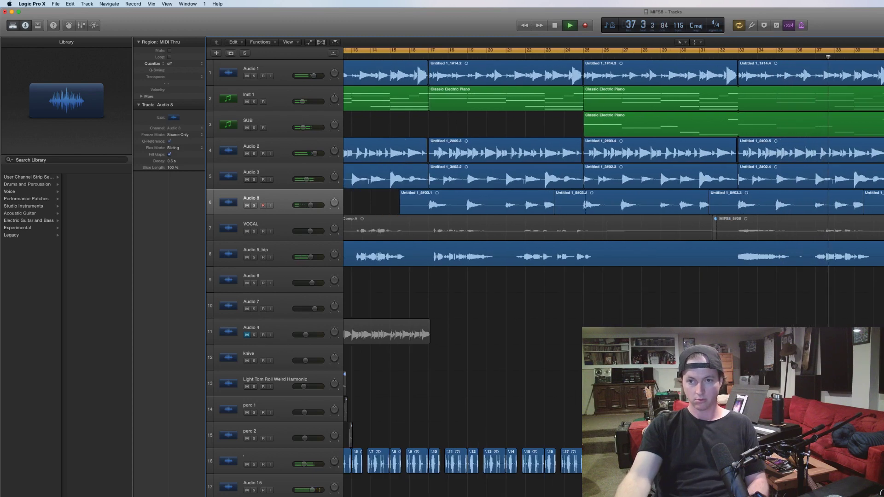
key(super+Left)
key(super+Left)
key(super+Left)
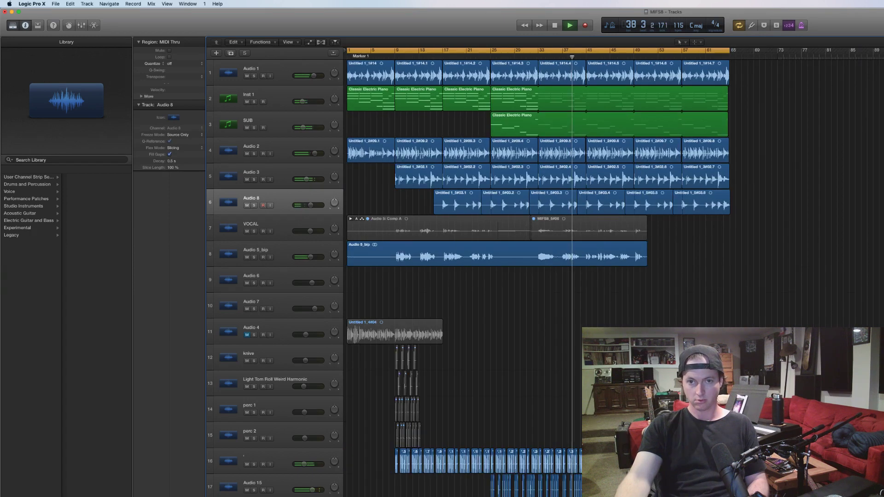
key(super+Right)
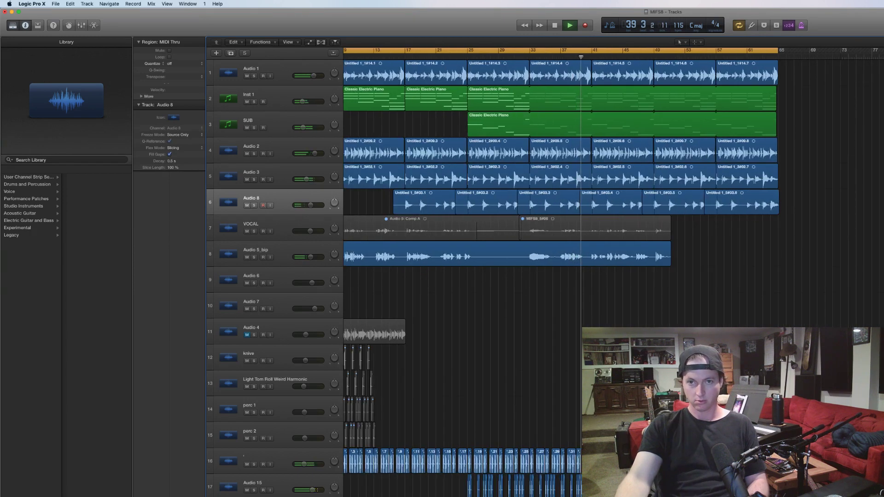
scroll(594, 184, left, 3)
scroll(594, 184, left, 3)
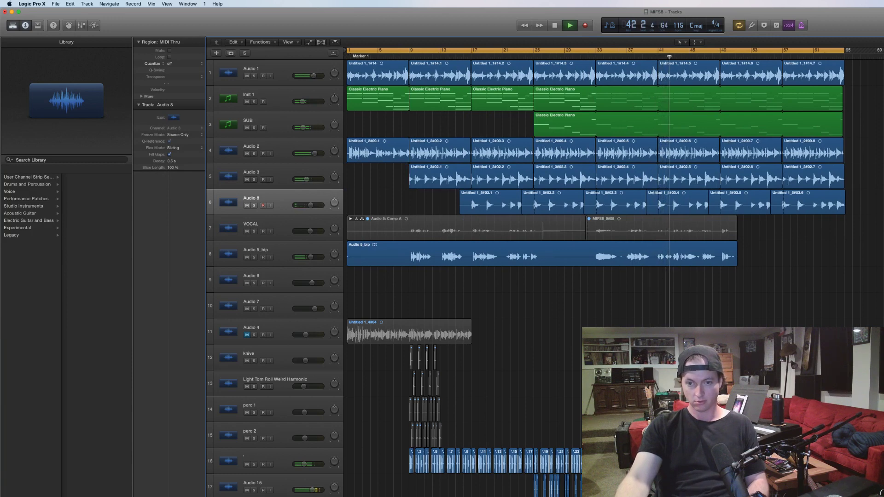
key(space)
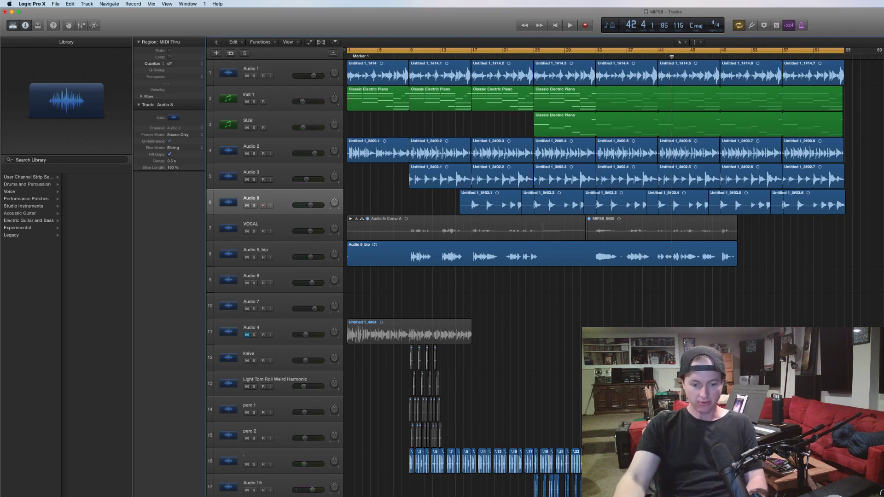
Inspect the UAD Teletronix LA-2A Legacy compressor on the VOCAL track, close it and deselect all regions
click(246, 218)
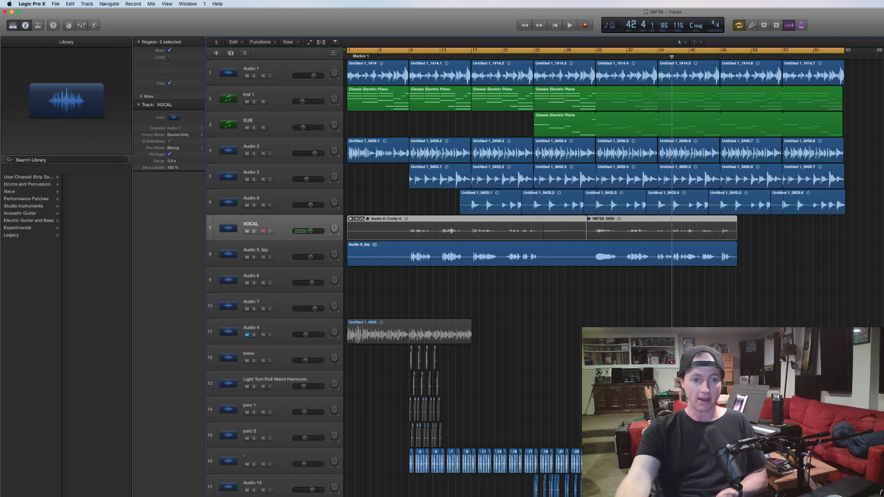
key(v)
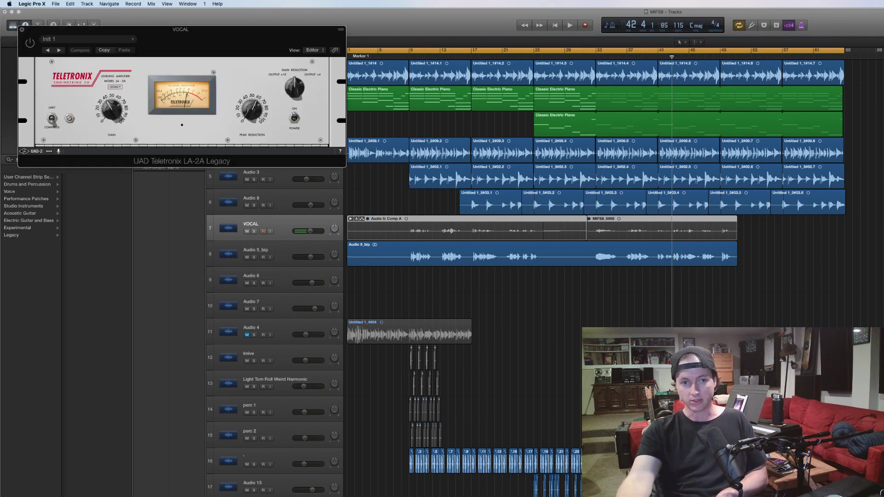
click(23, 31)
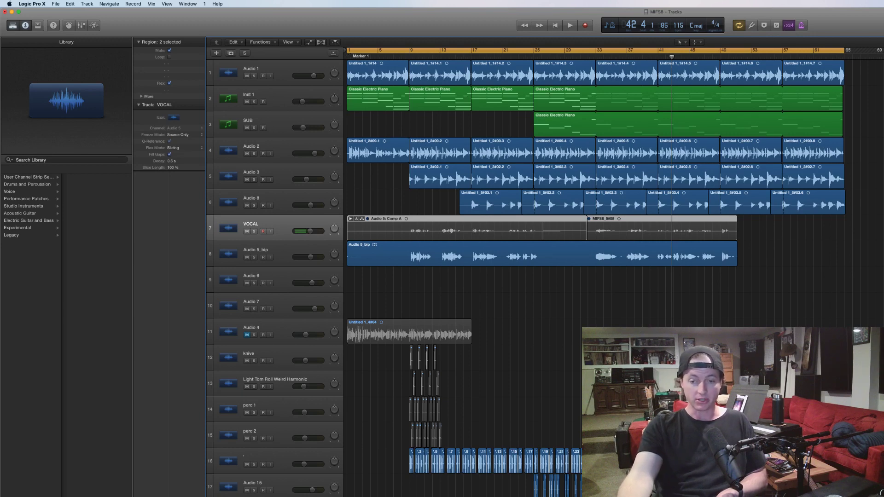
key(alt+shift+d)
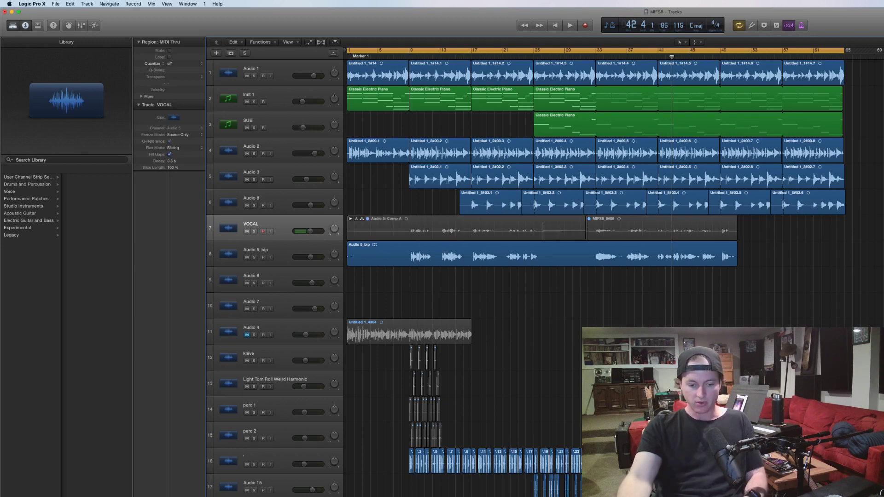